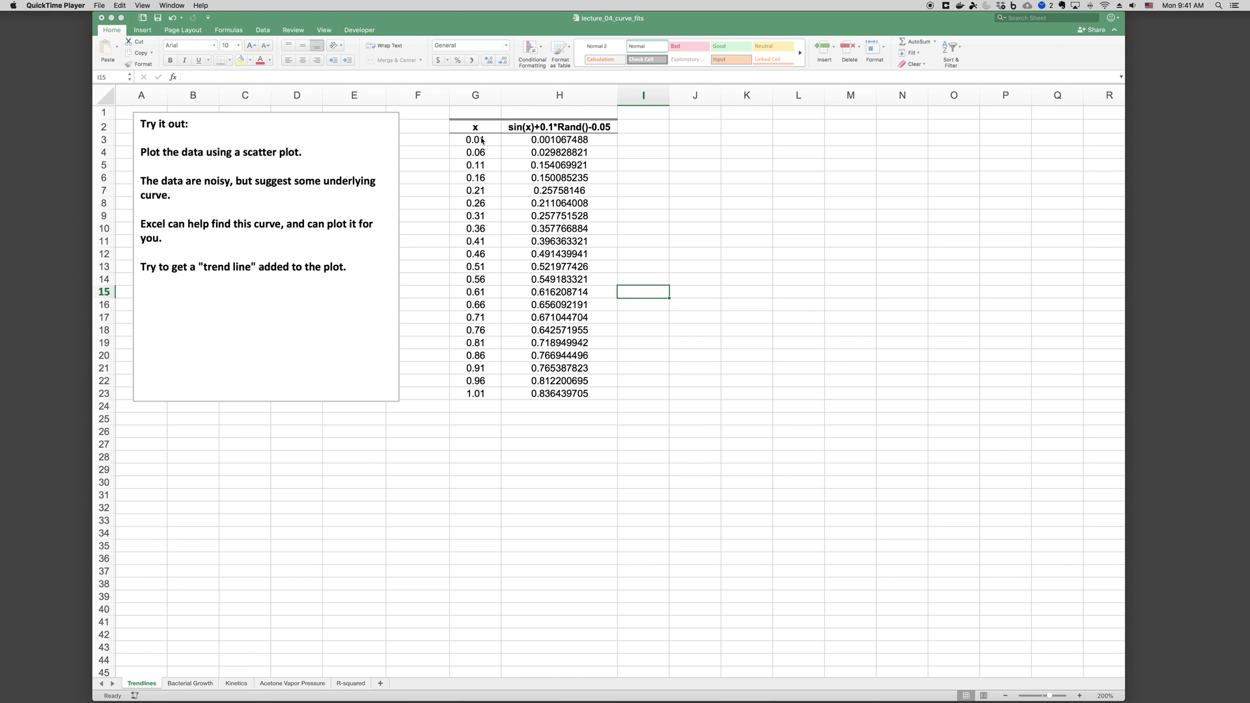
- Plot the x and noisy sin(x) data in G3:H23 as a plain scatter chart below the data
key("super+Tab")
left_click_drag(480, 140, 545, 389)
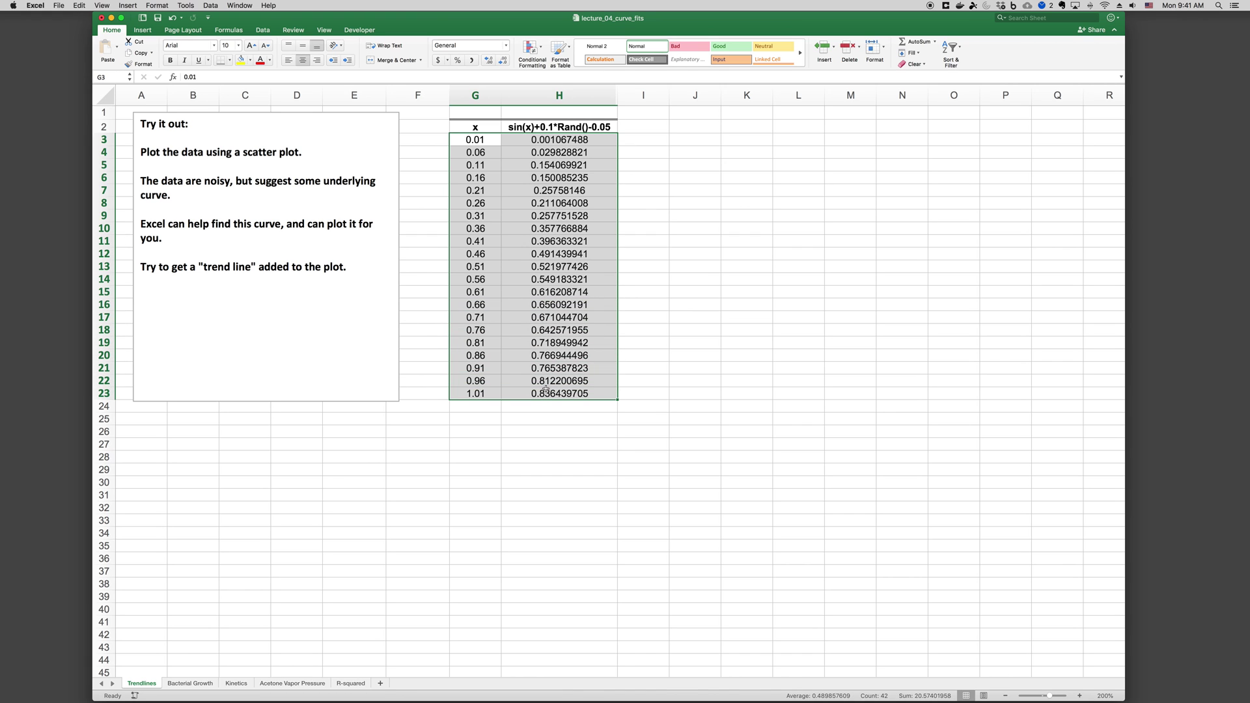
left_click(142, 30)
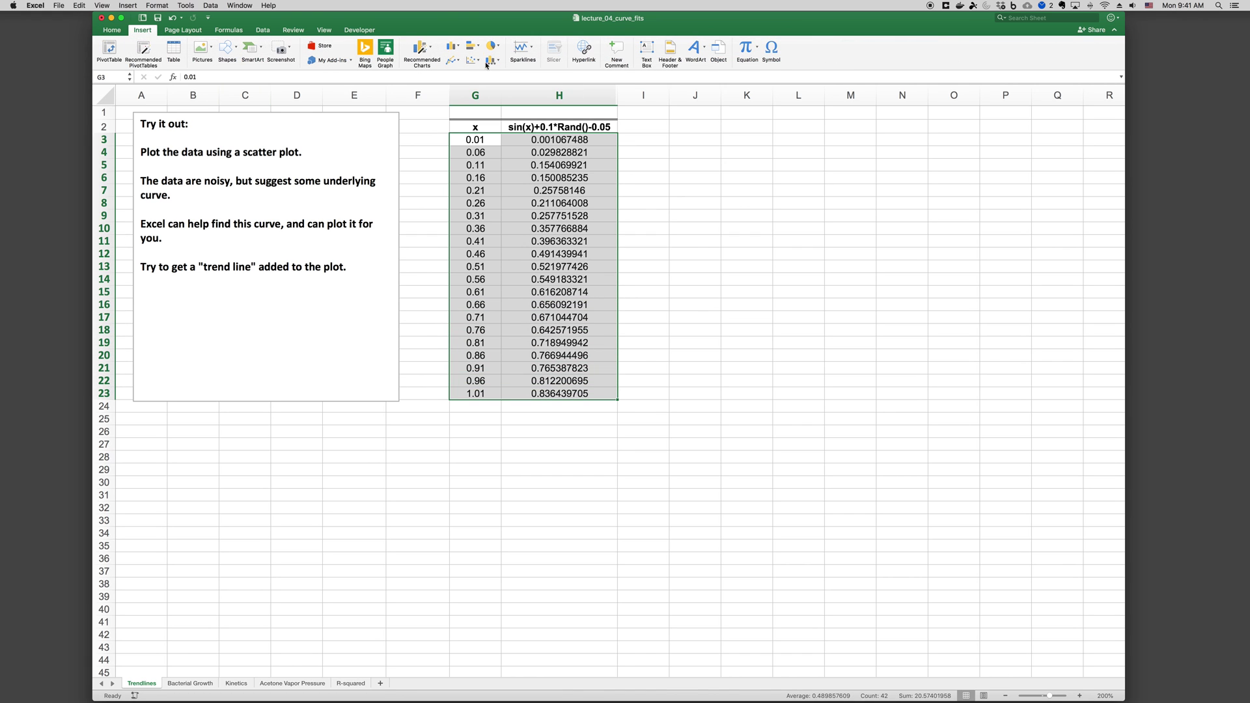
left_click(479, 63)
left_click(490, 111)
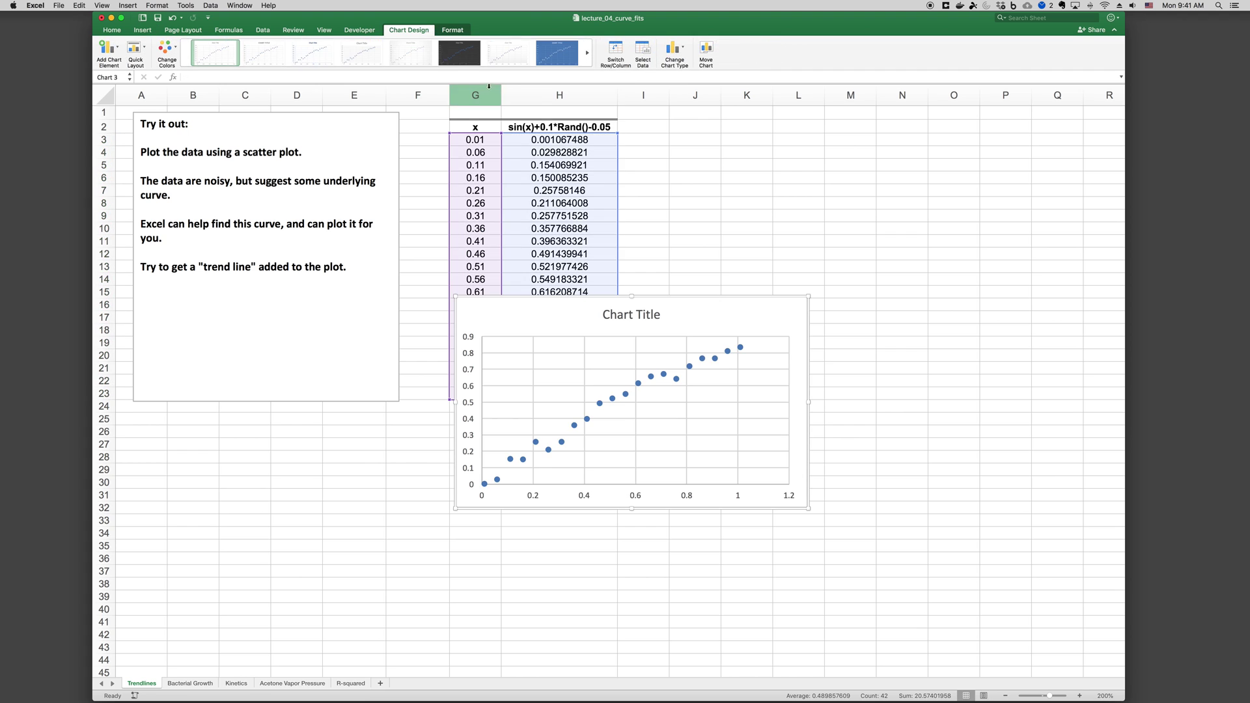
left_click_drag(690, 315, 722, 345)
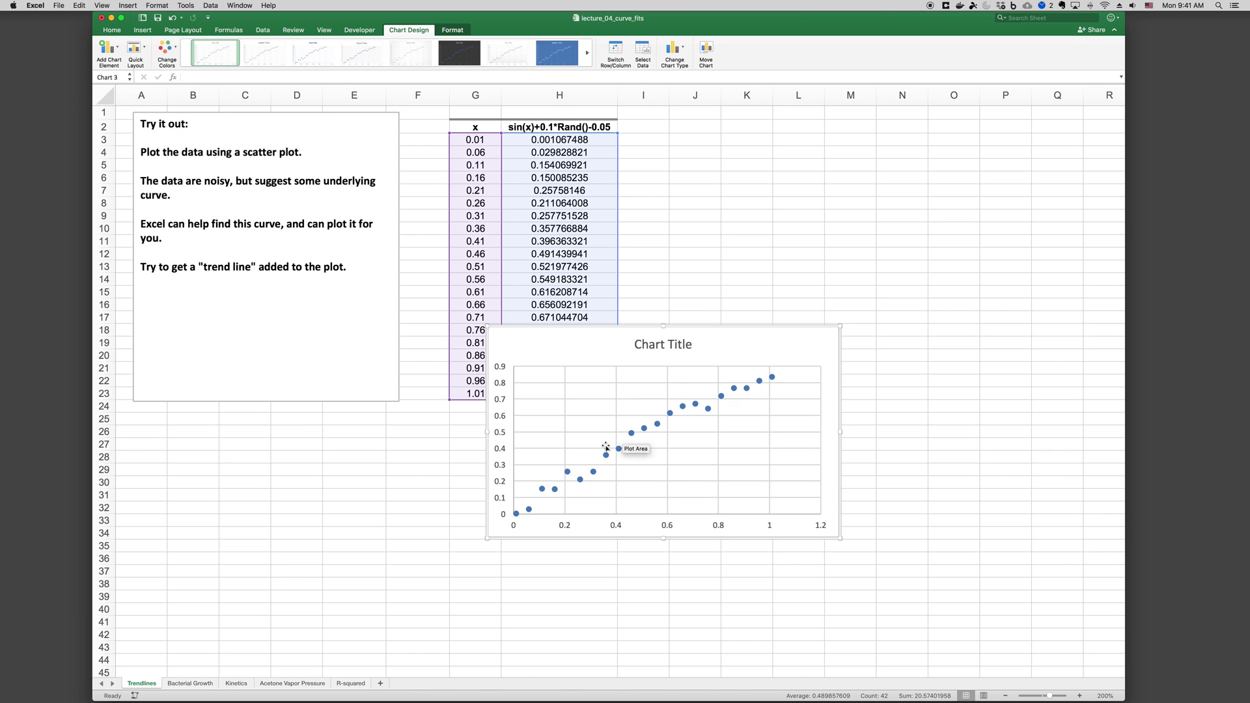
- Try exponential, logarithmic and order-2 polynomial fits, then keep a linear trendline showing y = 0.8461x + 0.0382
right_click(684, 410)
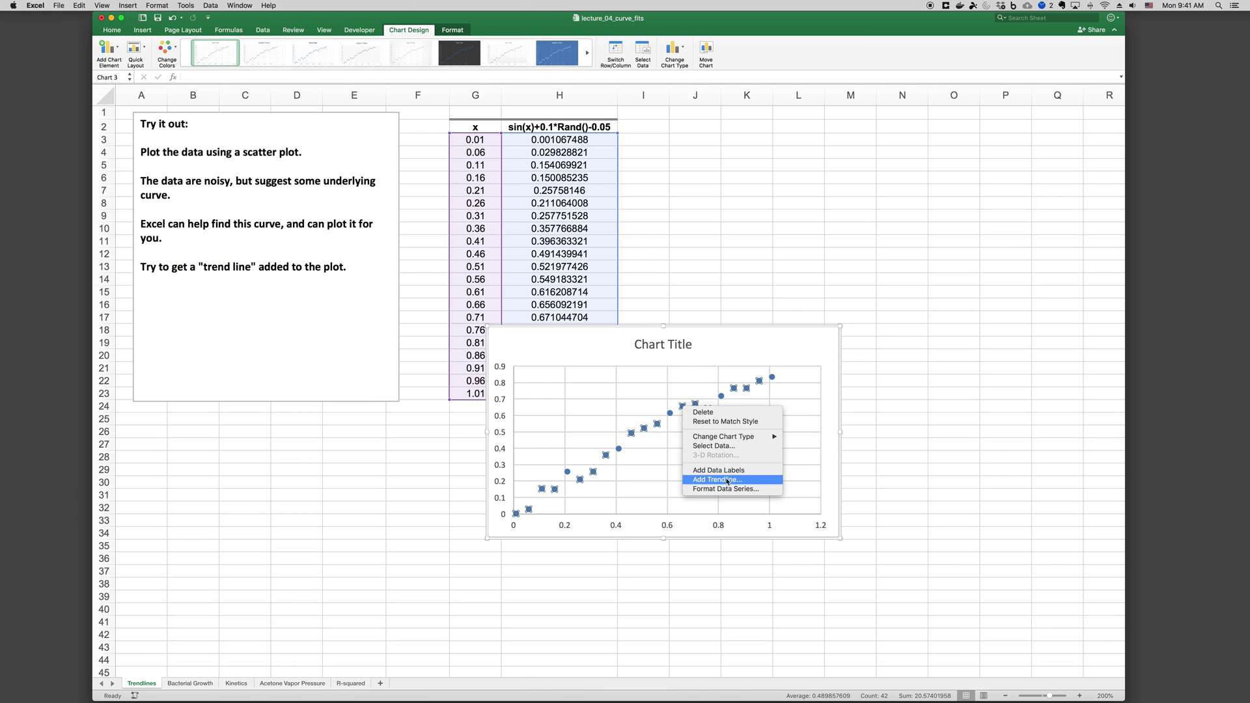
left_click(730, 480)
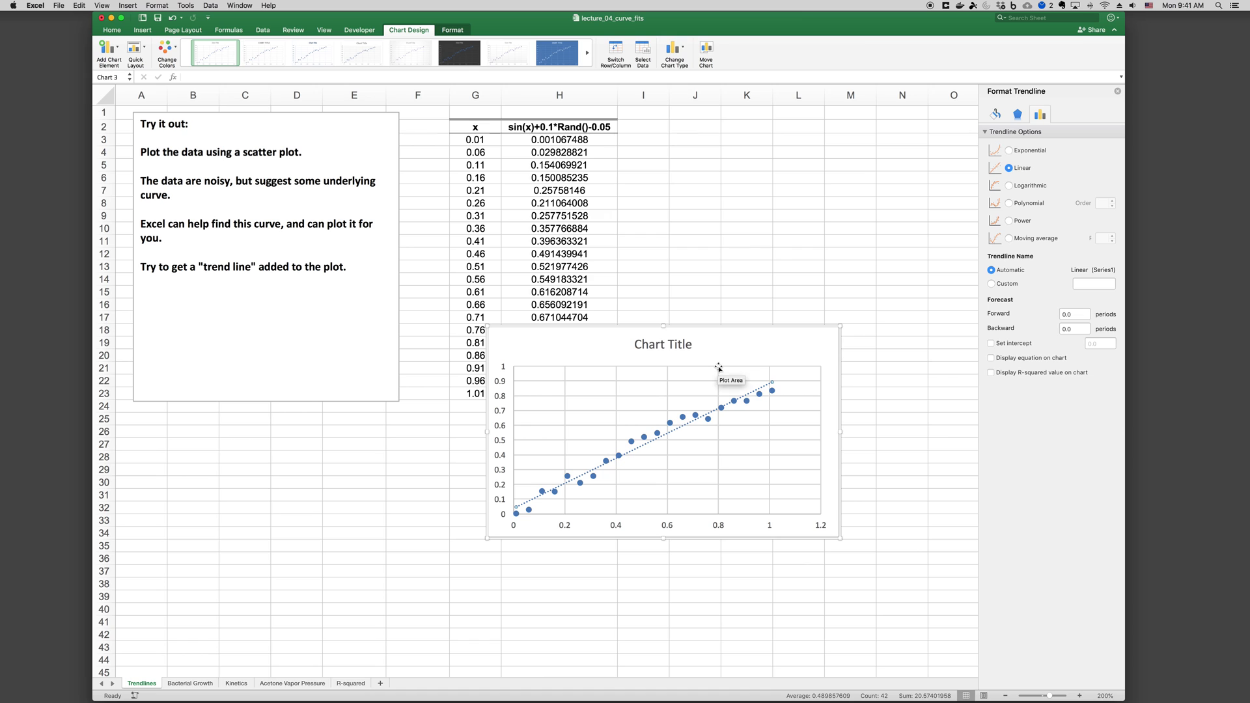
left_click(1009, 151)
left_click(1008, 168)
left_click(1008, 186)
left_click(1008, 203)
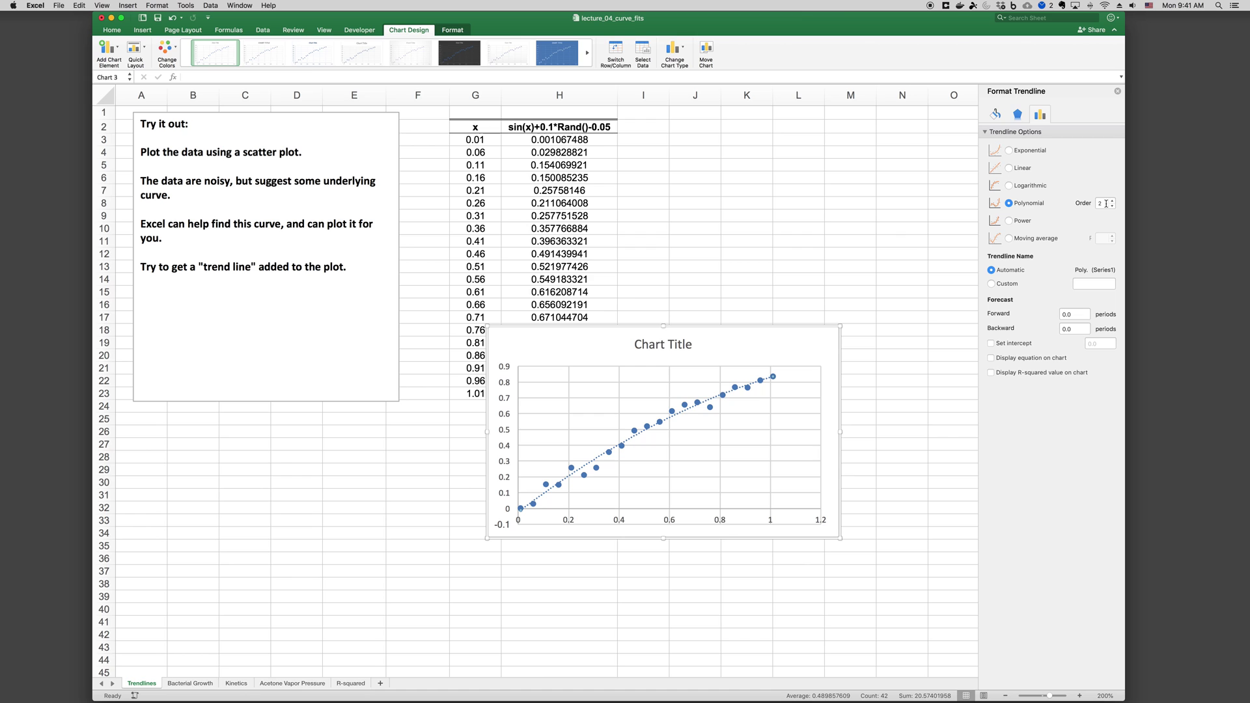
left_click(1112, 202)
left_click(1112, 207)
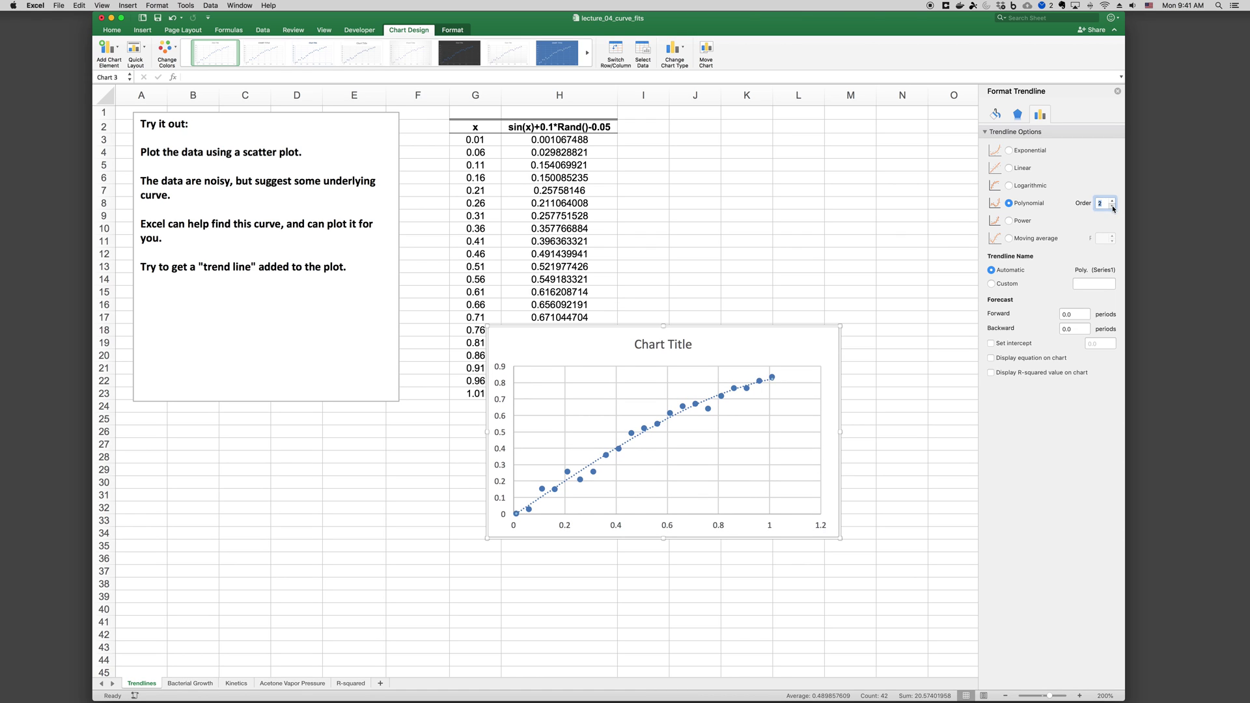
left_click(1008, 169)
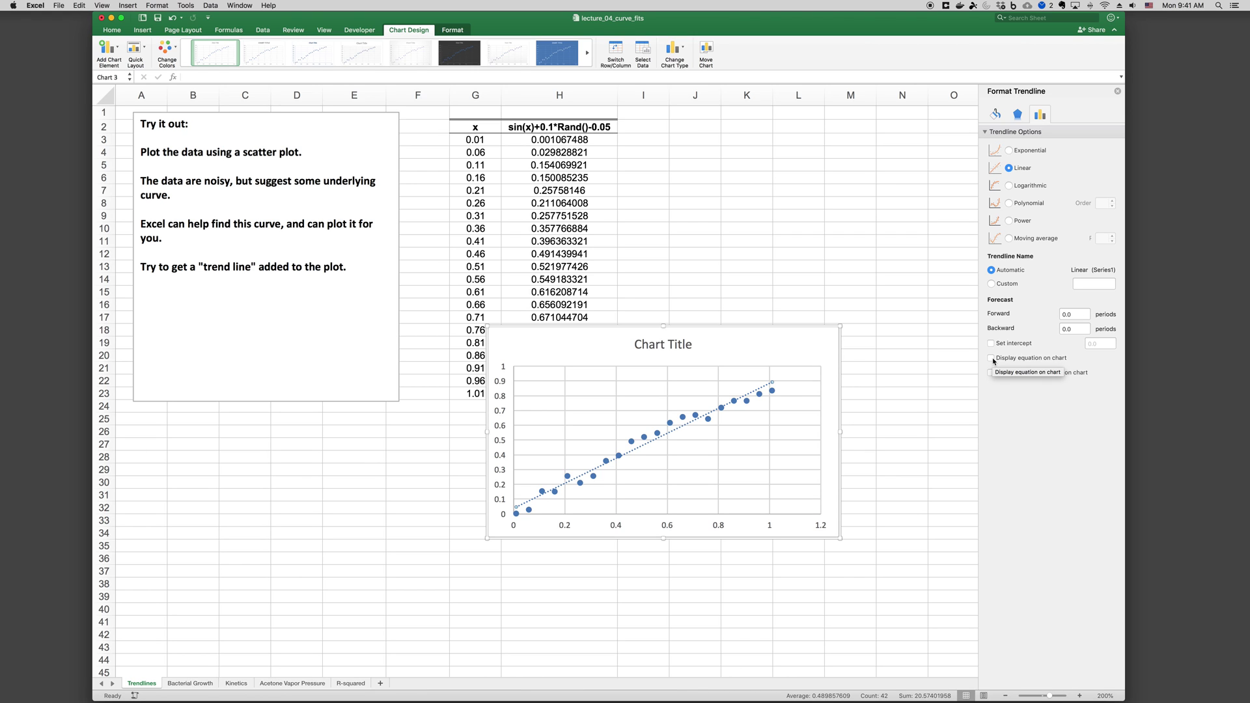
left_click(991, 358)
- Move the equation label near the line's upper end and enlarge its font to 11
left_click_drag(768, 381, 724, 375)
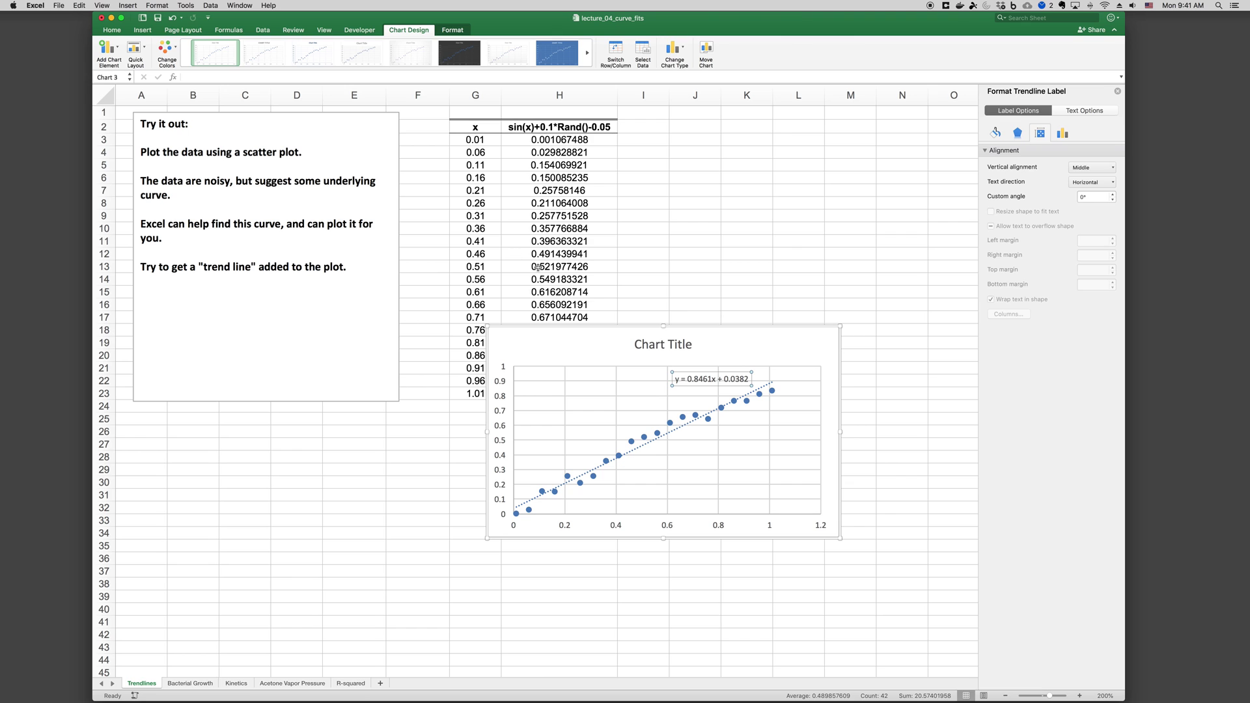
left_click(111, 29)
left_click(254, 43)
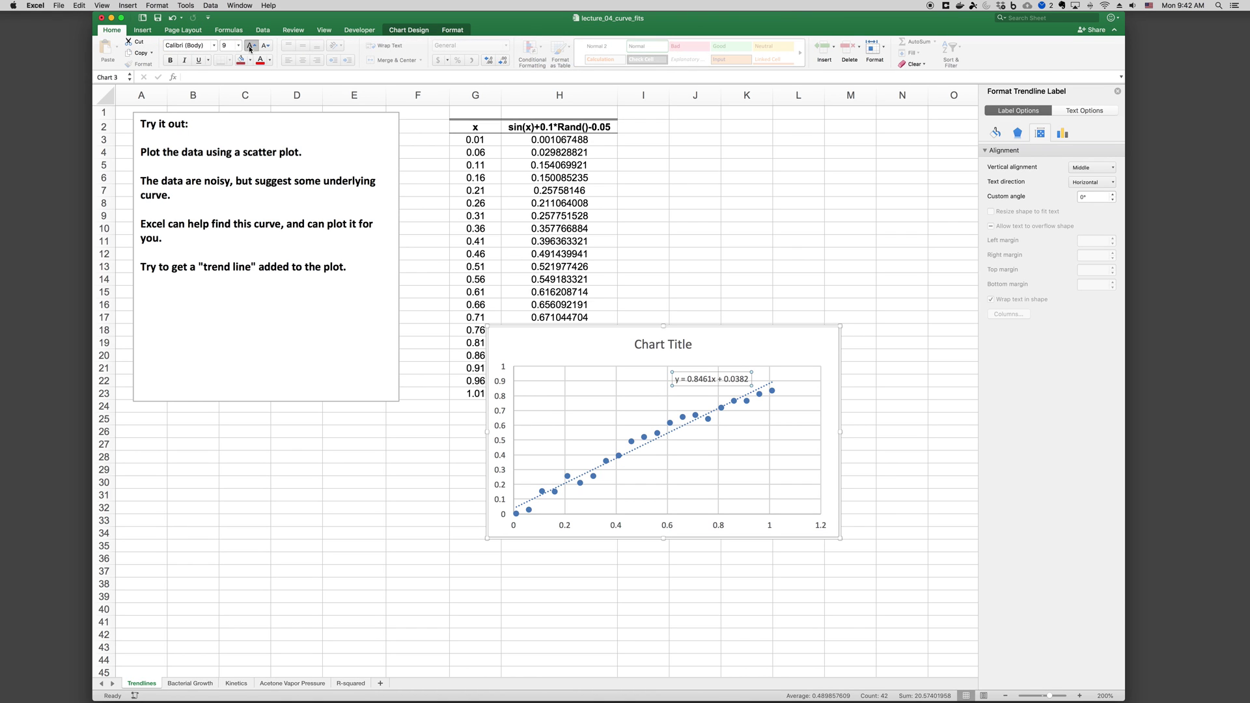
left_click(253, 43)
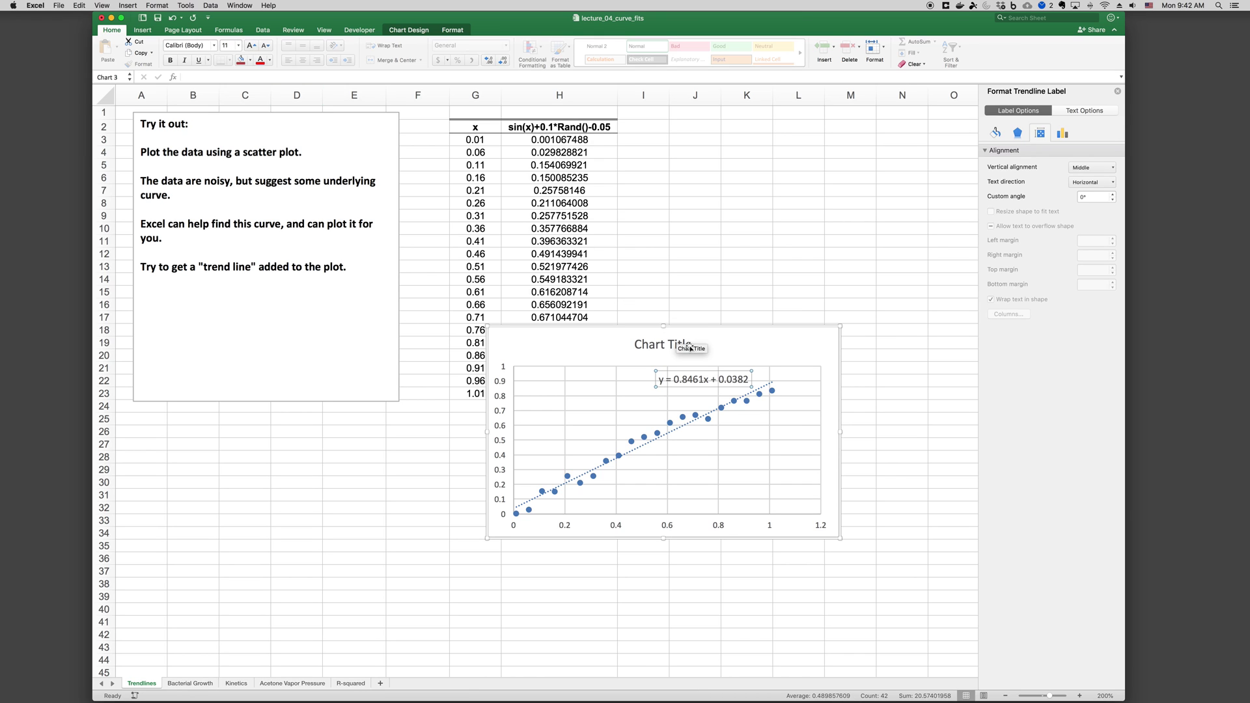
- Format the trendline equation label as Number with 4 decimal places
right_click(712, 375)
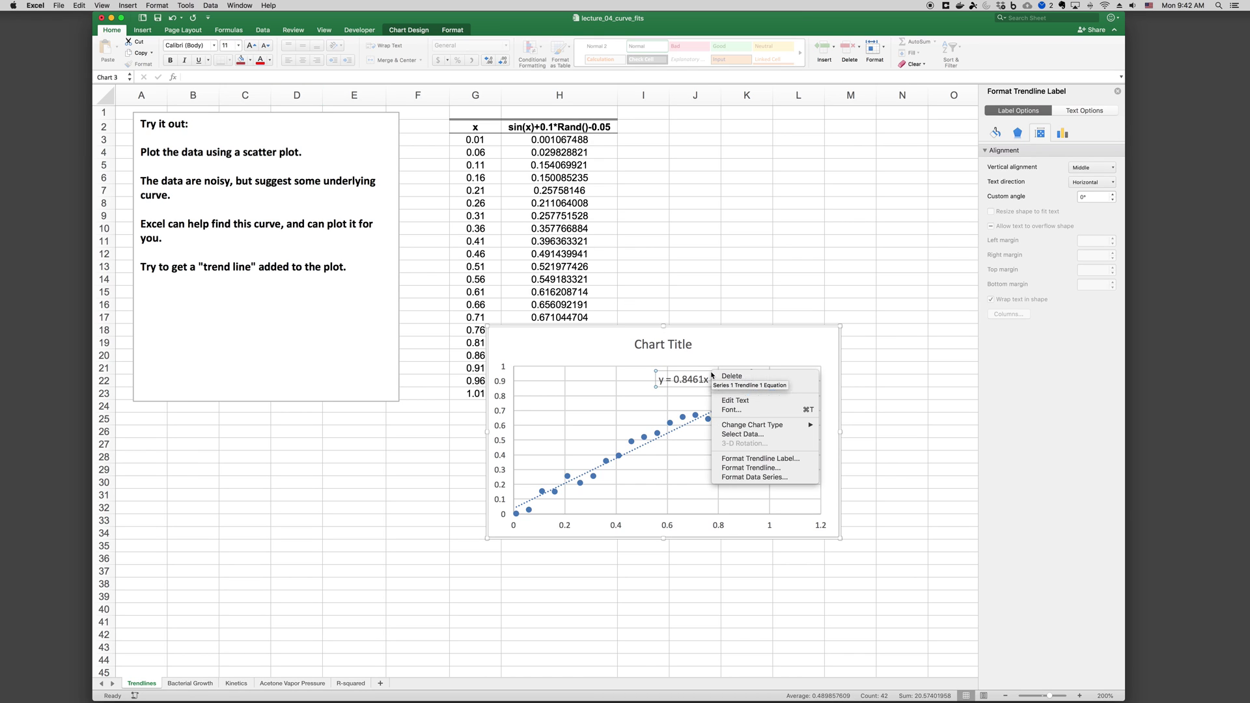
left_click(760, 466)
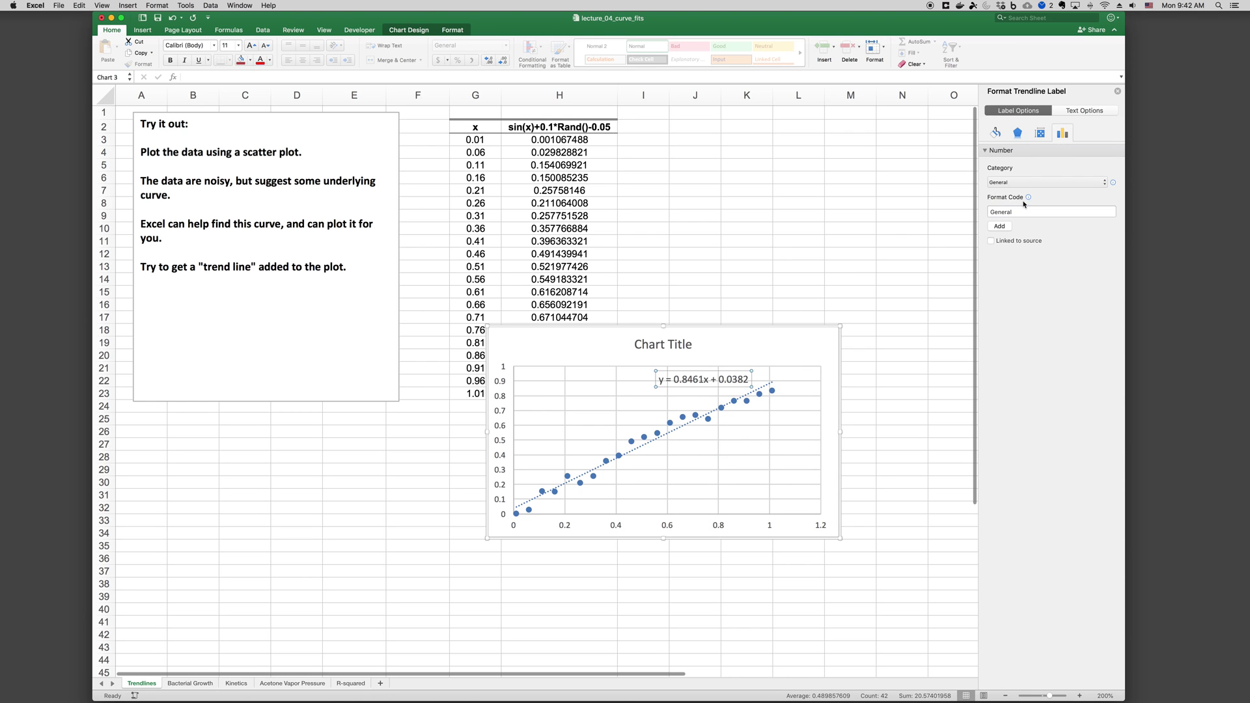
left_click(1023, 183)
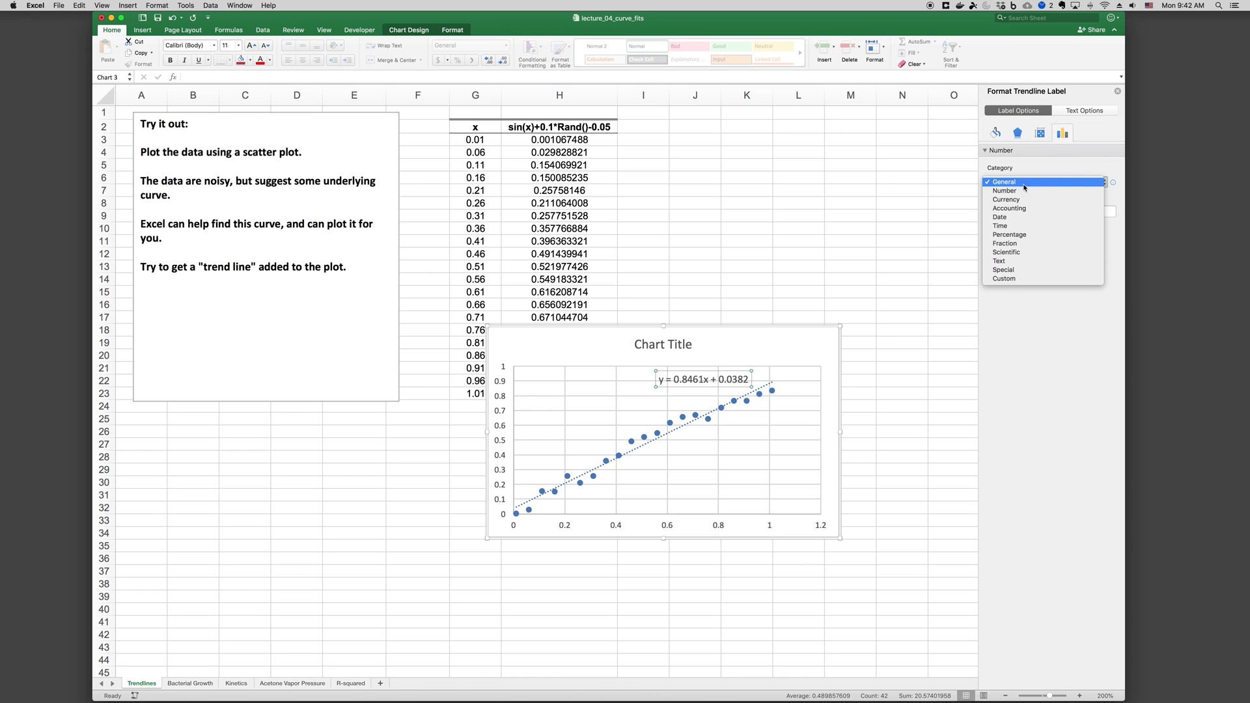
left_click(1023, 190)
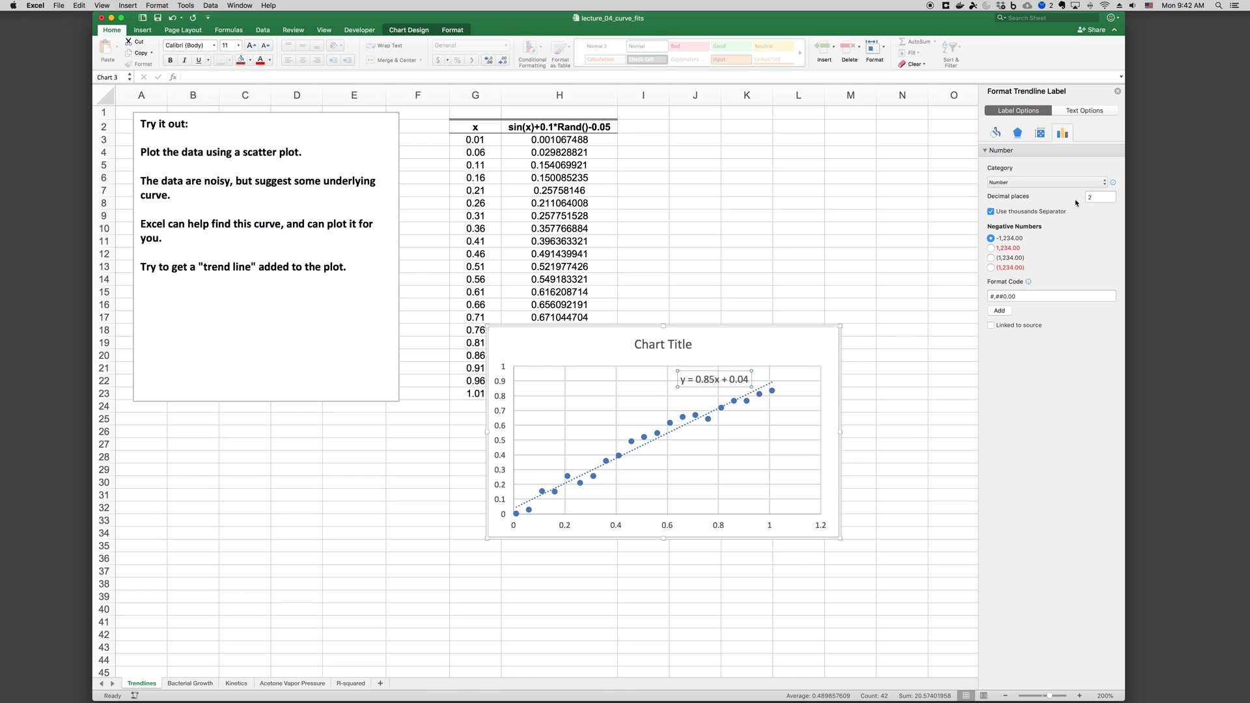
left_click(1084, 198)
type("4")
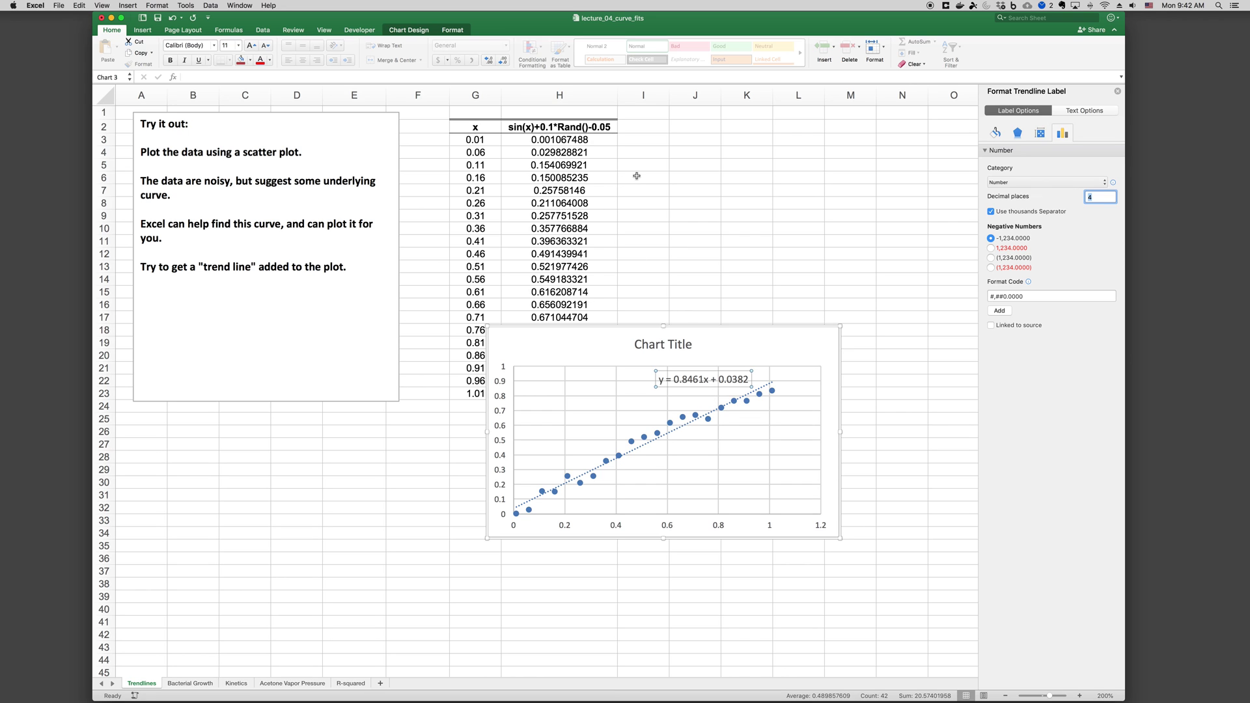
left_click(738, 345)
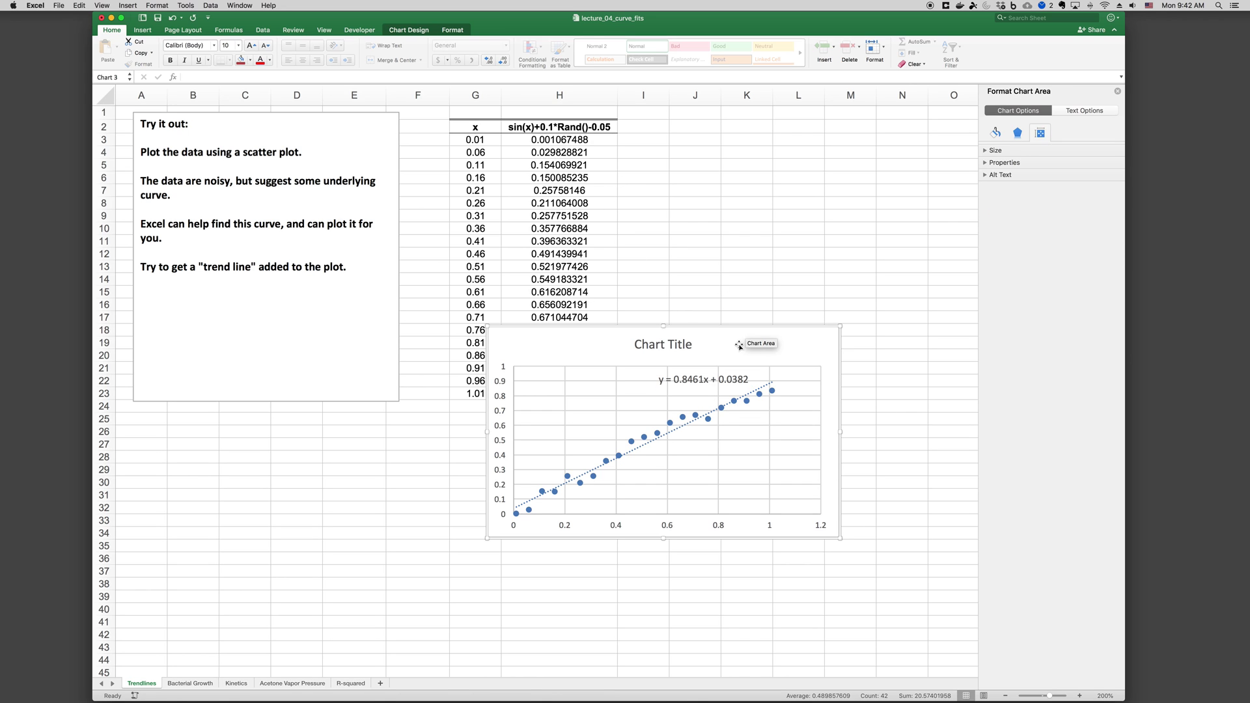
- Move the chart up-left and display R² = 0.9736 for the linear trendline
left_click_drag(737, 343, 703, 315)
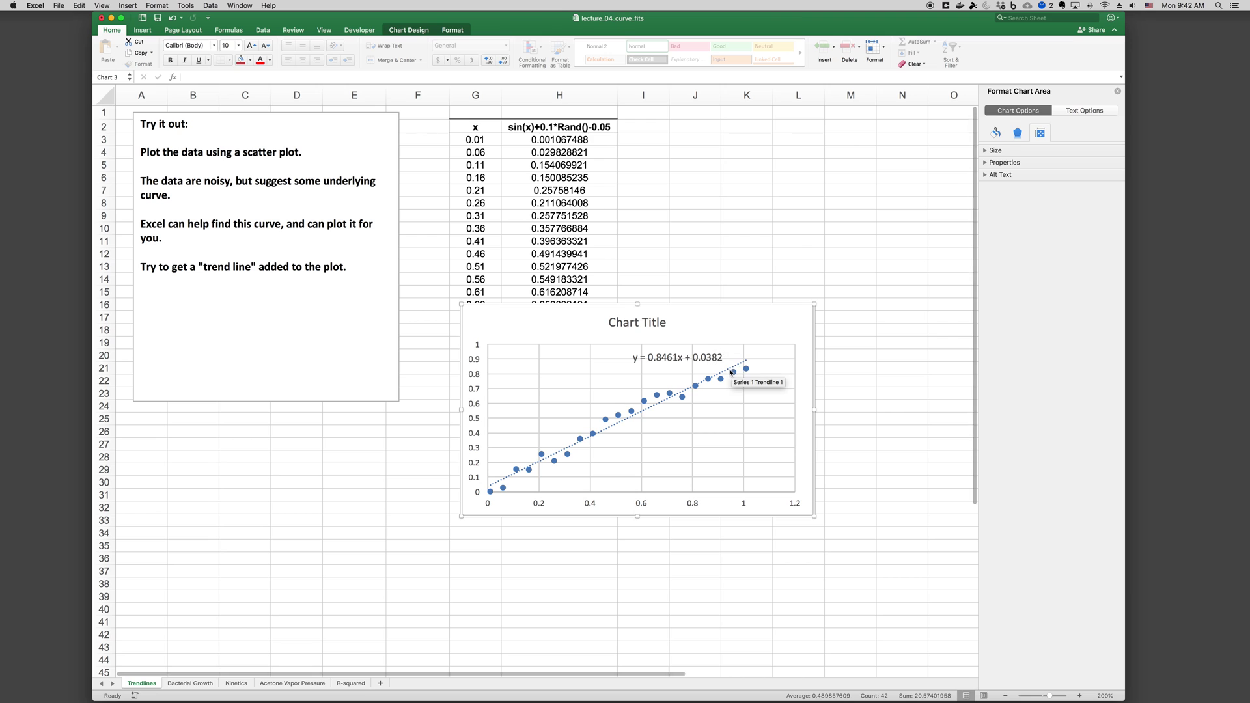
left_click(721, 372)
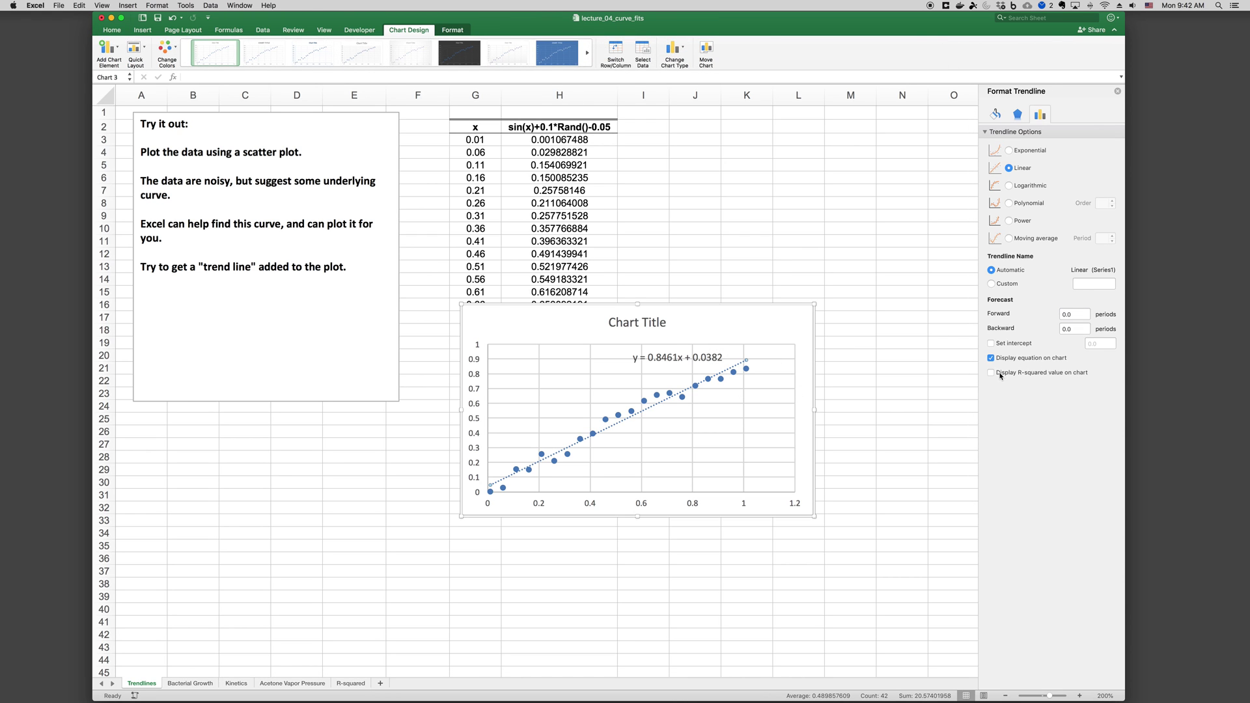
left_click(990, 373)
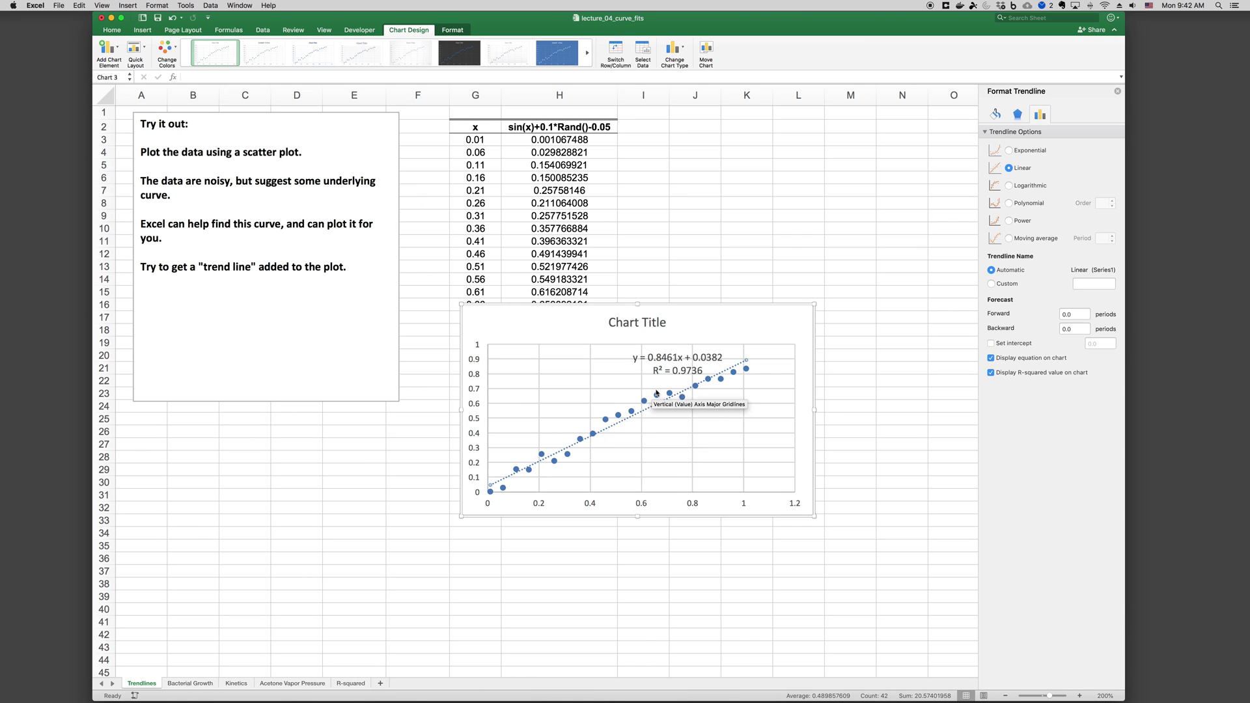
left_click(417, 430)
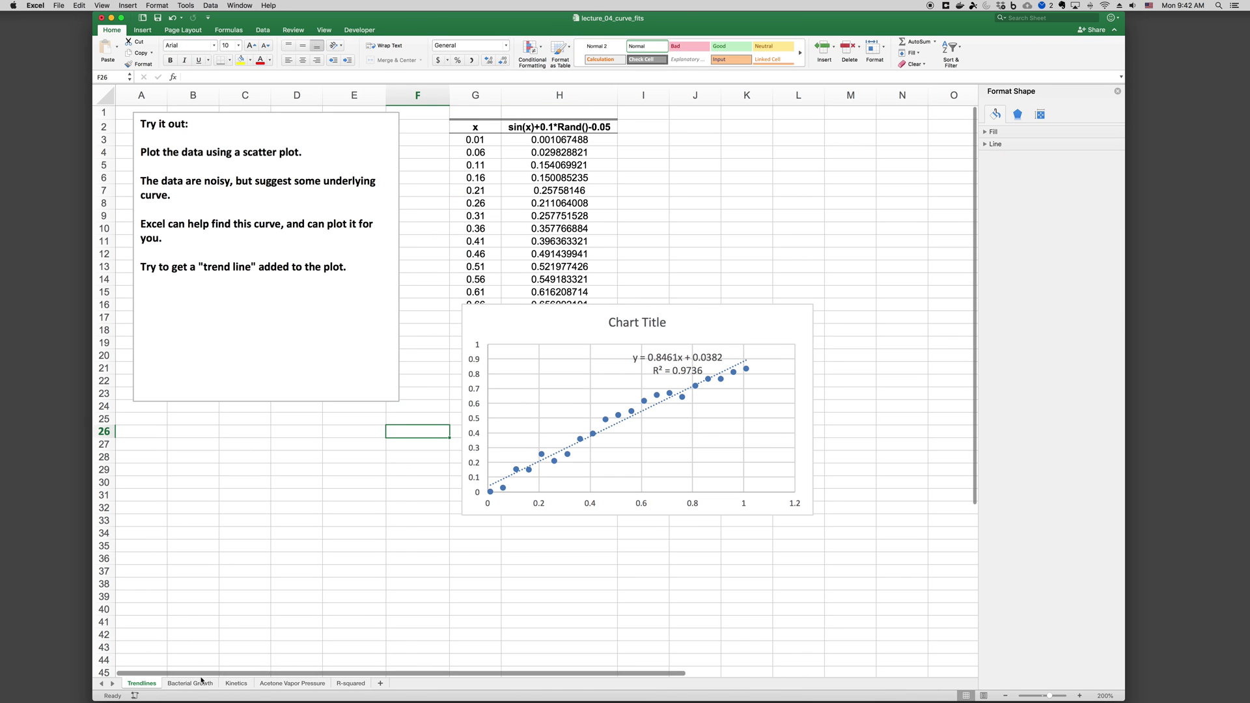
- Switch to the Bacterial Growth sheet and inspect the first t (min) and N values
left_click(199, 682)
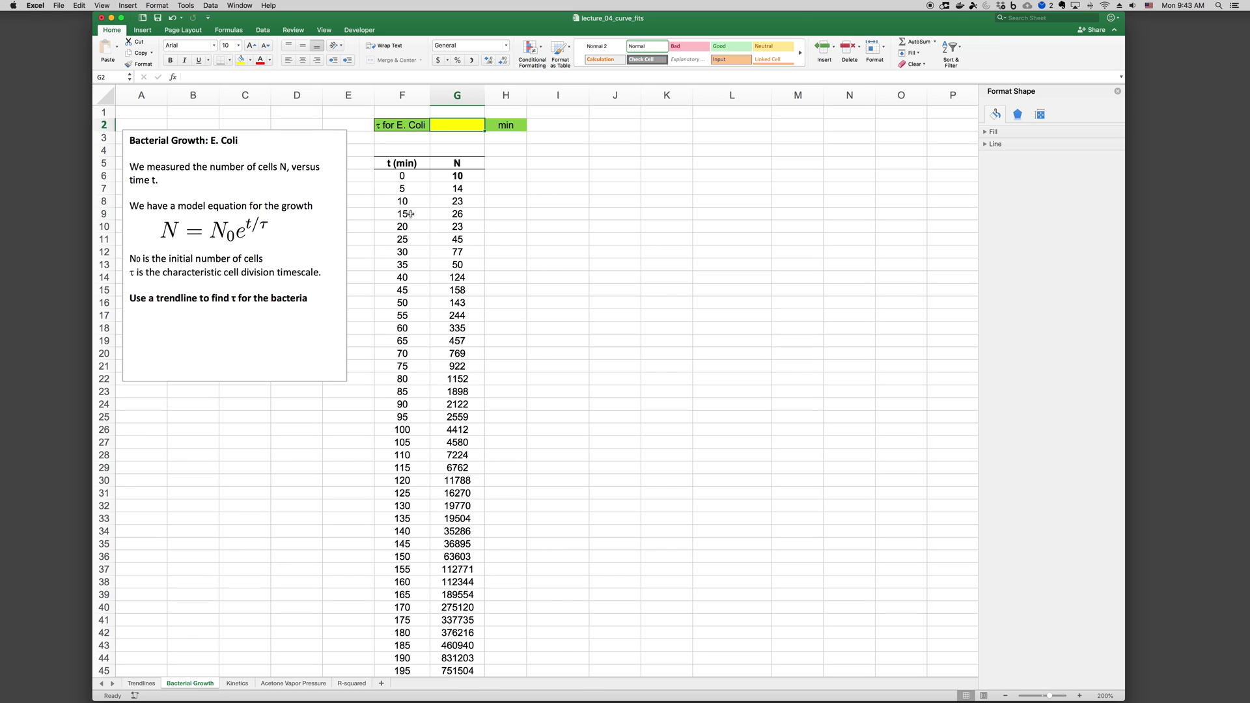
left_click_drag(408, 176, 407, 239)
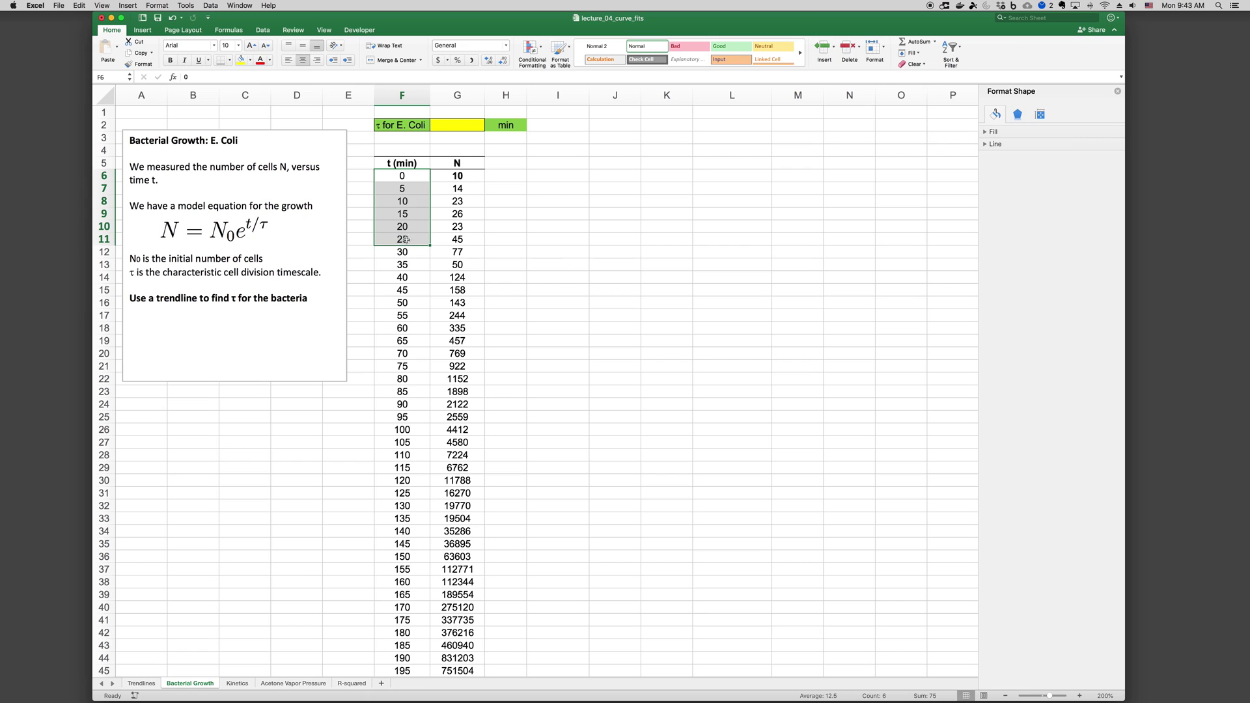
left_click_drag(460, 180, 462, 230)
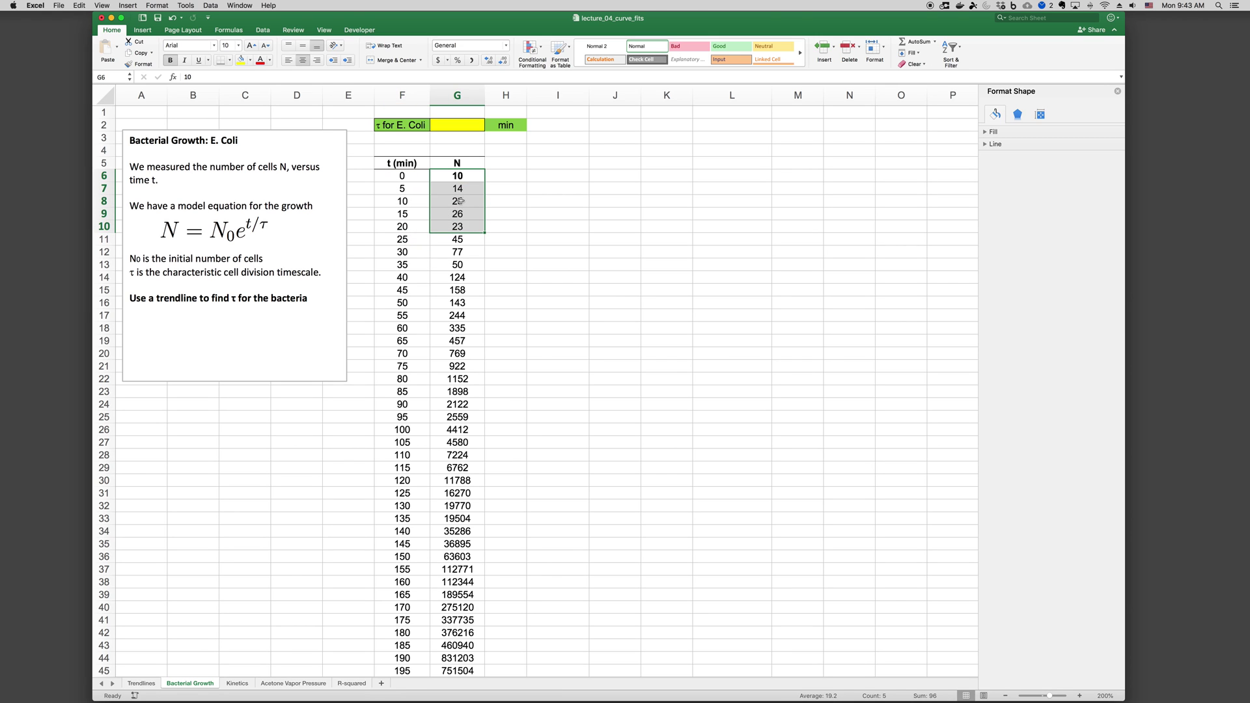
left_click(448, 196)
left_click(419, 201)
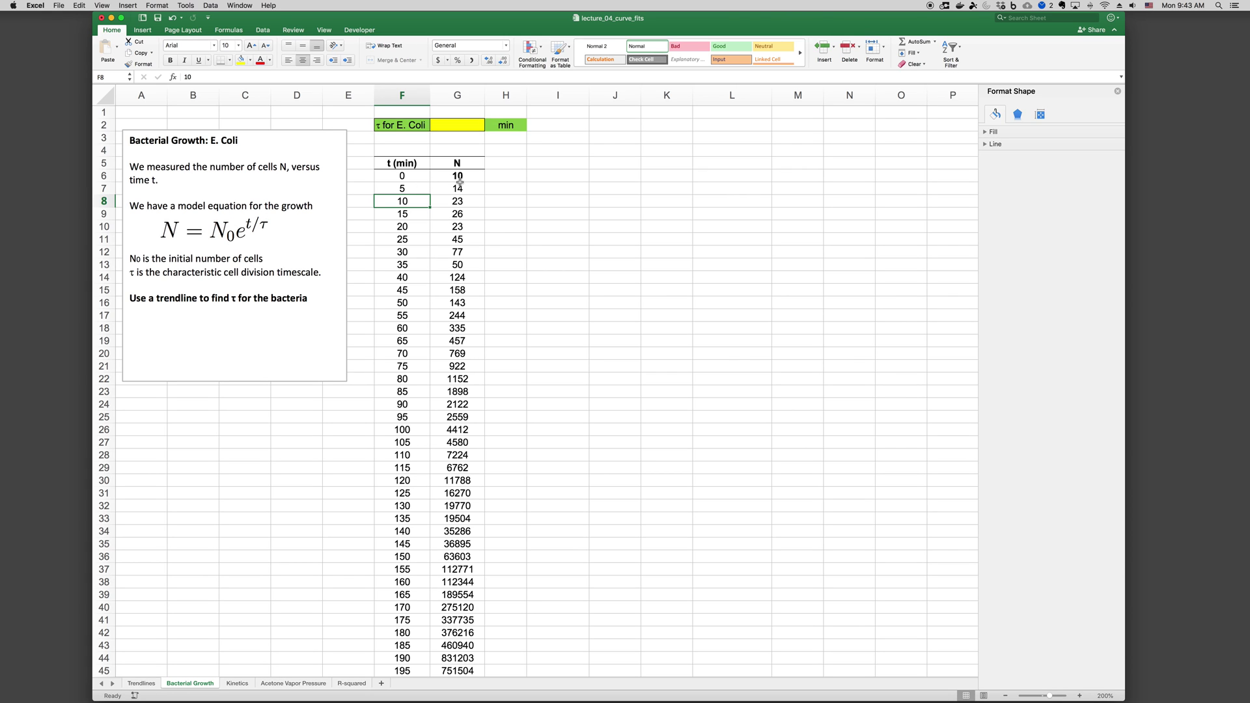
- Select the full t (min) and N data from F6 through column G
left_click(459, 175)
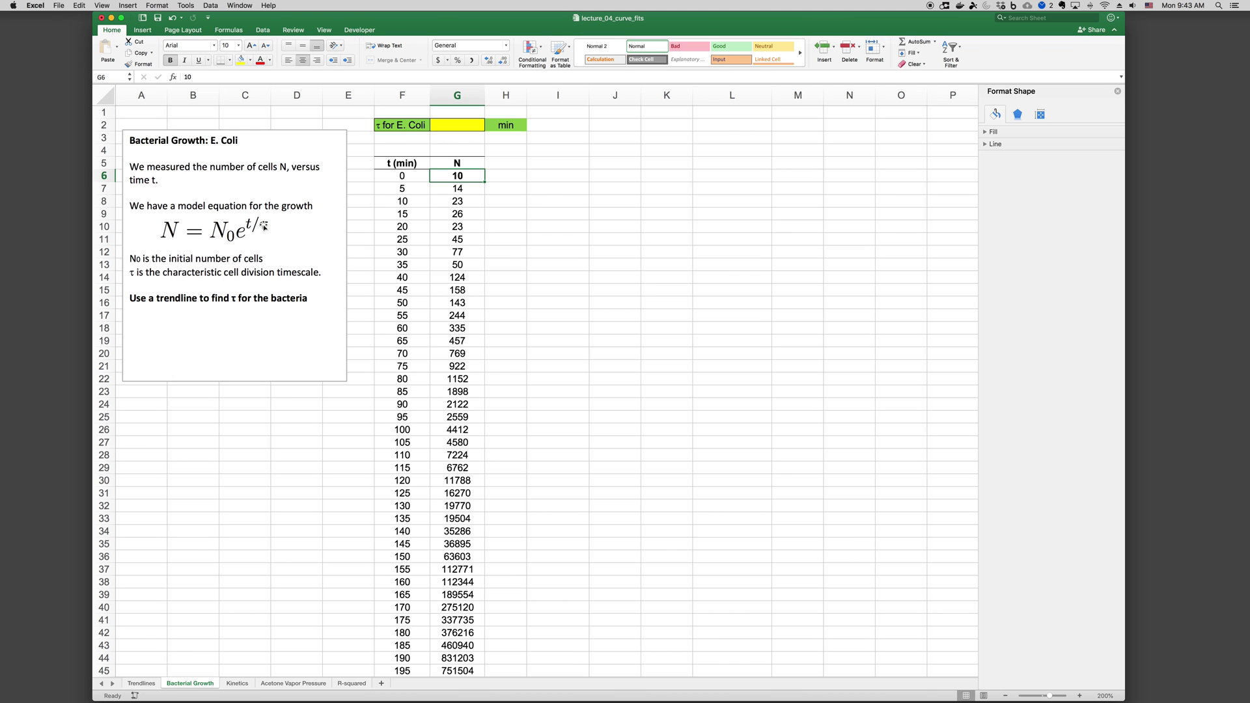
left_click_drag(410, 177, 464, 553)
scroll(195, 195, "up", 10)
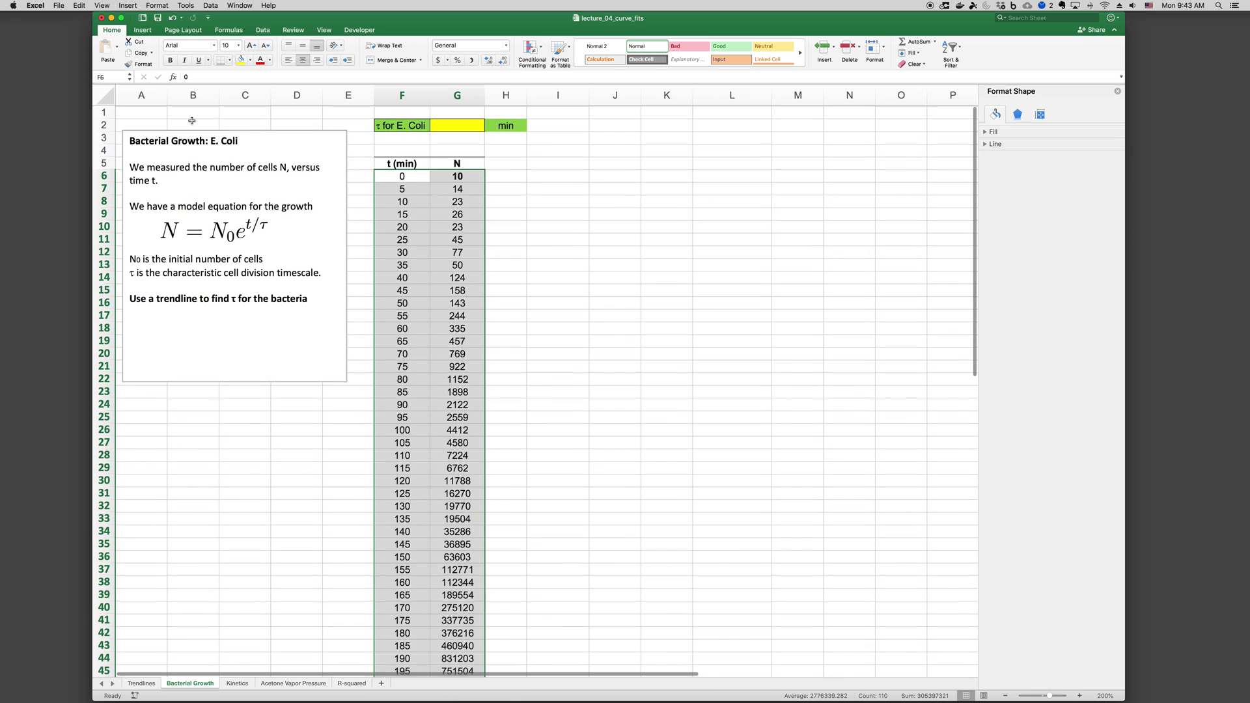
left_click(142, 30)
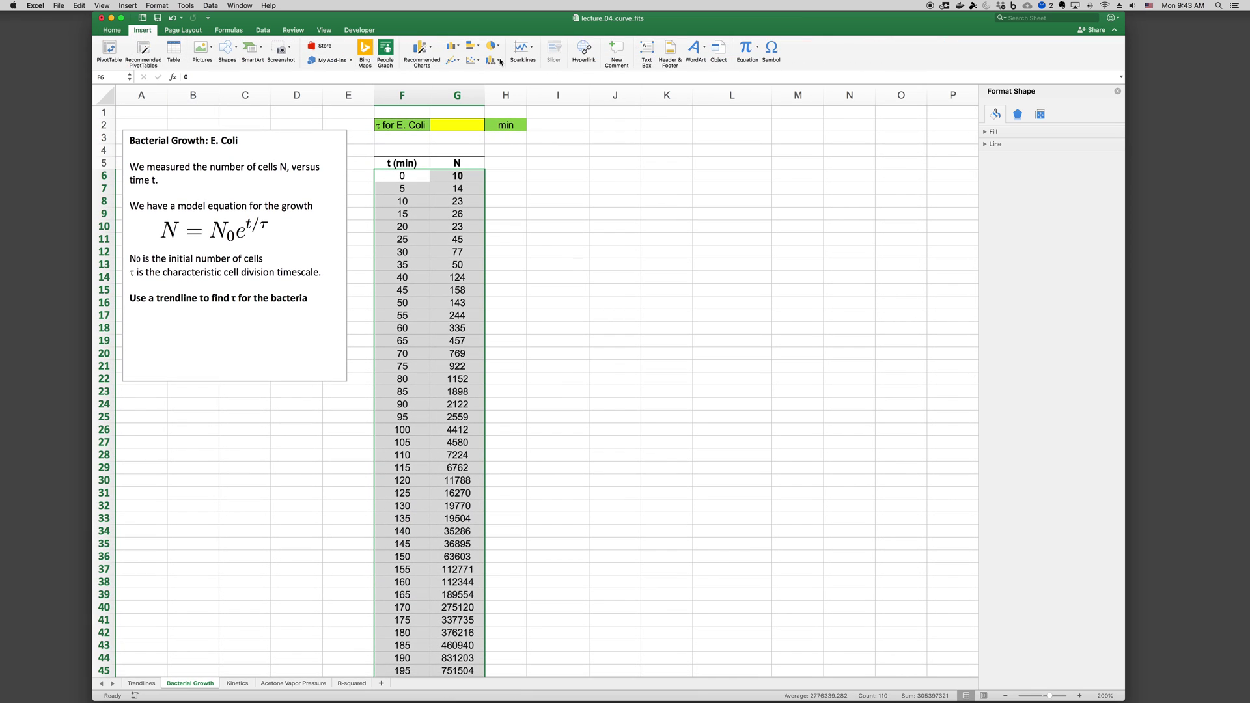
- Insert a scatter chart of the growth data with an exponential trendline showing y = 10.149e^0.0587x
left_click(472, 60)
left_click(505, 85)
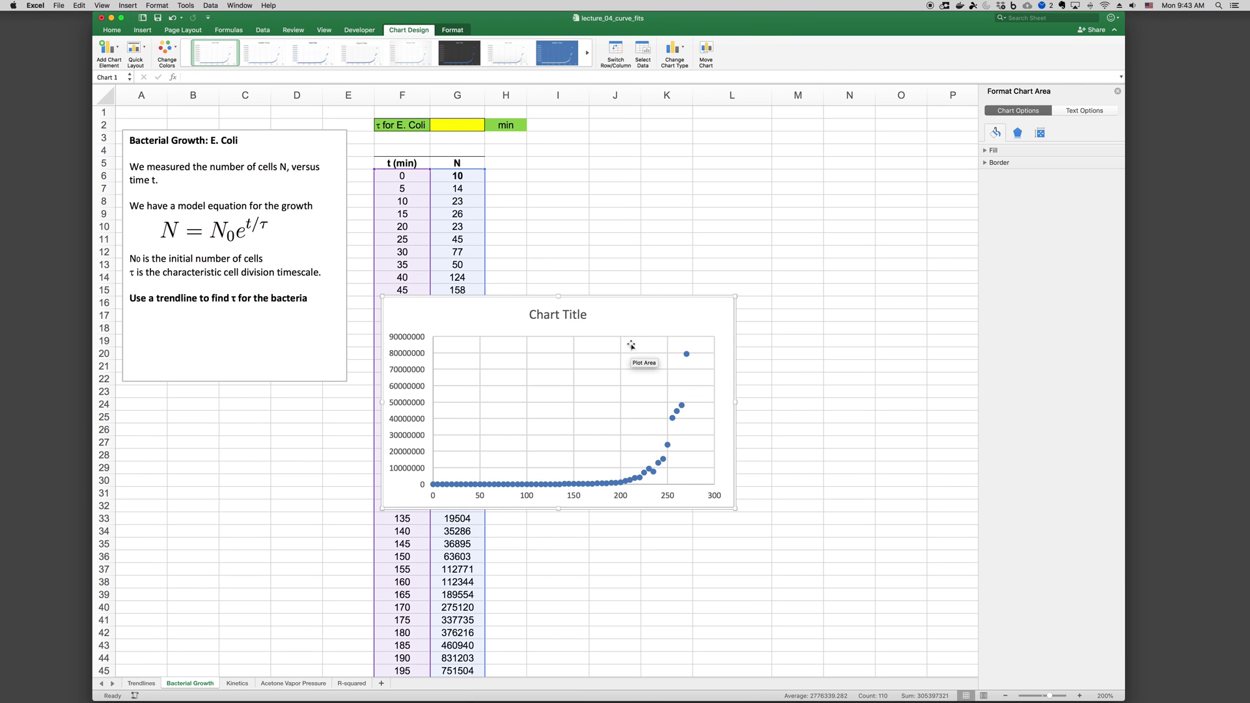
right_click(689, 355)
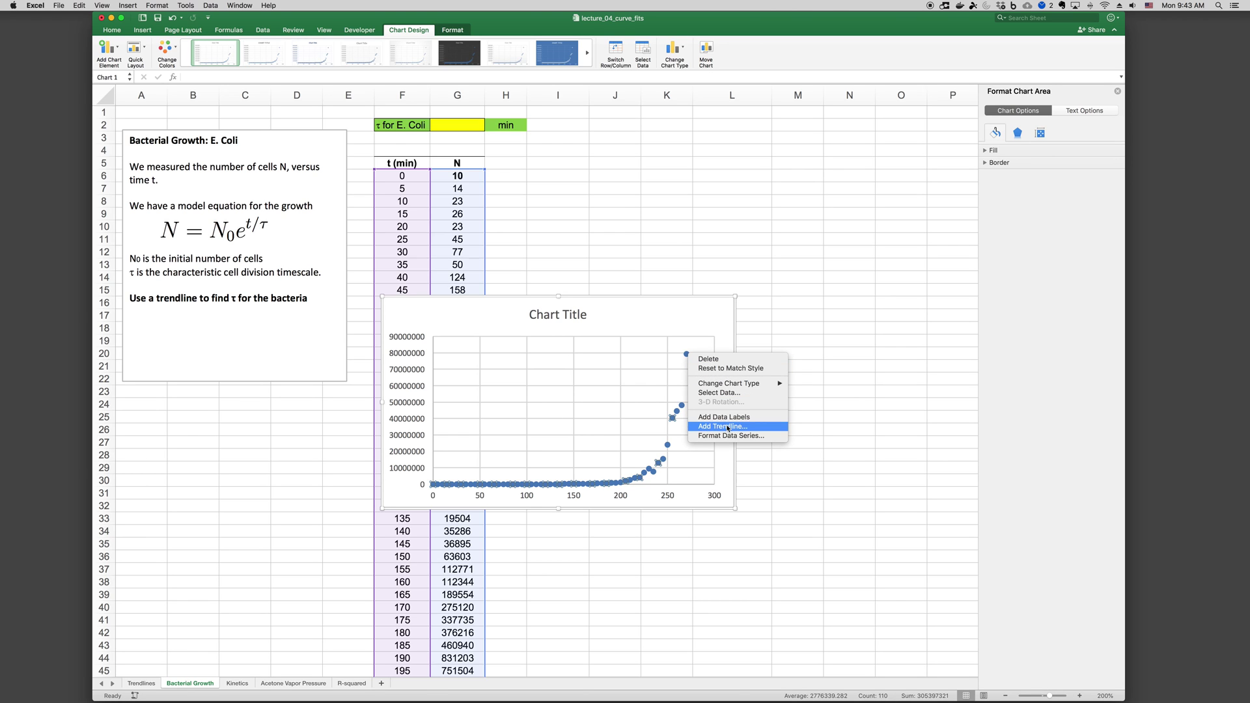
left_click(723, 426)
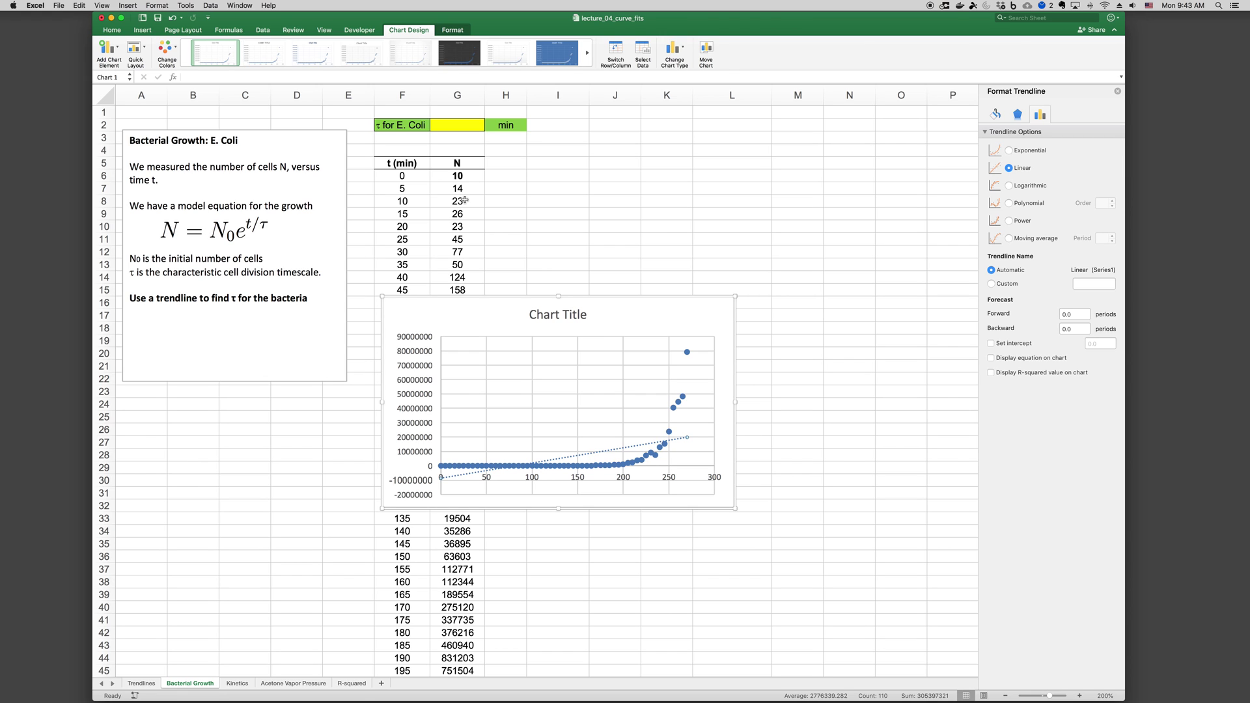
left_click(1009, 151)
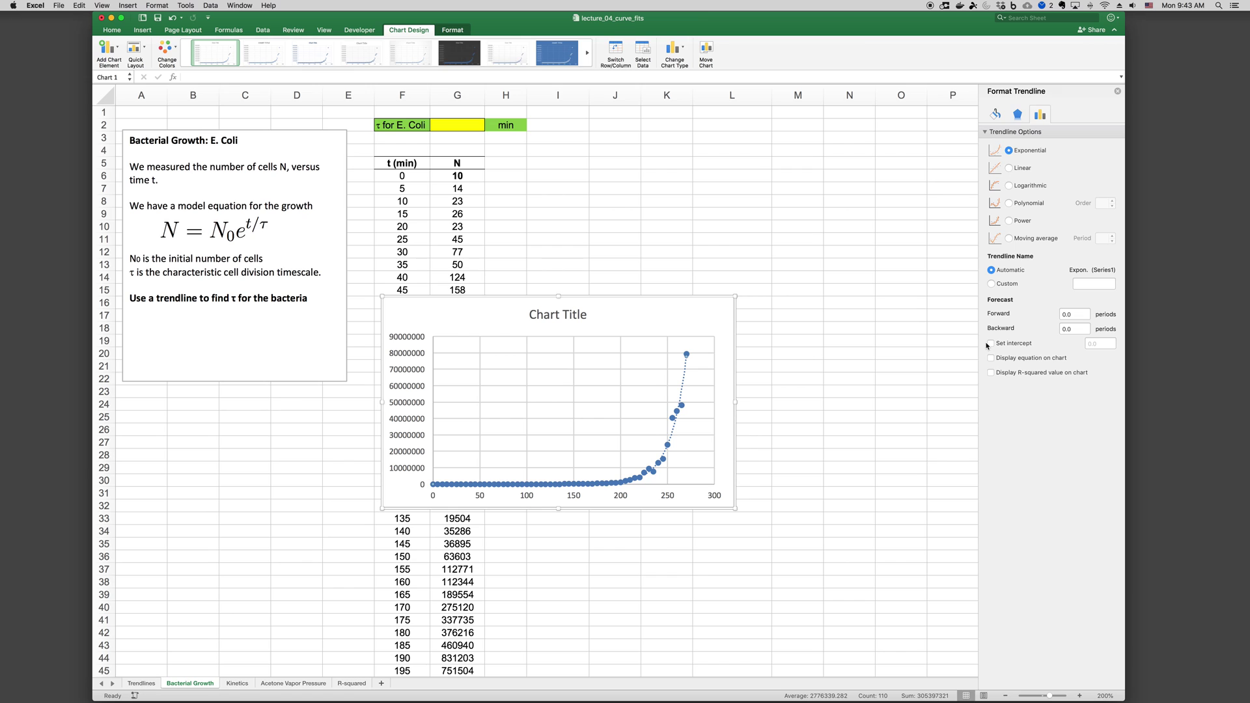
left_click(991, 358)
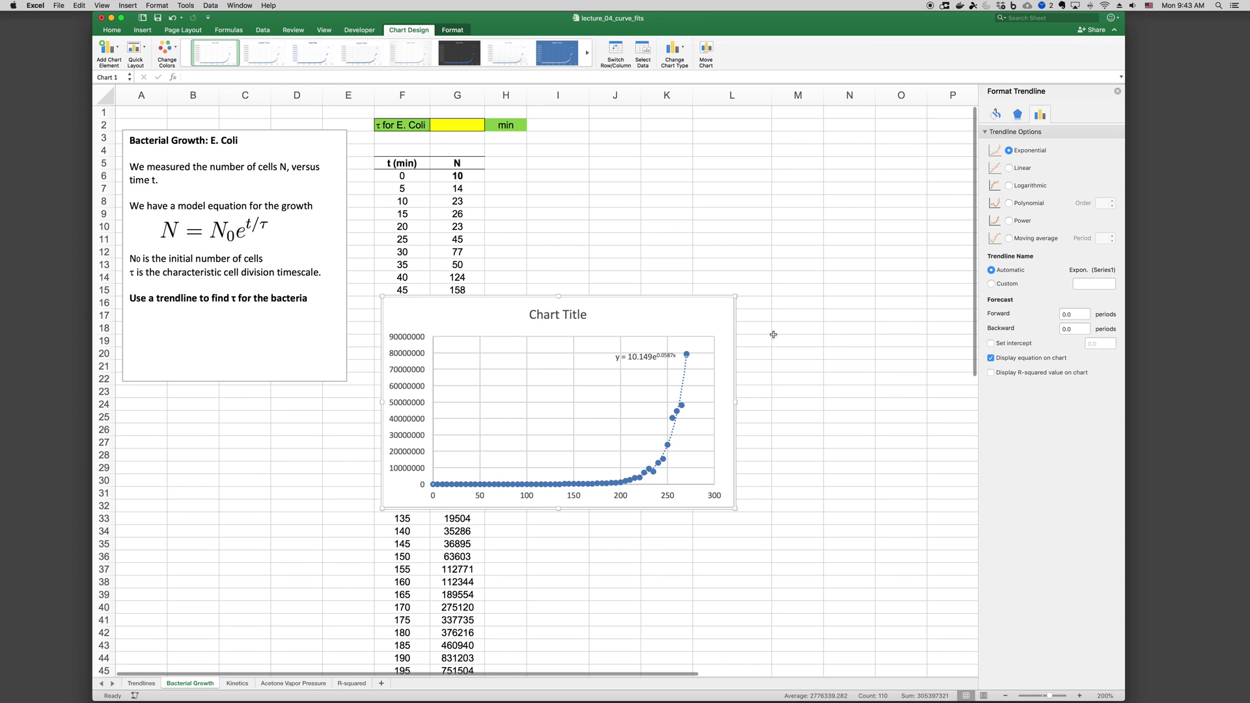
left_click(646, 357)
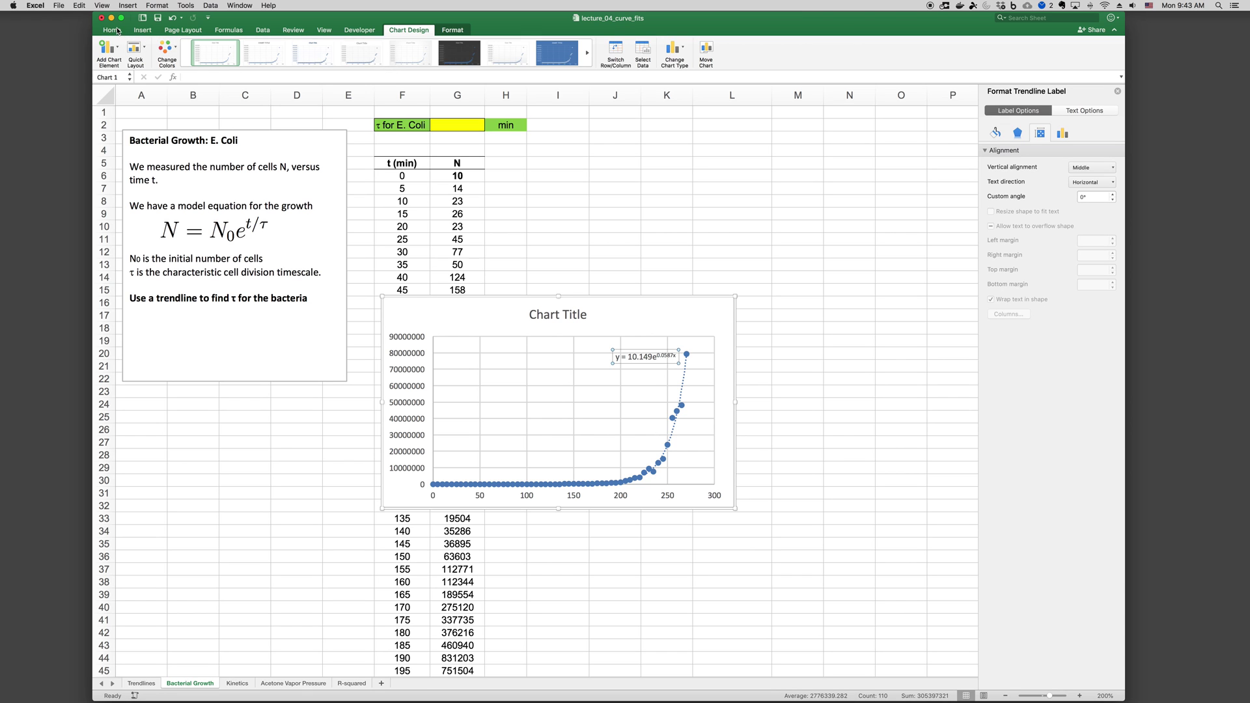
- Increase the exponential equation label's font size three steps, then deselect the chart
left_click(113, 30)
left_click(253, 45)
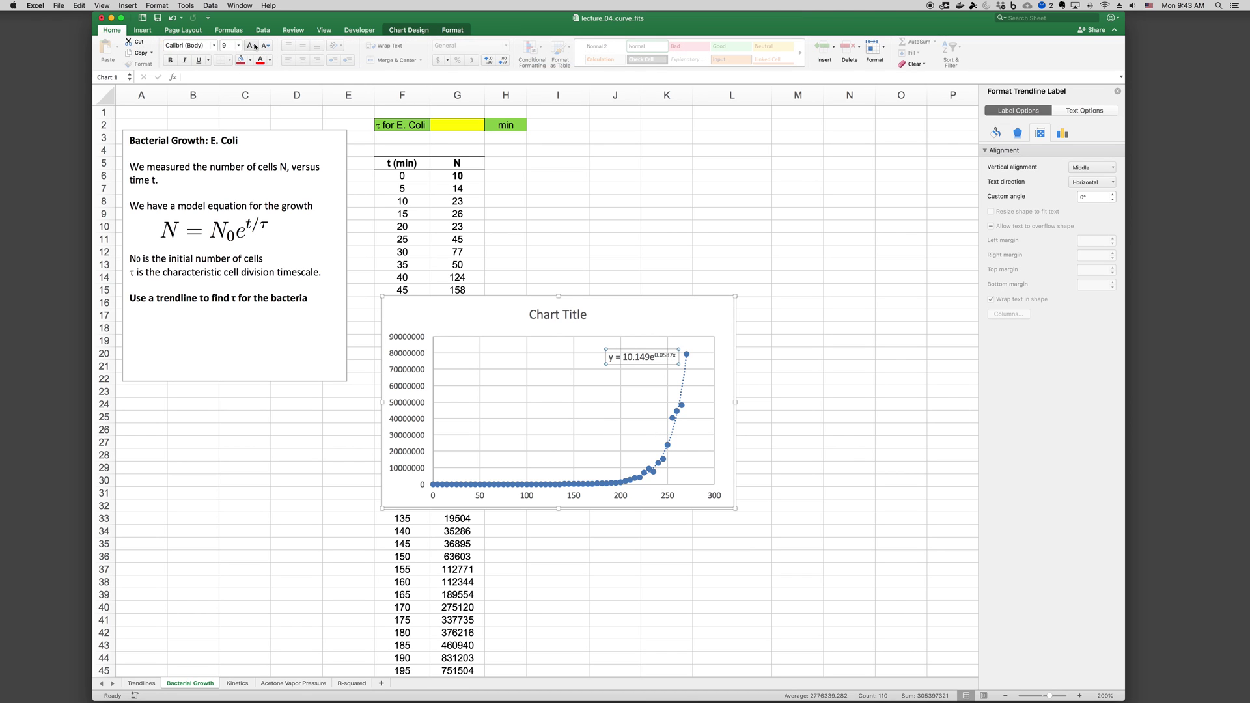
left_click(254, 45)
left_click(255, 46)
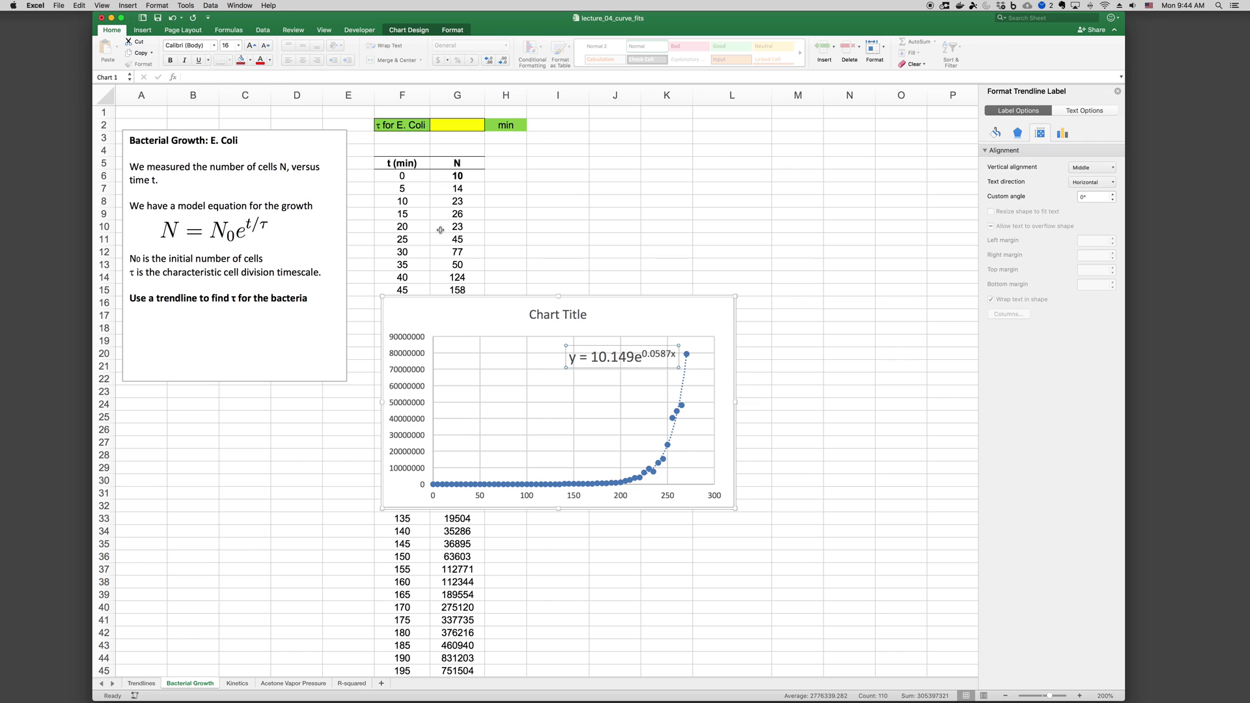
left_click(550, 238)
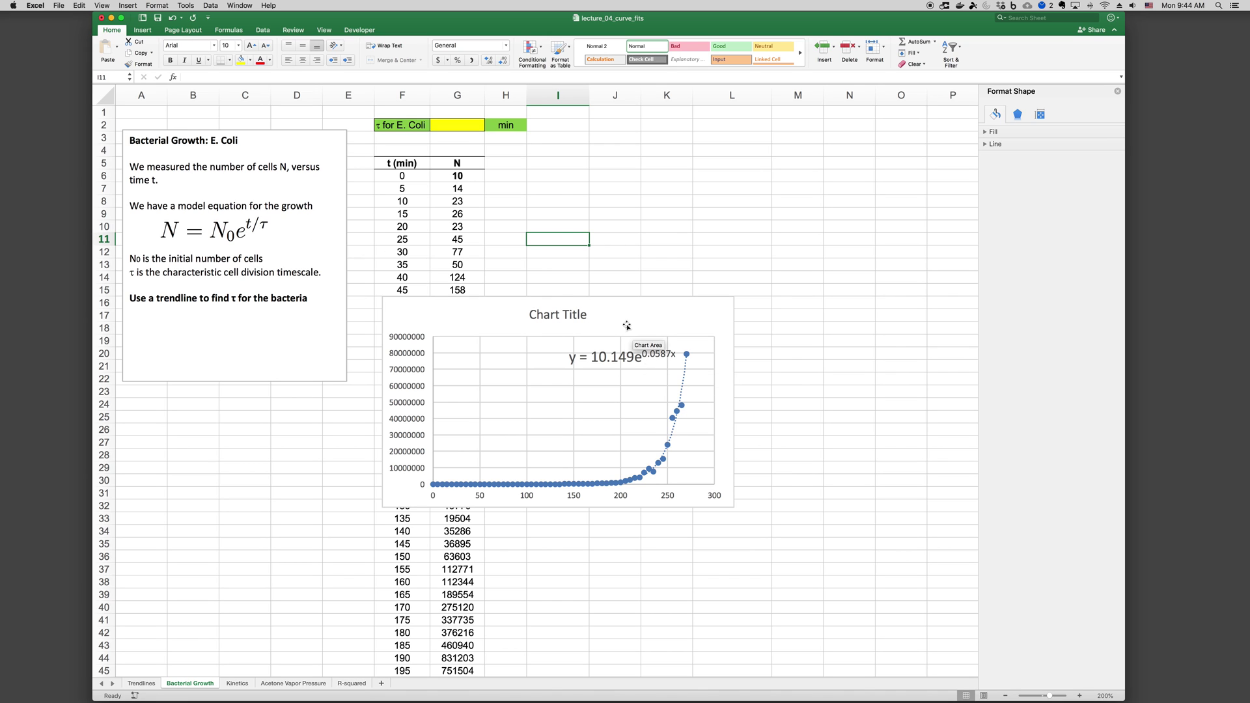
- Note 1/tau = 0.0587 in cell I8 and start entering =1/0.0587 in G2
left_click(571, 207)
type("1/tau = 0.0587")
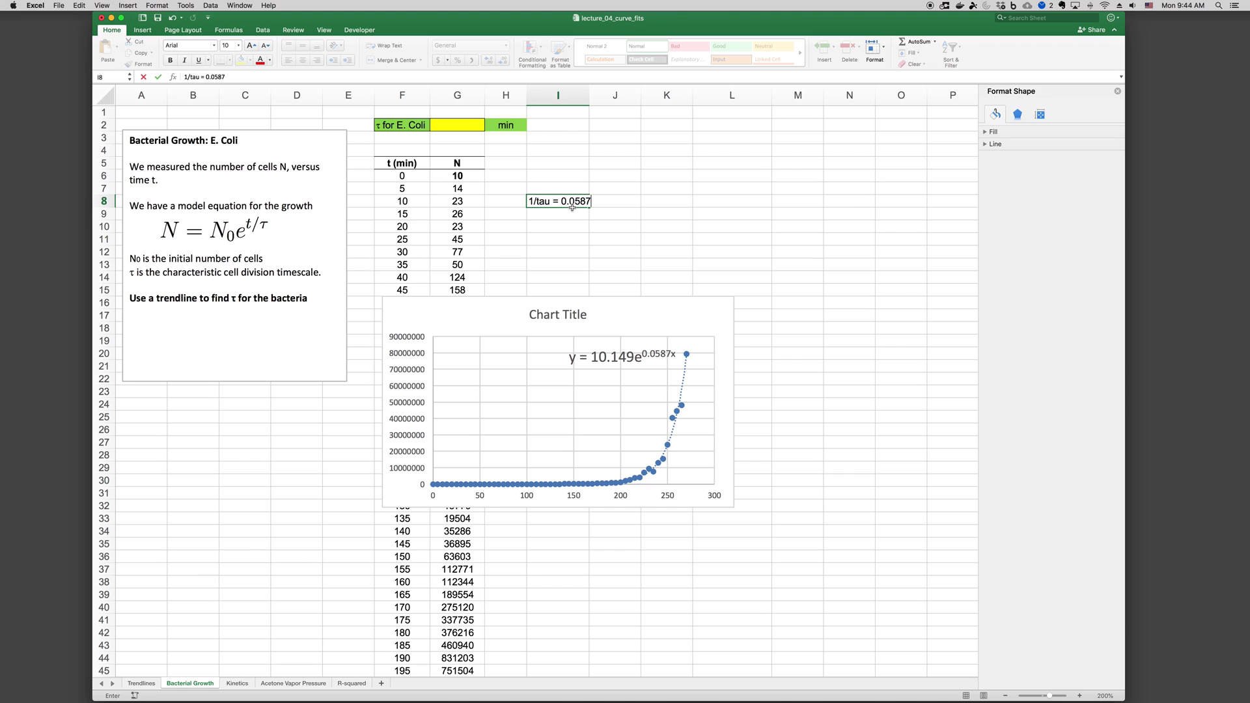
key("Return")
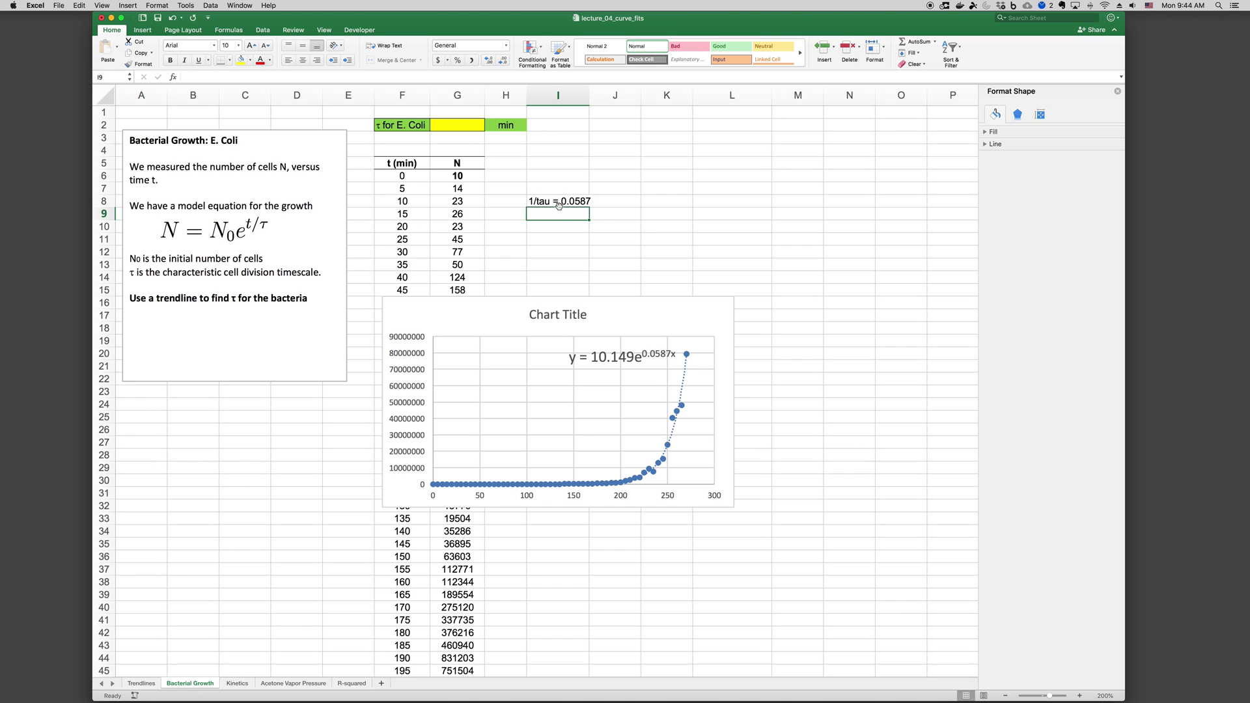
left_click(465, 126)
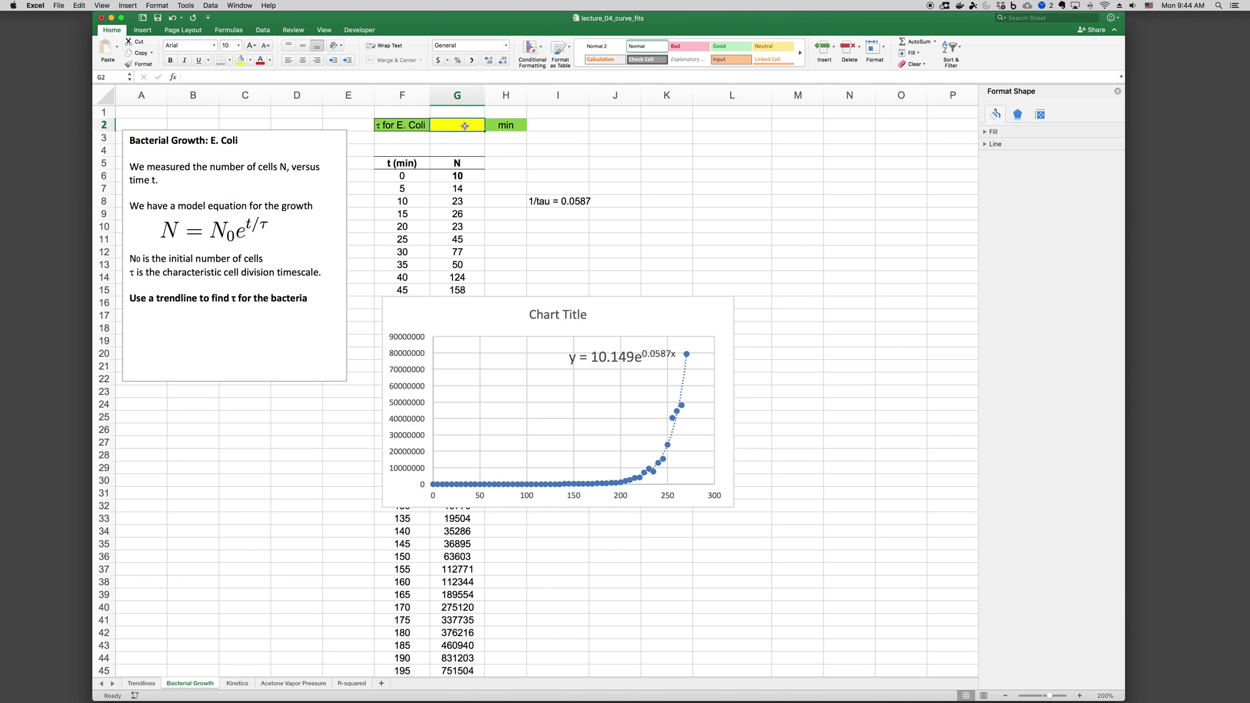
type("=1/0.0")
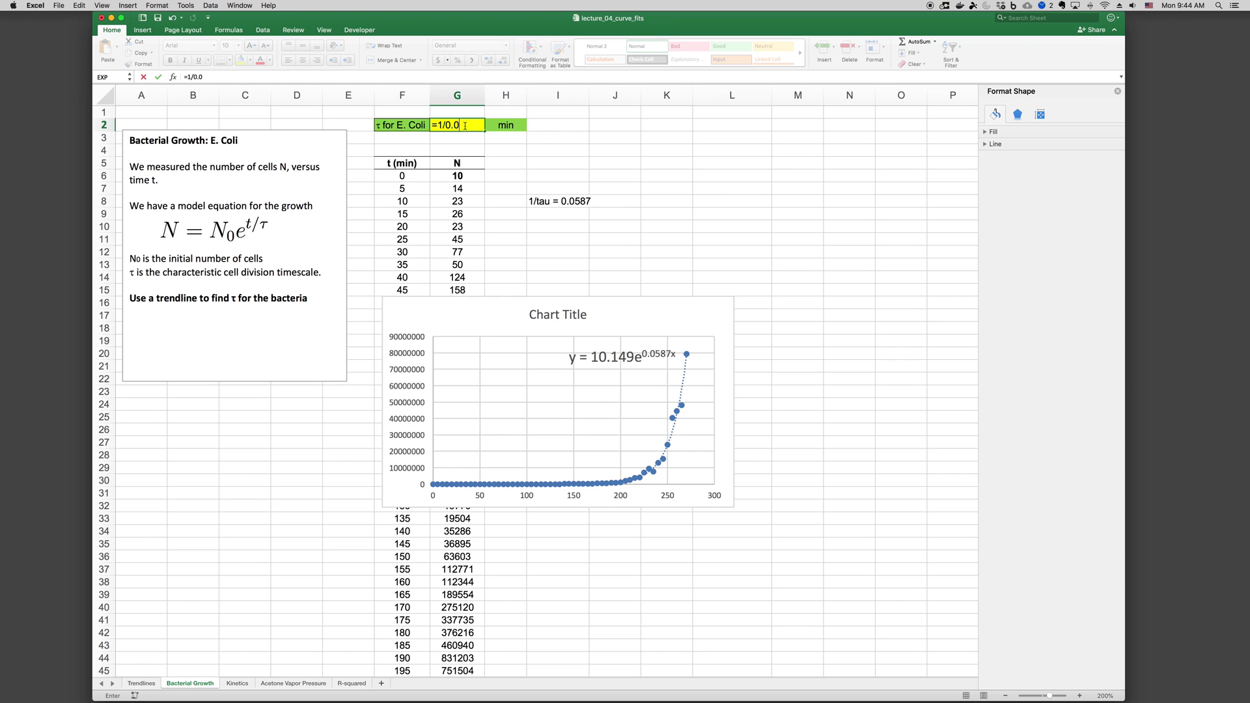
type("587")
- Commit =1/0.0587 in G2, giving τ = 17.035775 min, and nudge the growth chart right and up
key("Return")
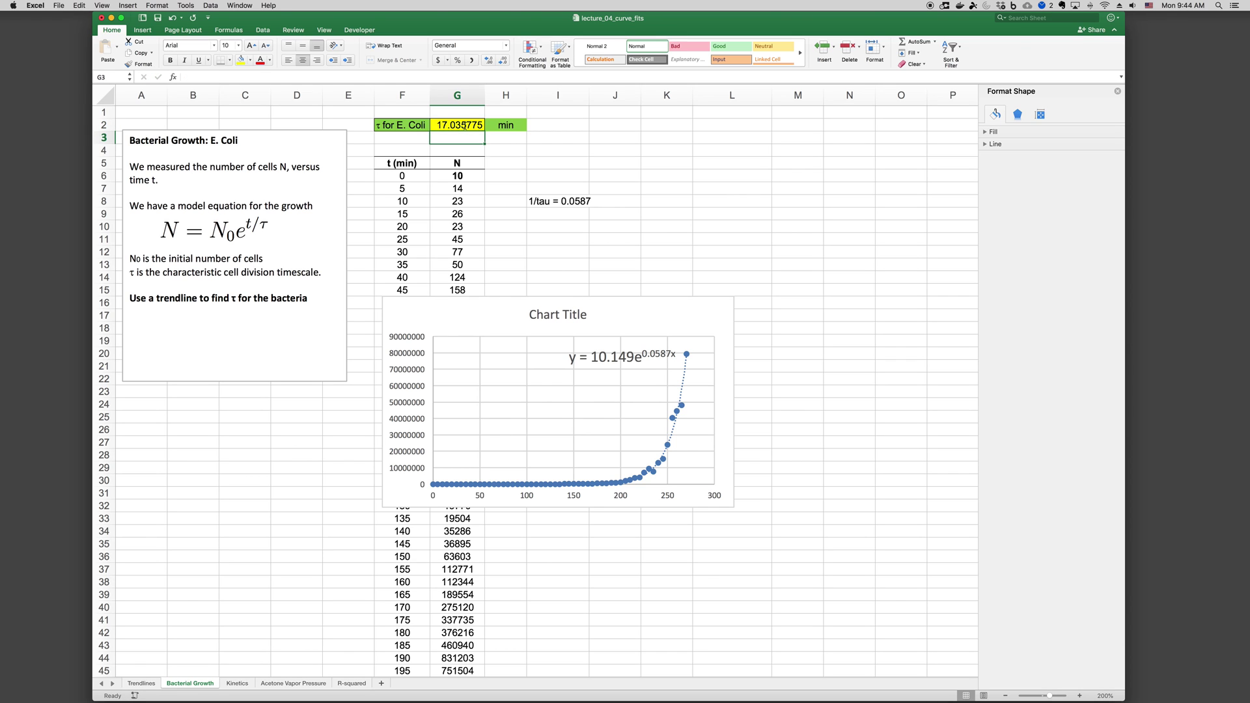
left_click(465, 126)
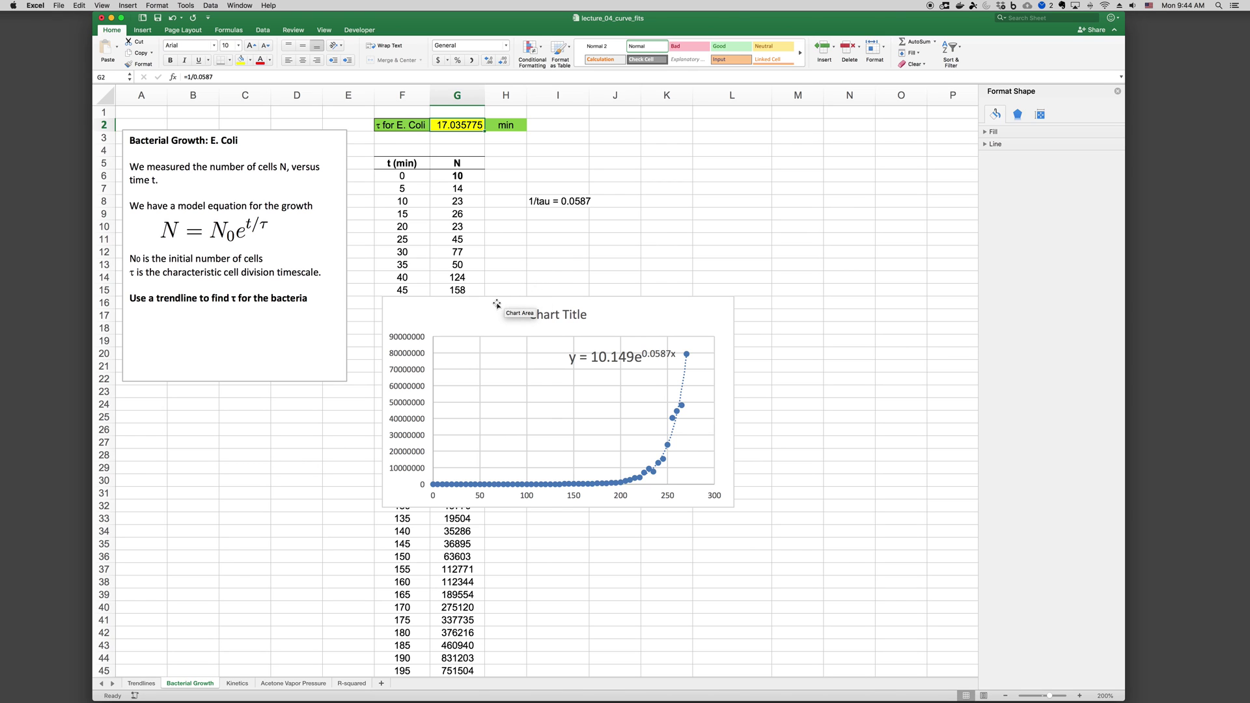
left_click(496, 304)
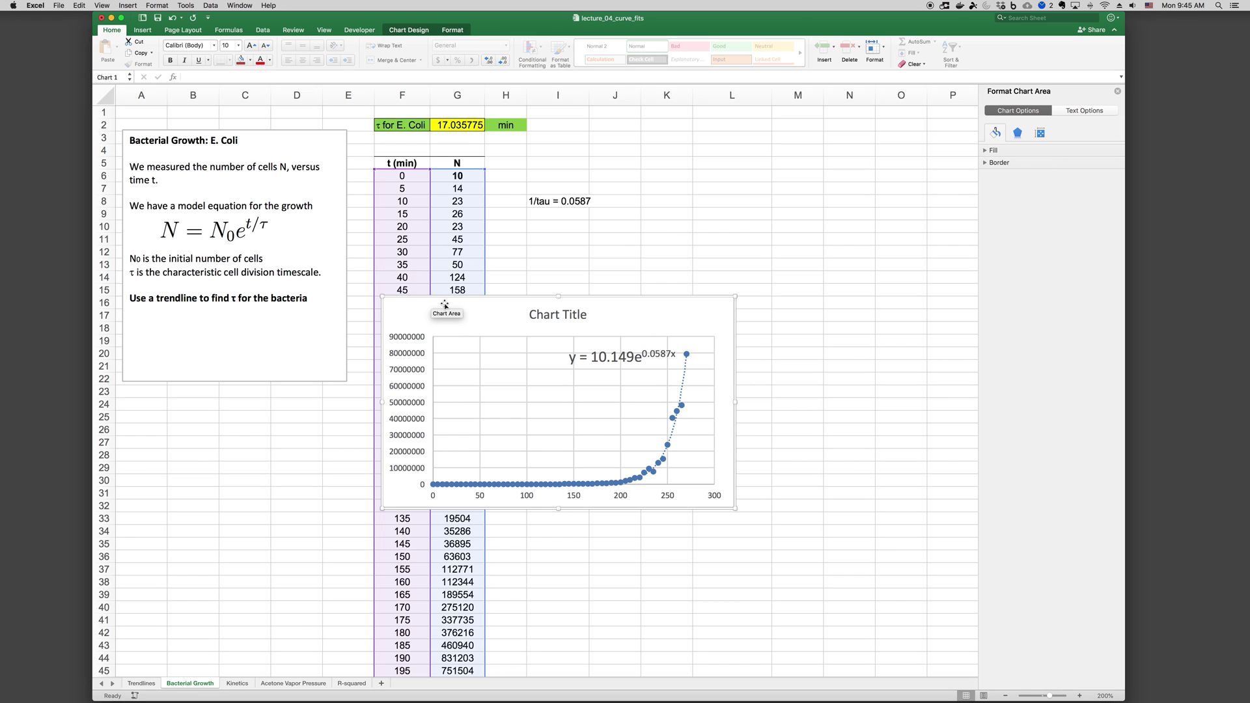
left_click_drag(444, 304, 483, 290)
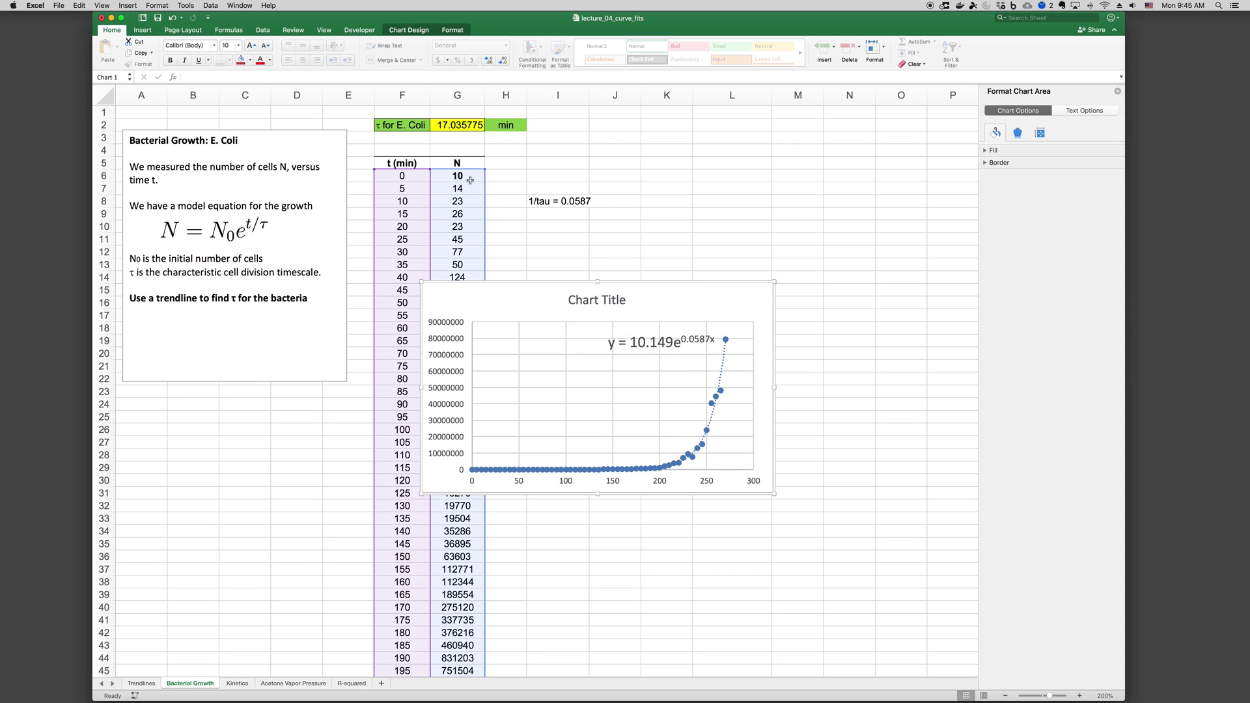
left_click(469, 178)
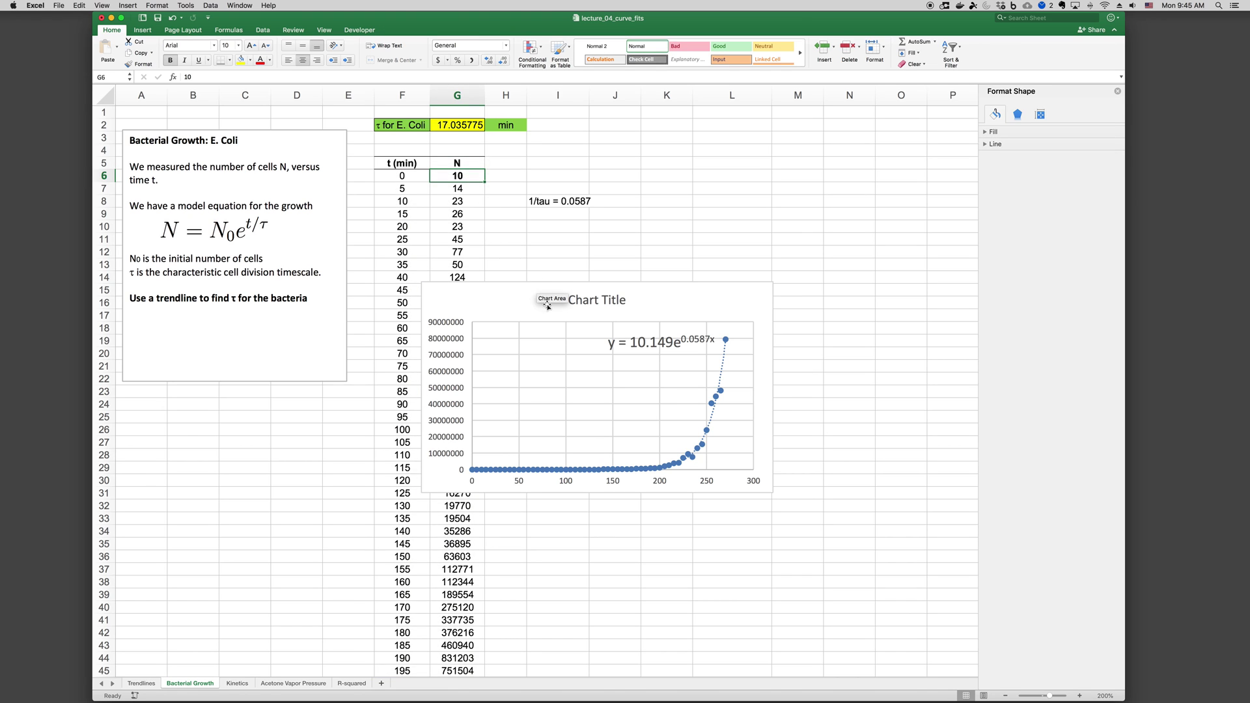
left_click(526, 289)
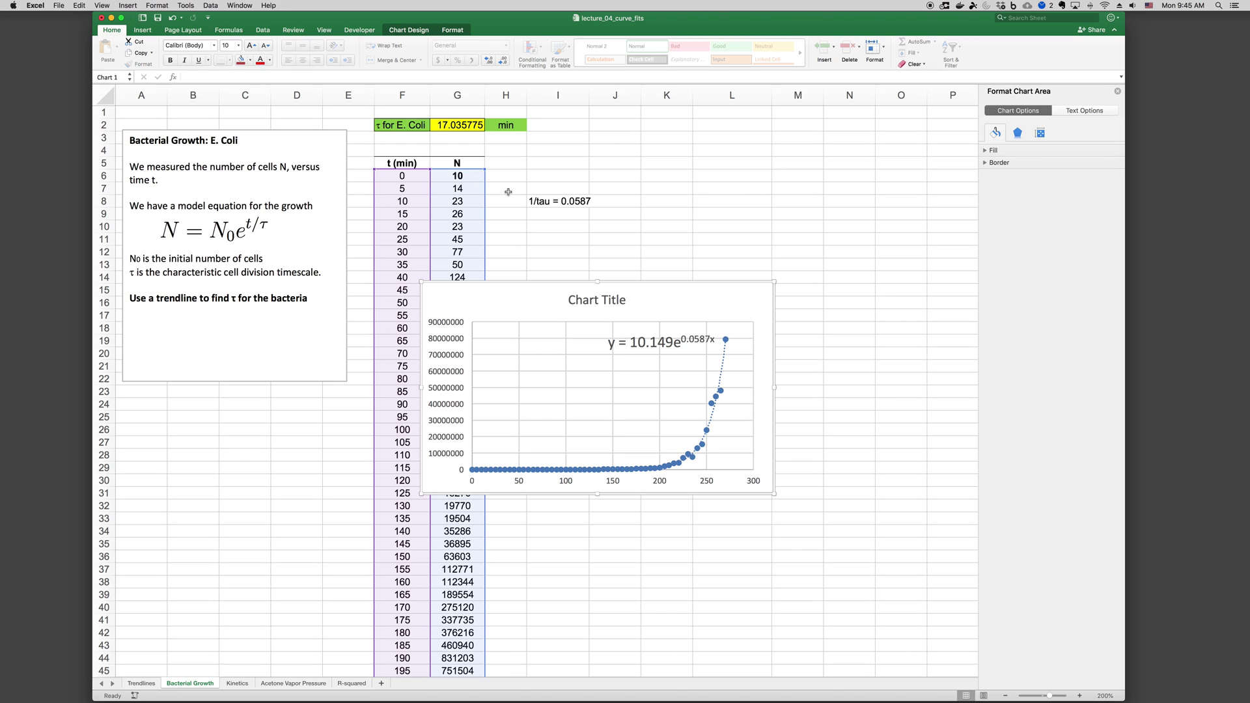
- Delete the 1/tau note from cell I8
left_click(549, 201)
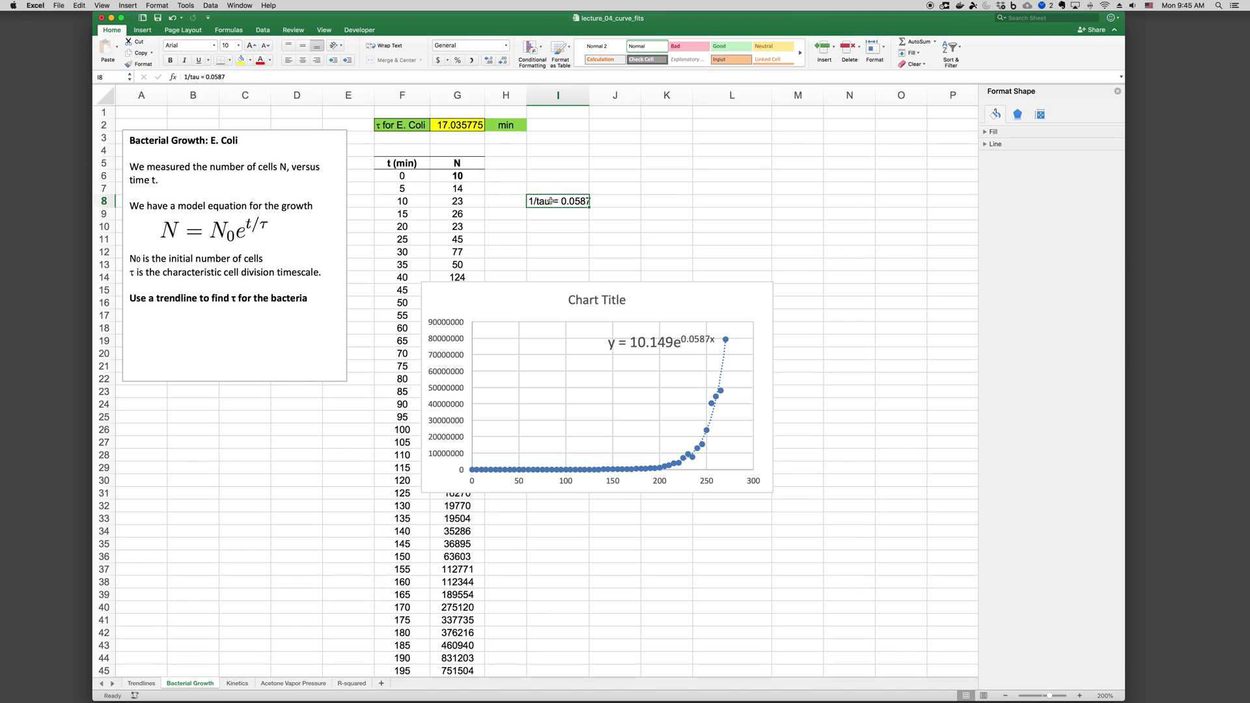
left_click(555, 190)
left_click(555, 203)
key("BackSpace")
- Switch to the Kinetics sheet and select its t and C data values
left_click(236, 683)
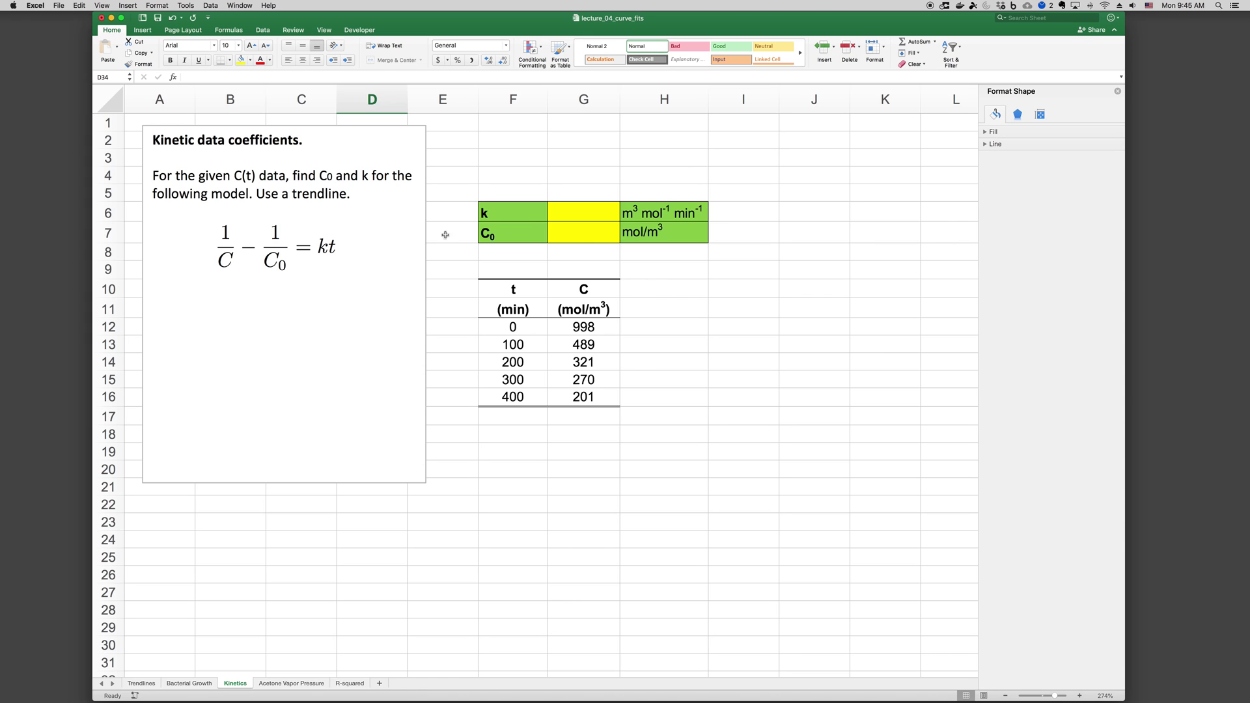
left_click(571, 213)
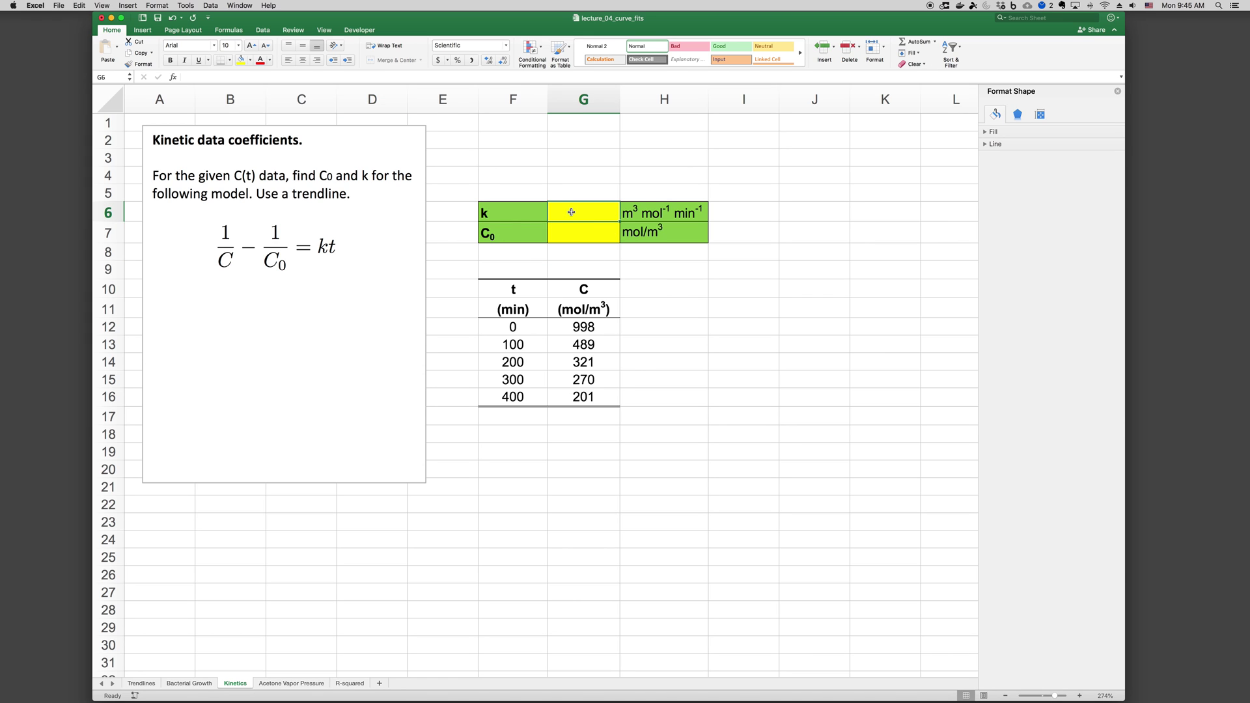
left_click_drag(502, 325, 540, 397)
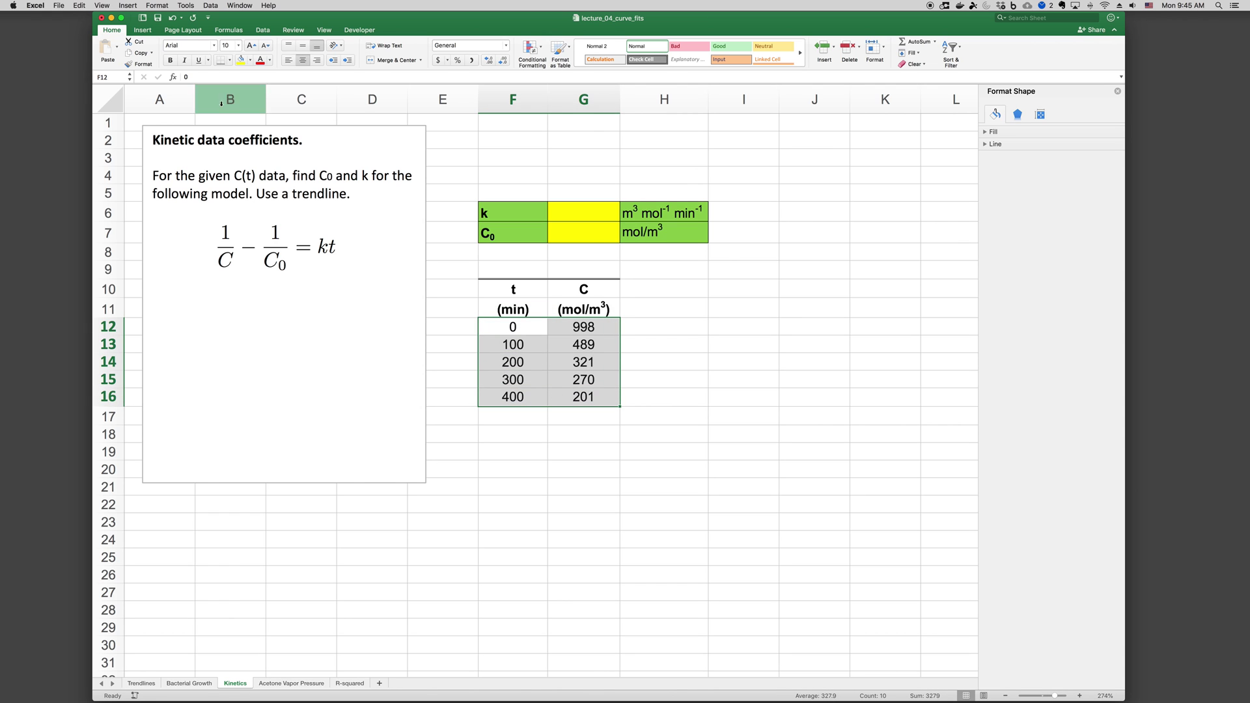
- Insert a scatter chart of C versus t and move it down and to the right
left_click(144, 31)
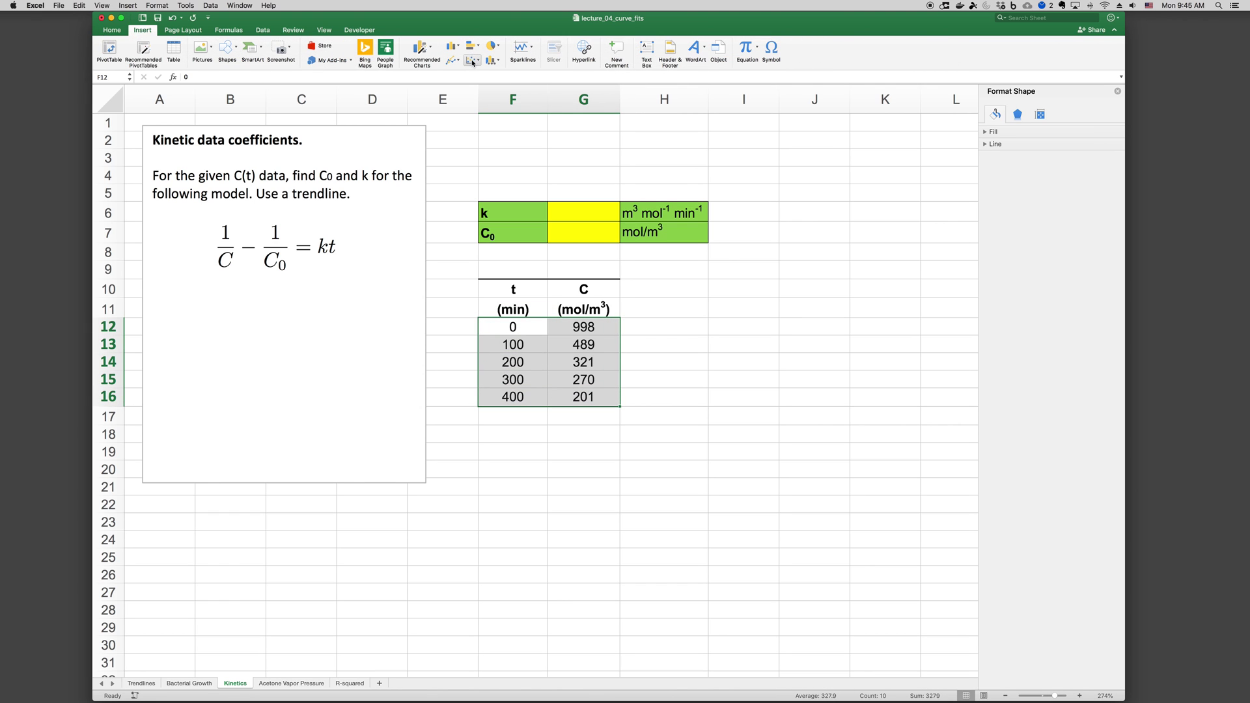
left_click(471, 60)
left_click(484, 104)
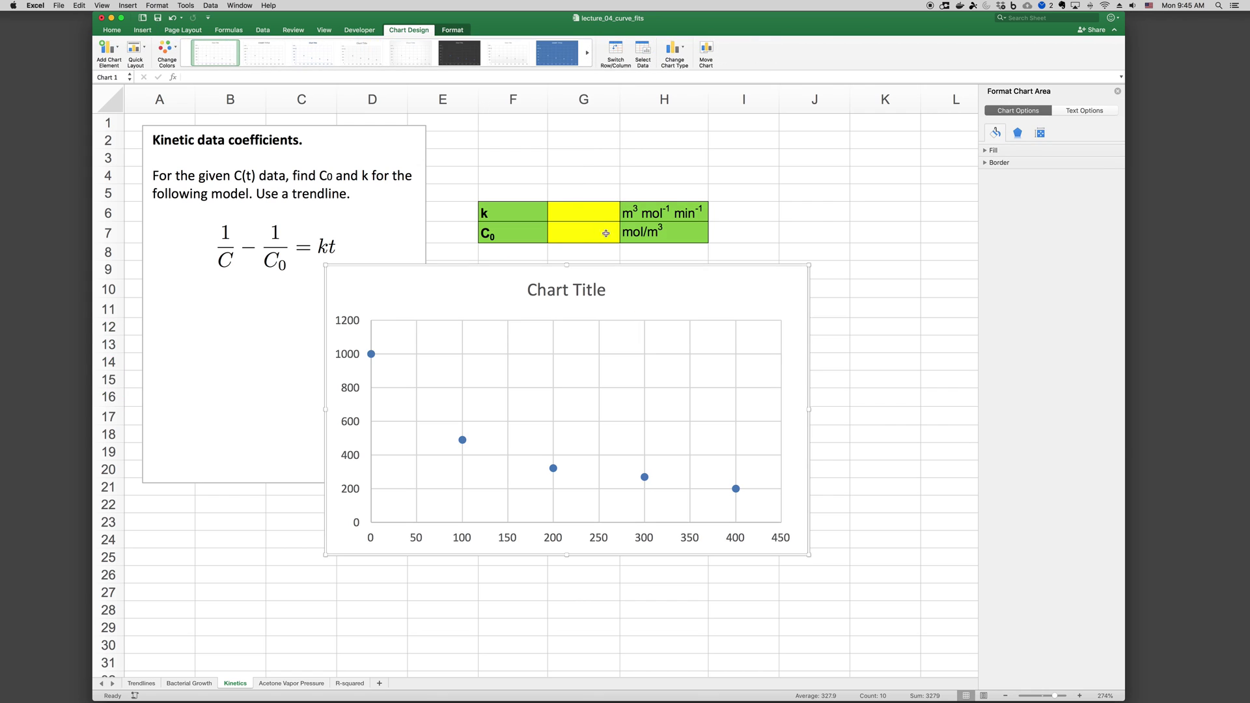
left_click_drag(729, 266, 794, 400)
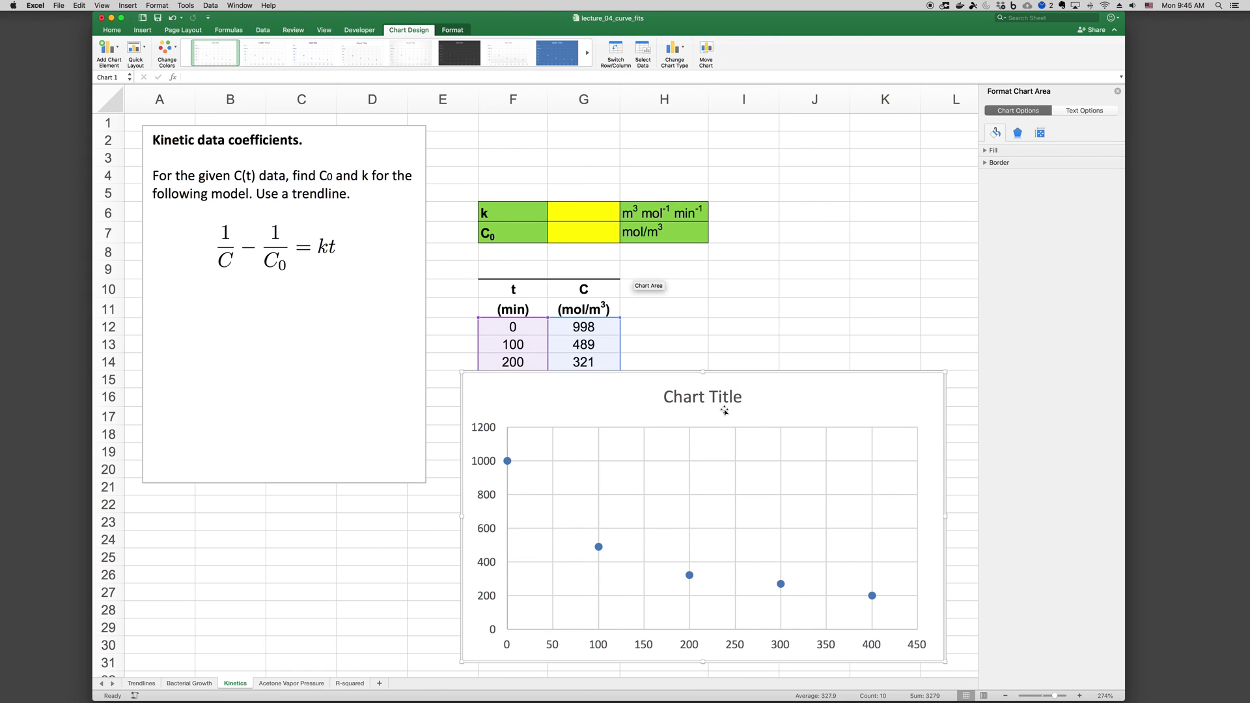
- Add a linear trendline to the concentration points and place the chart below the table
right_click(600, 550)
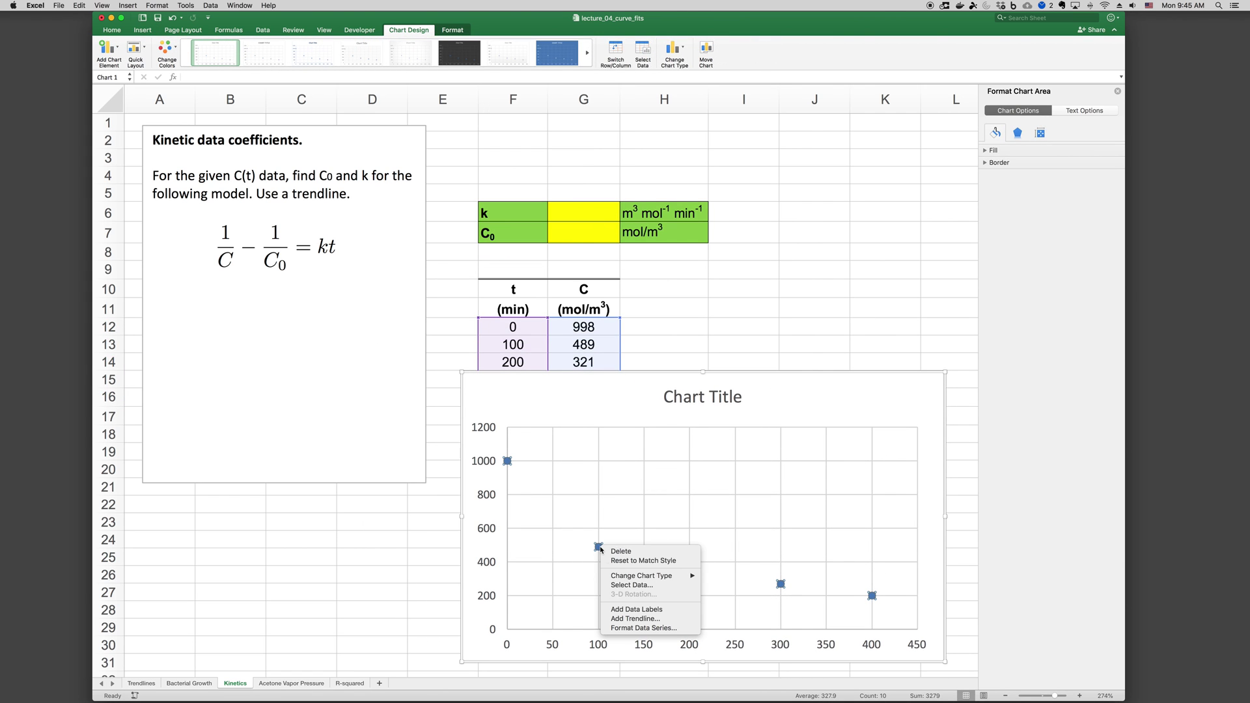
left_click(625, 618)
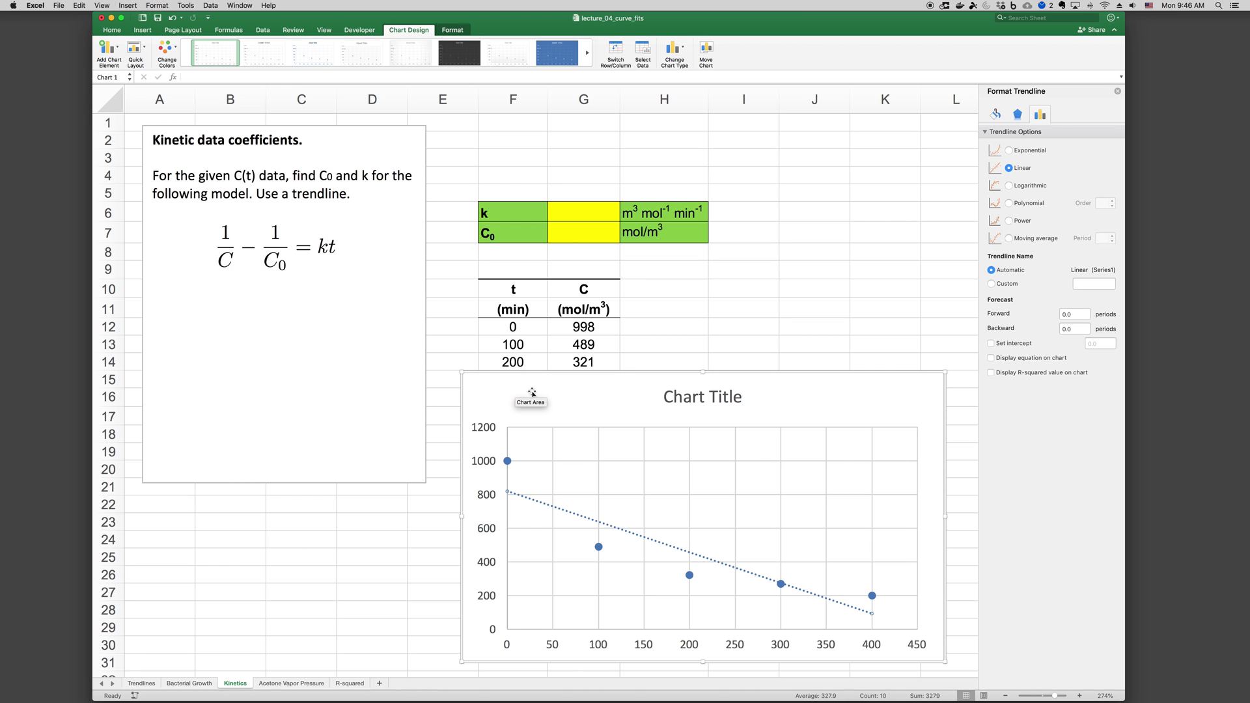
left_click_drag(532, 392, 492, 395)
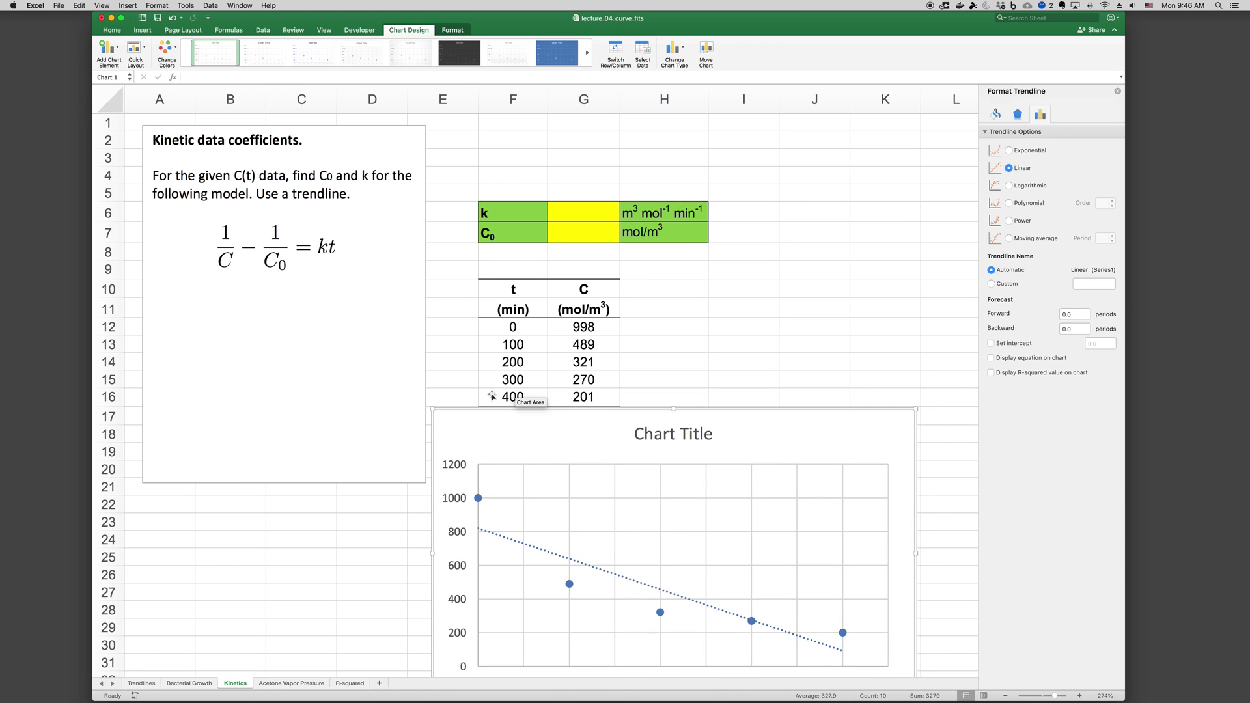
- Write (1/C) - (1/C0) = kt, y - y0 = kt and y = kt + y0 in F1:F3
left_click(516, 124)
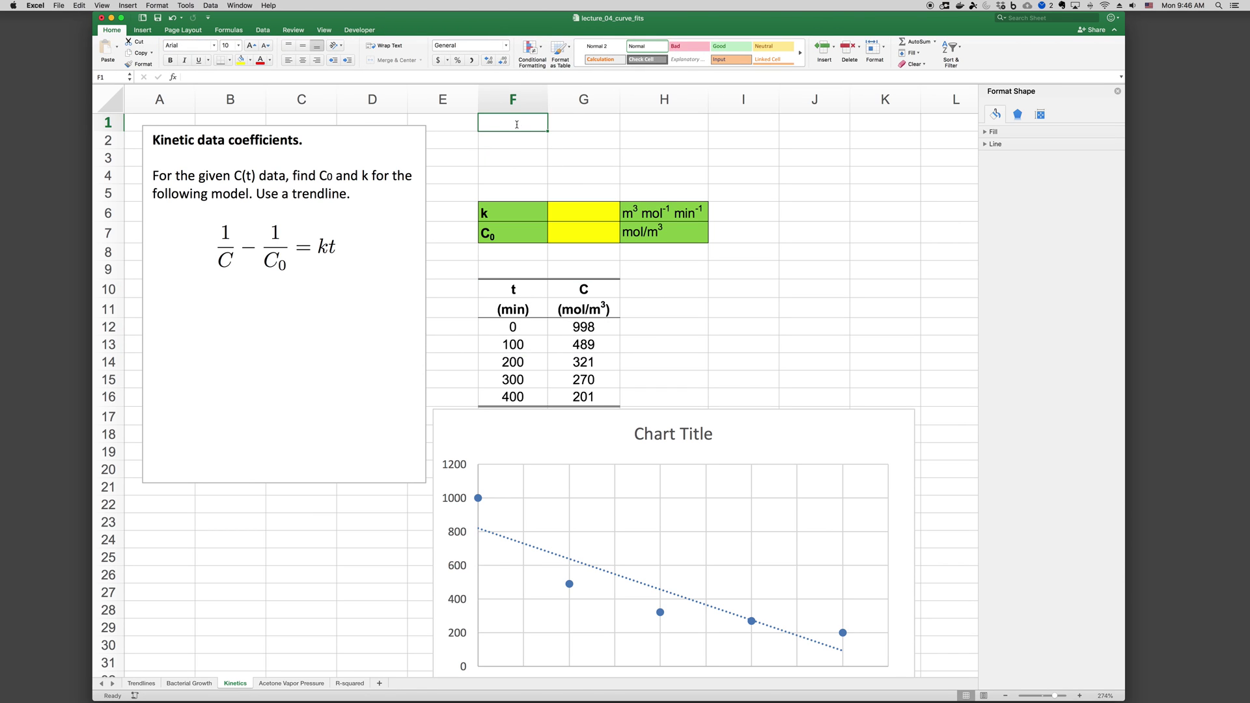
type("(1/C)")
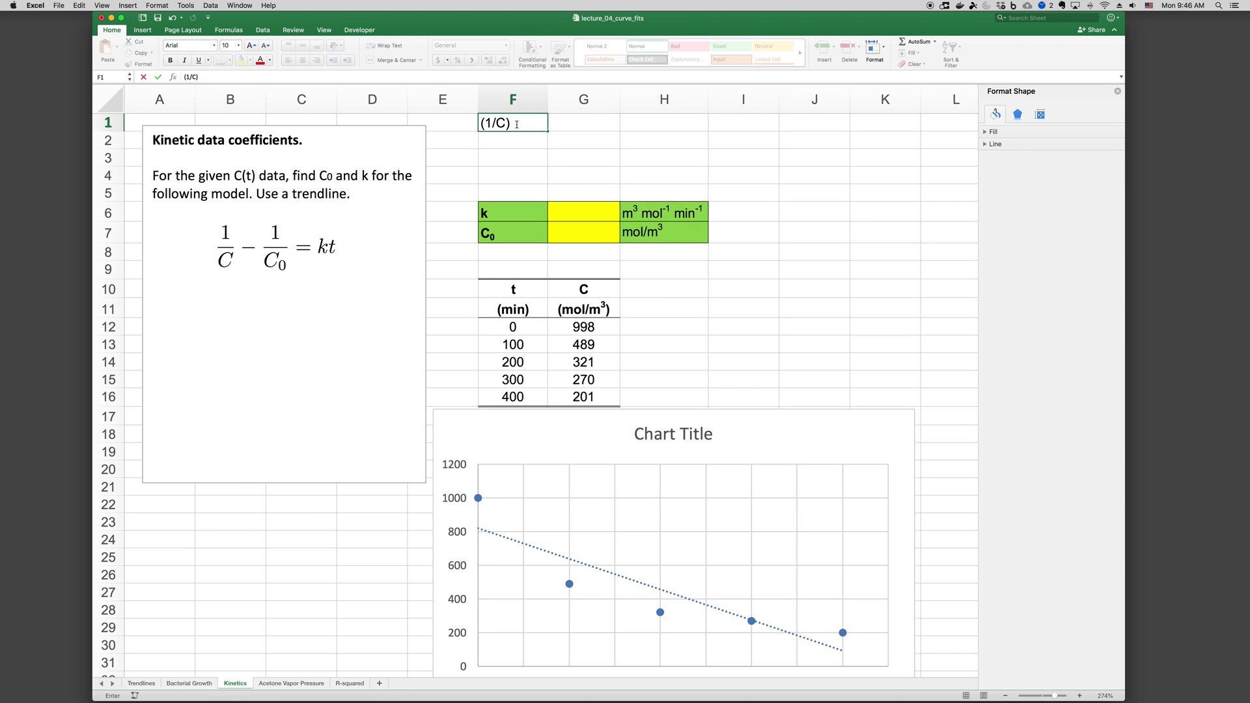
type(" - (1/C0) = kt")
key("Return")
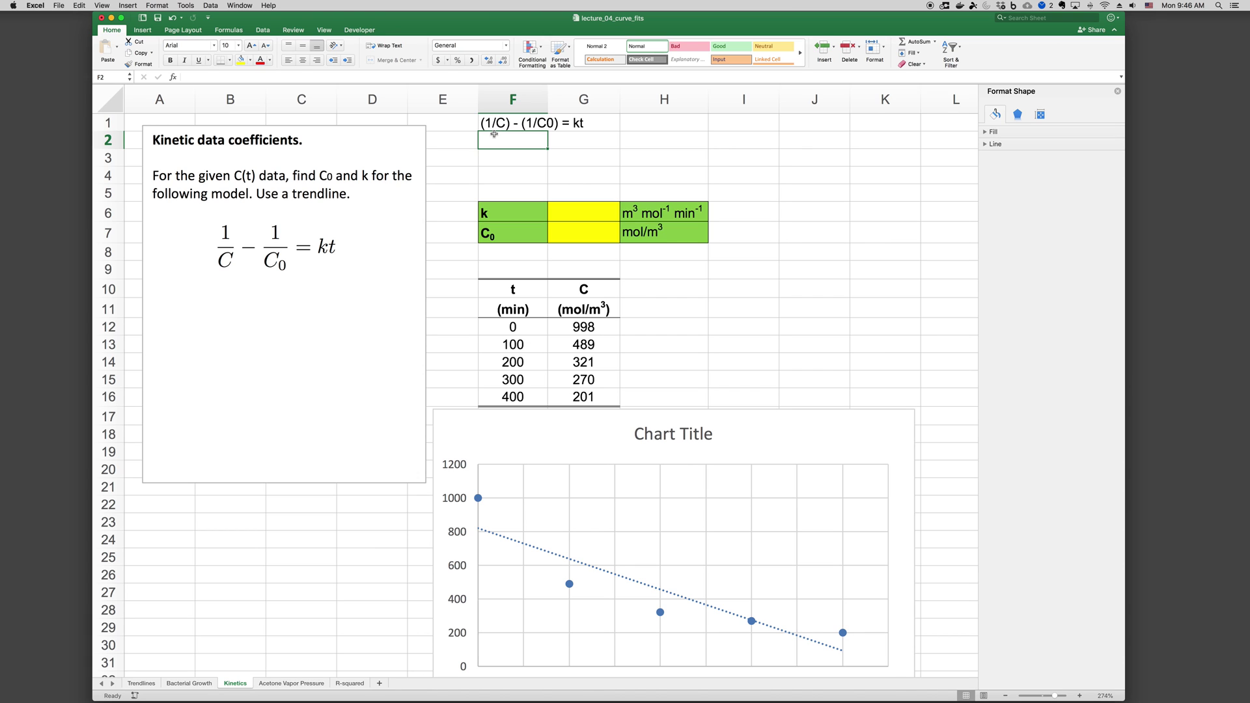
type("y")
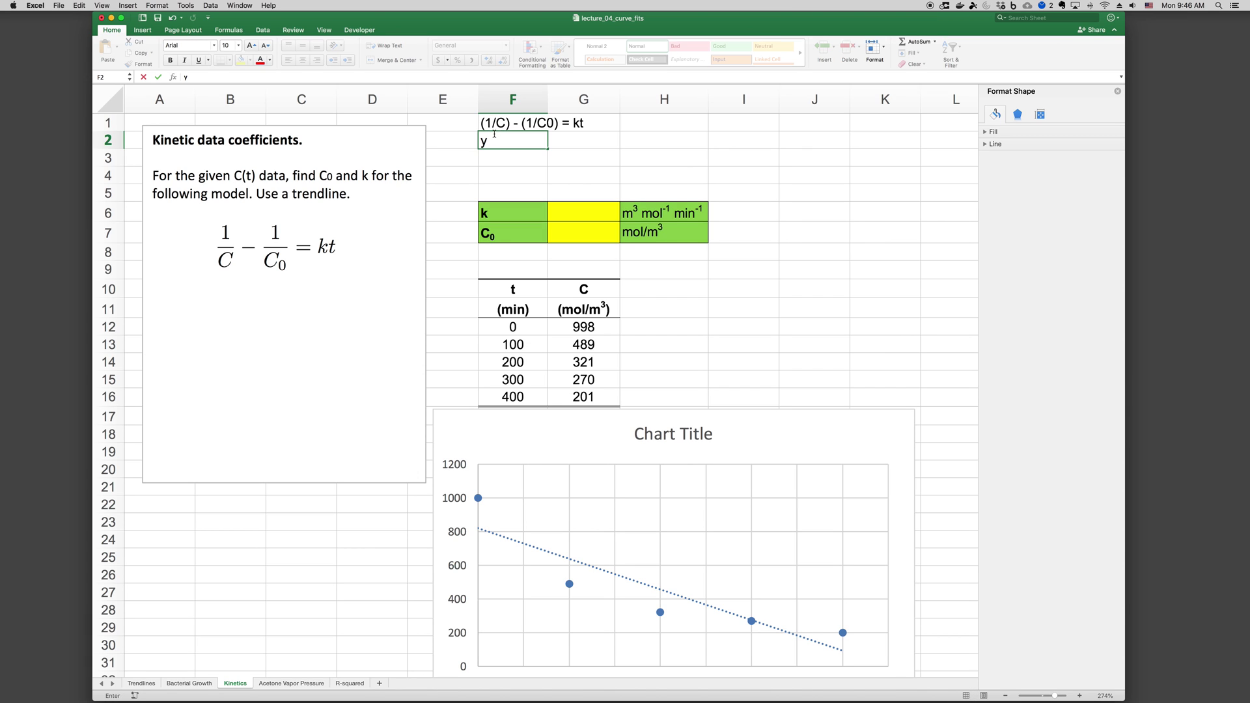
type(" =")
key("BackSpace")
type("- y0 = kt")
key("Return")
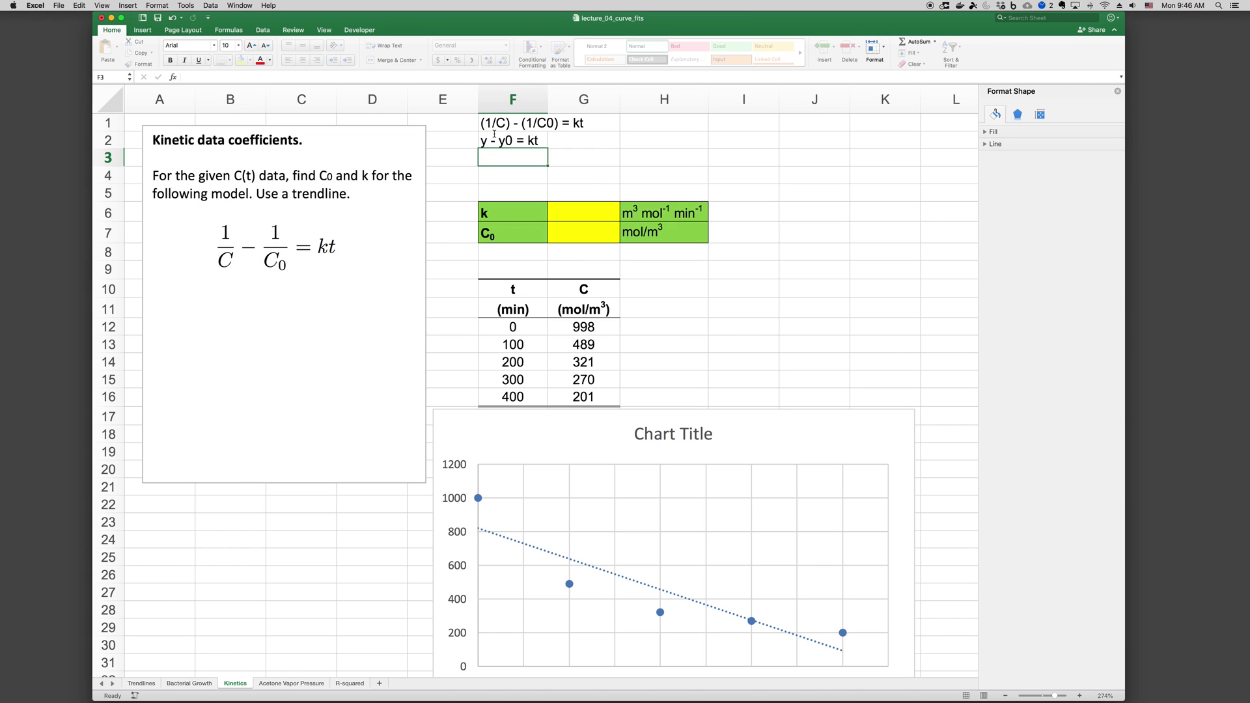
type("y = kt + y0")
key("Return")
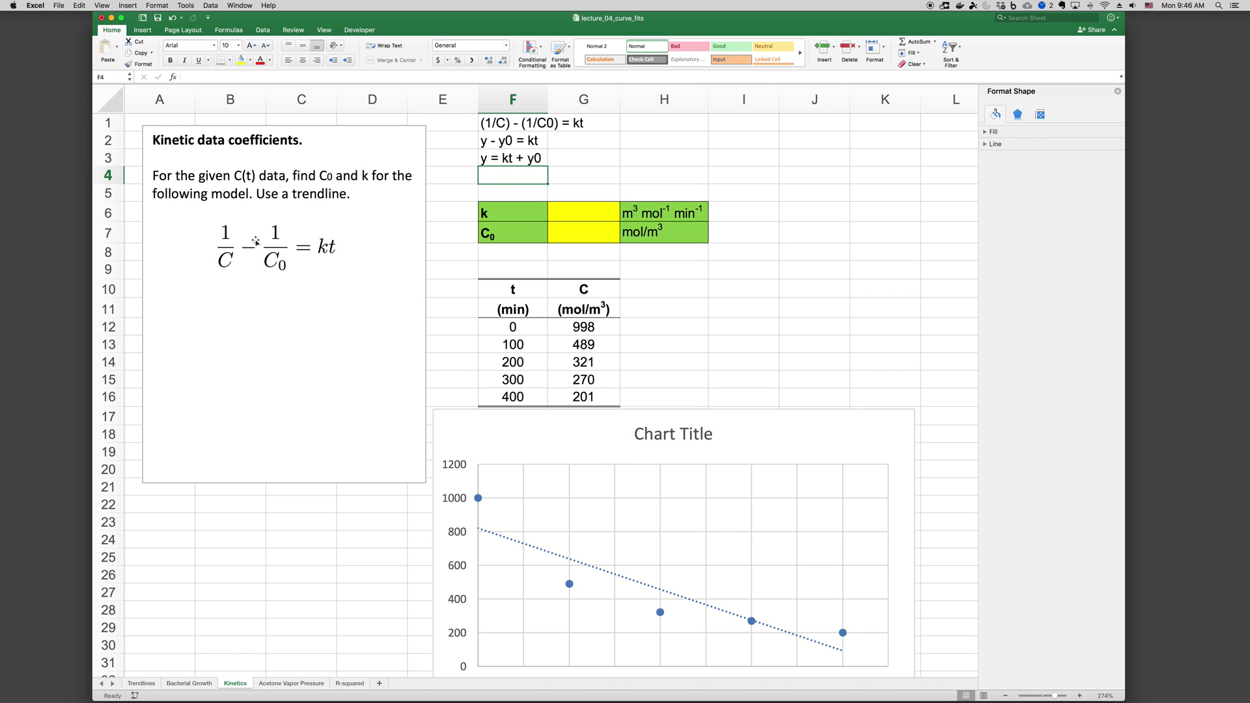
mouse_move(477, 498)
left_click_drag(502, 166, 636, 290)
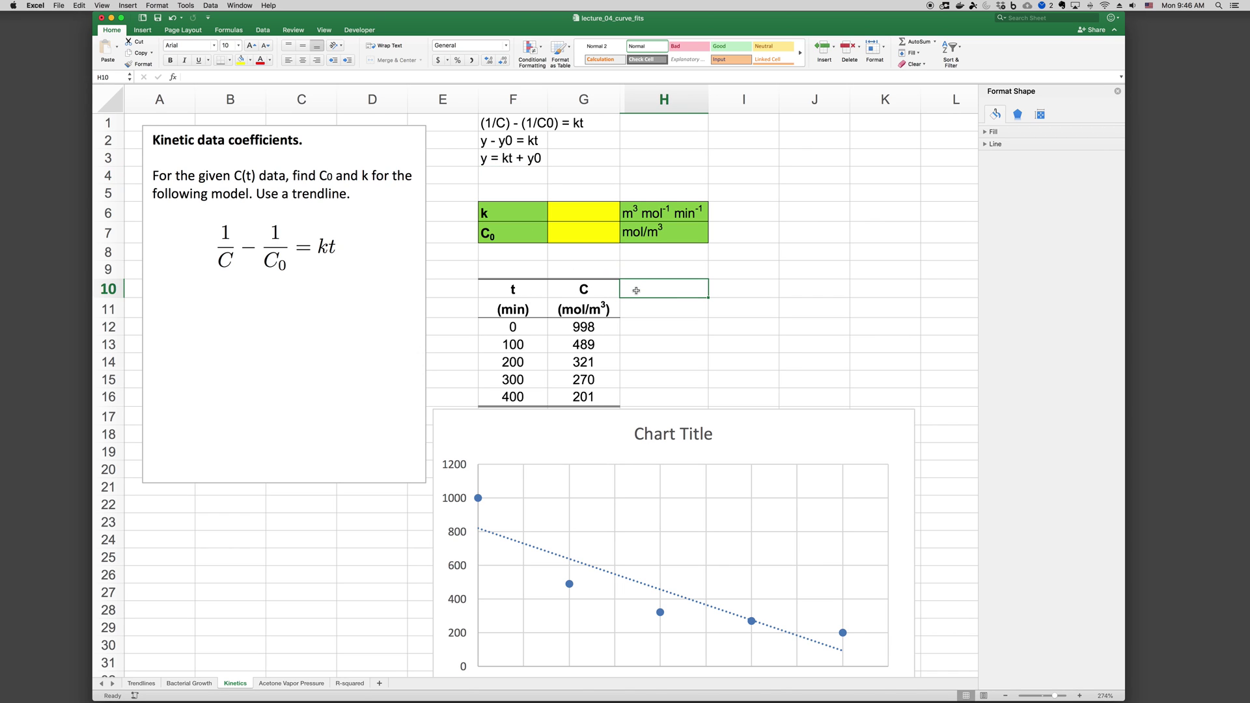
- Add a 'y = 1/C' header in H10 and fill =1/G12 down H12:H16
type("y = 1/C")
key("Return")
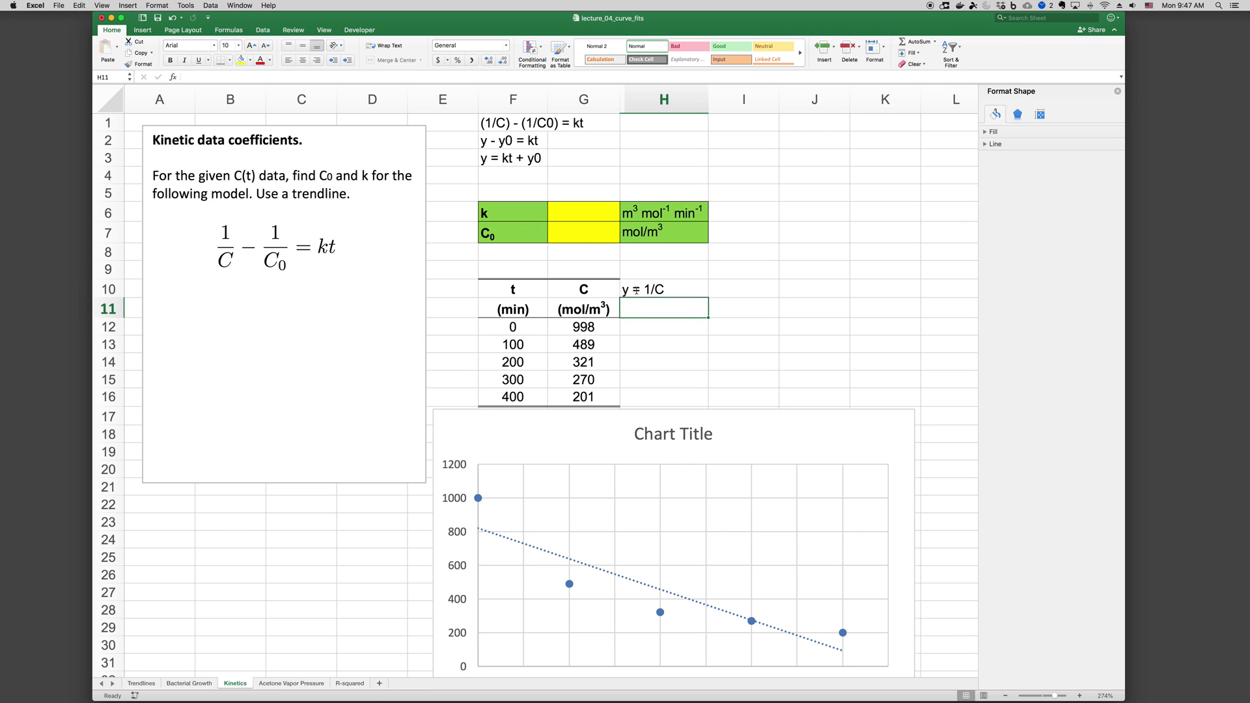
key("Return")
type("=1")
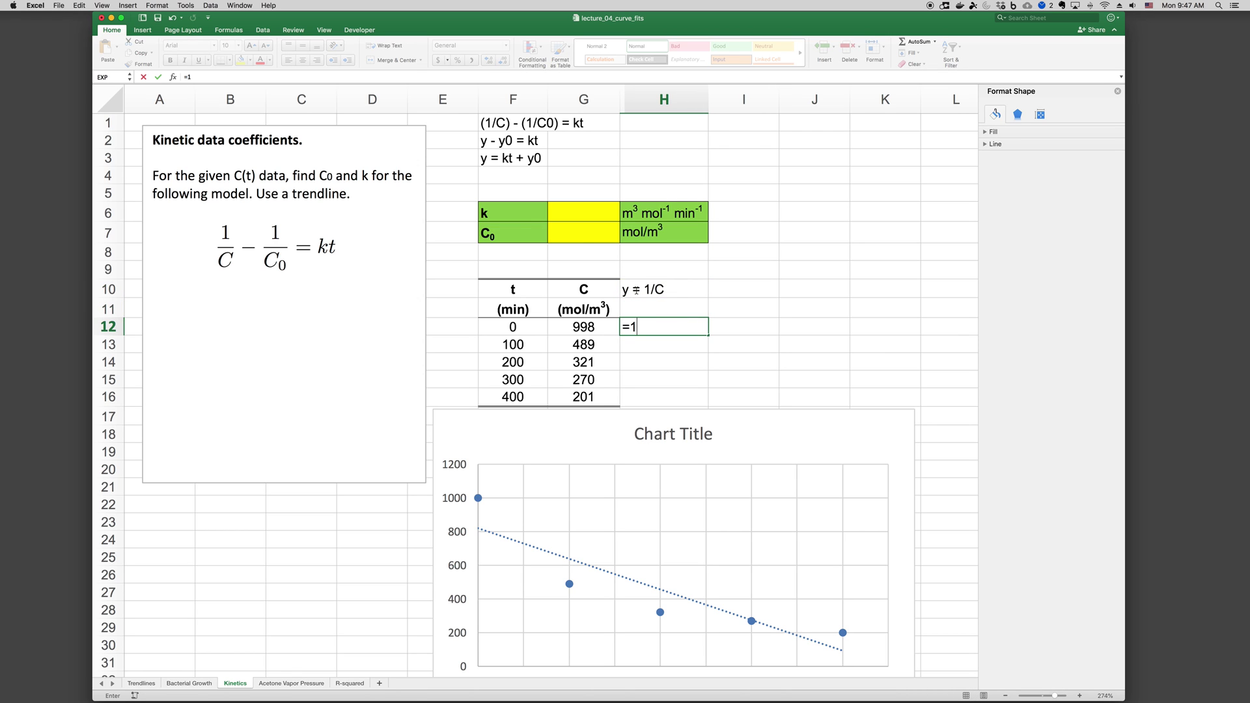
type("/")
left_click(583, 326)
key("Return")
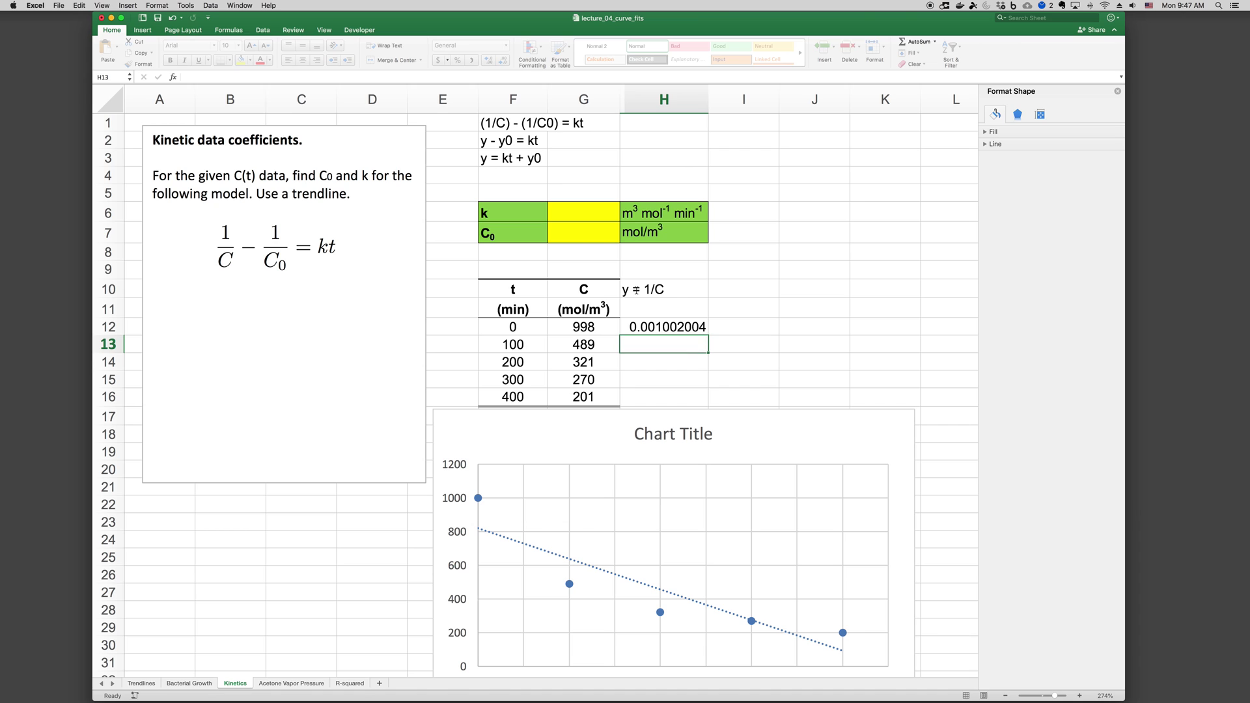
left_click(700, 327)
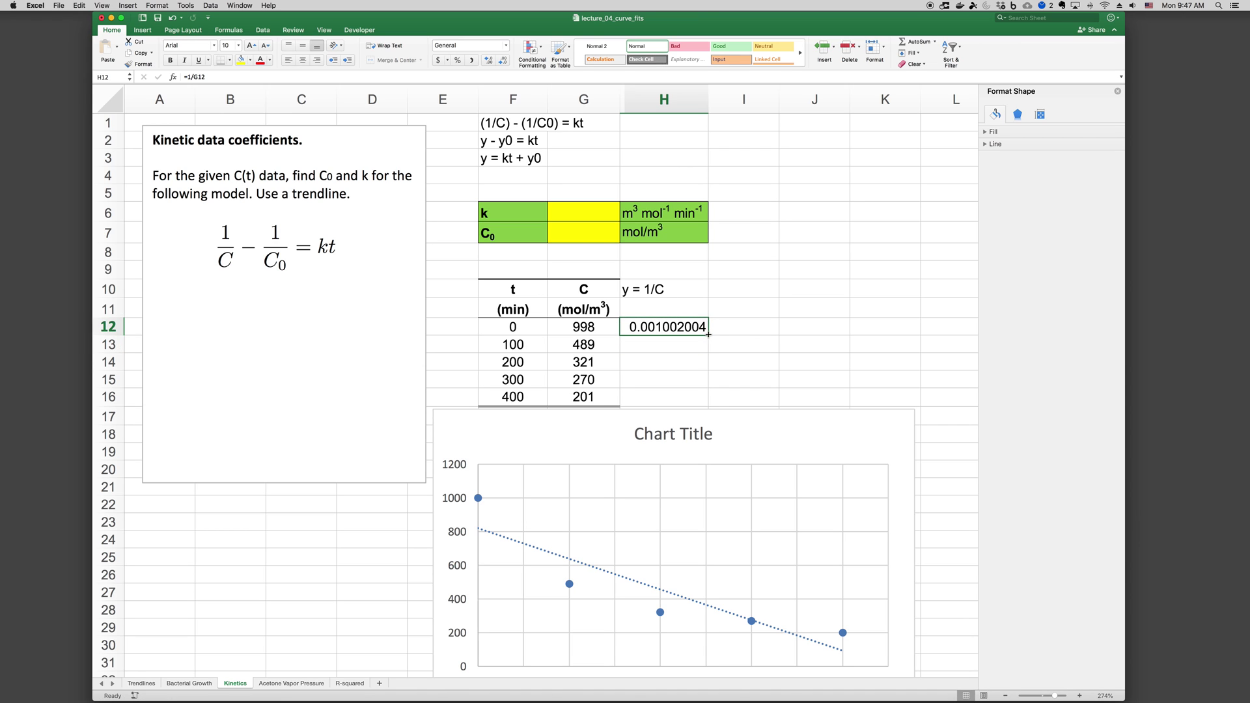
left_click_drag(708, 334, 708, 400)
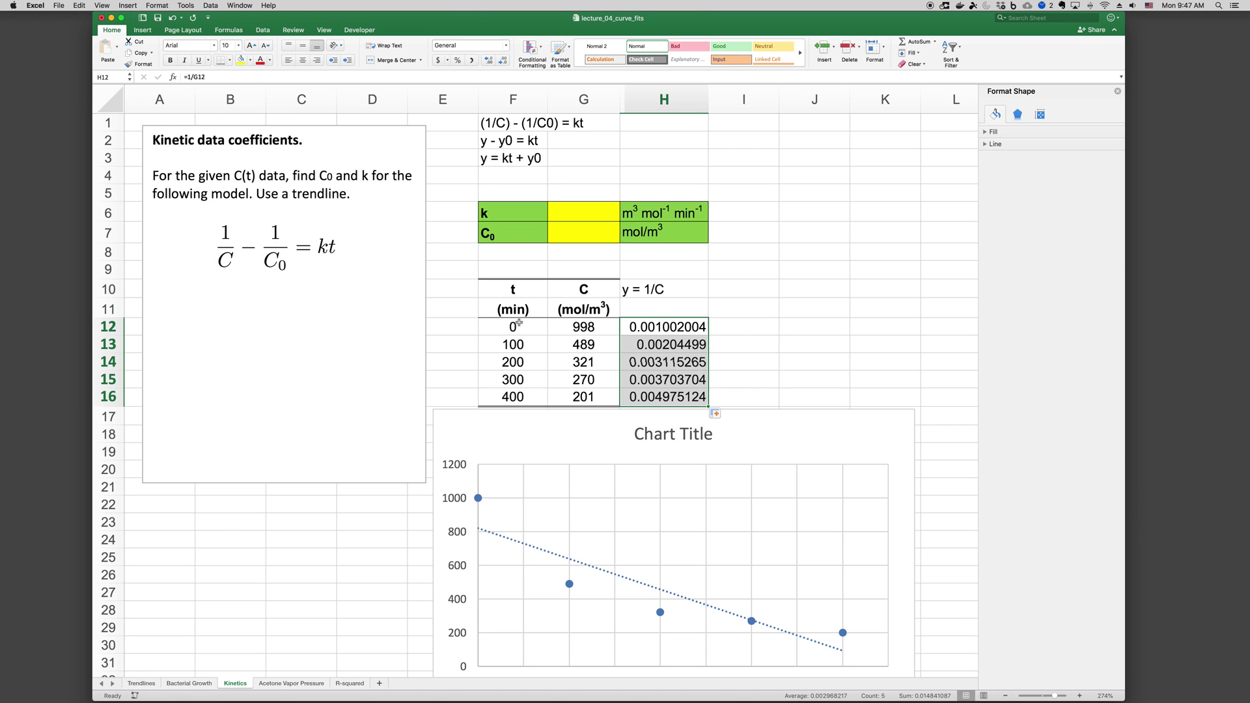
- Select the time values F12:F16 together with the 1/C values H12:H16
left_click_drag(518, 323, 516, 394)
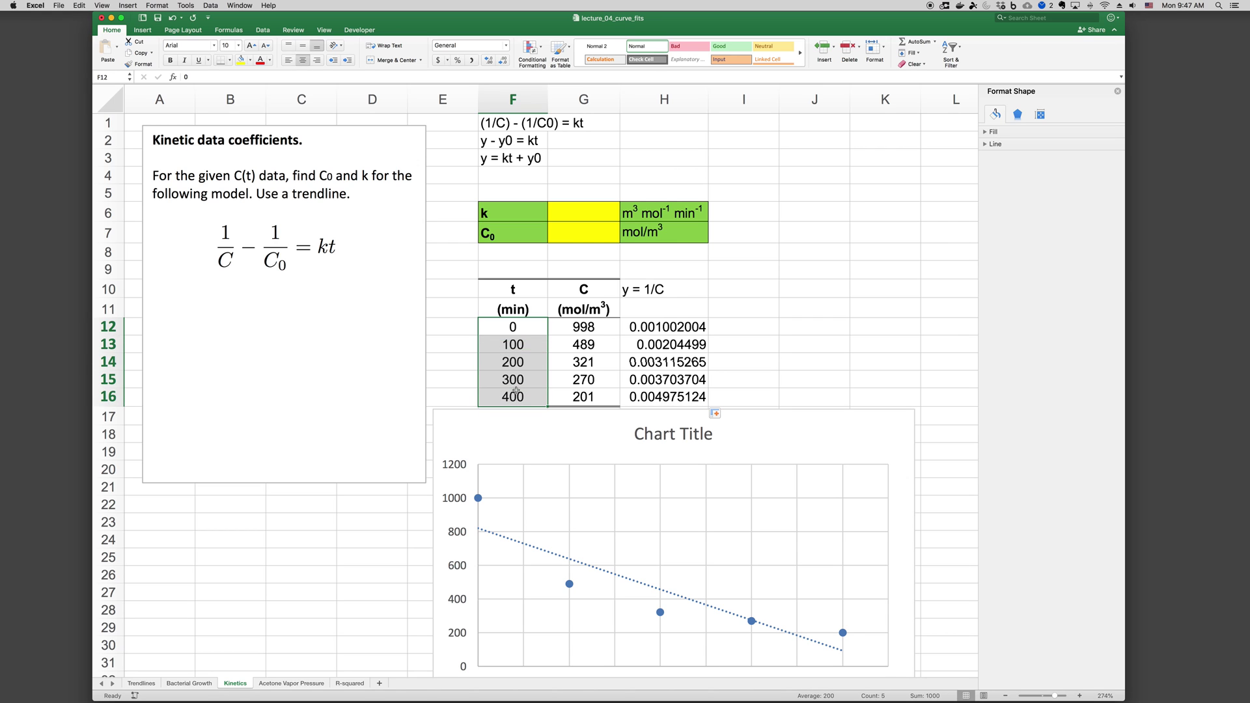
left_click_drag(650, 327, 651, 397)
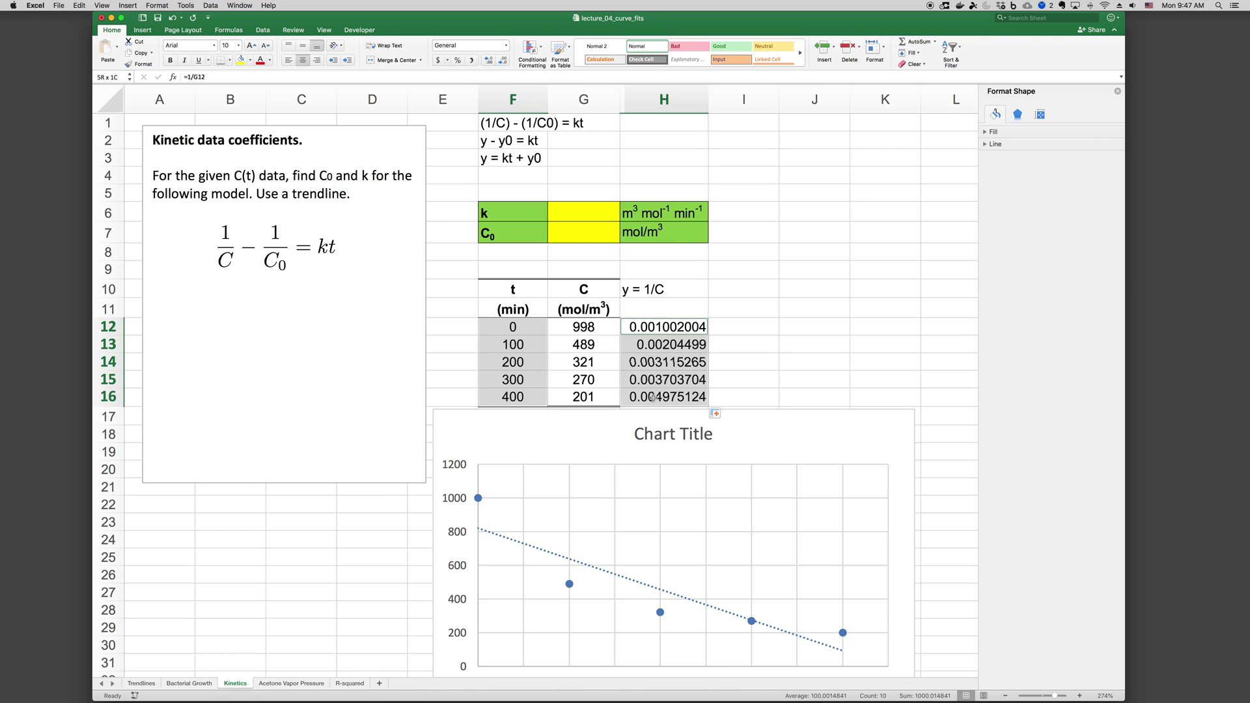
left_click(141, 30)
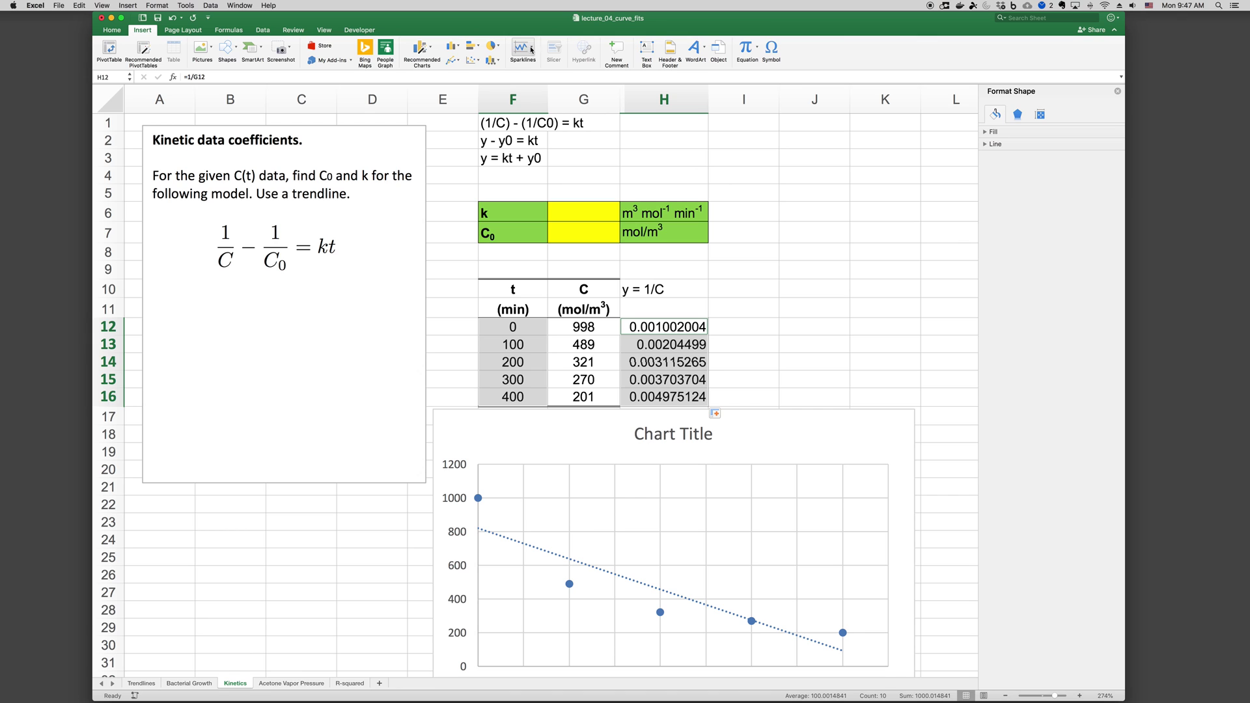
- Insert a scatter chart of 1/C against t and delete the old concentration chart
left_click(454, 60)
left_click(490, 98)
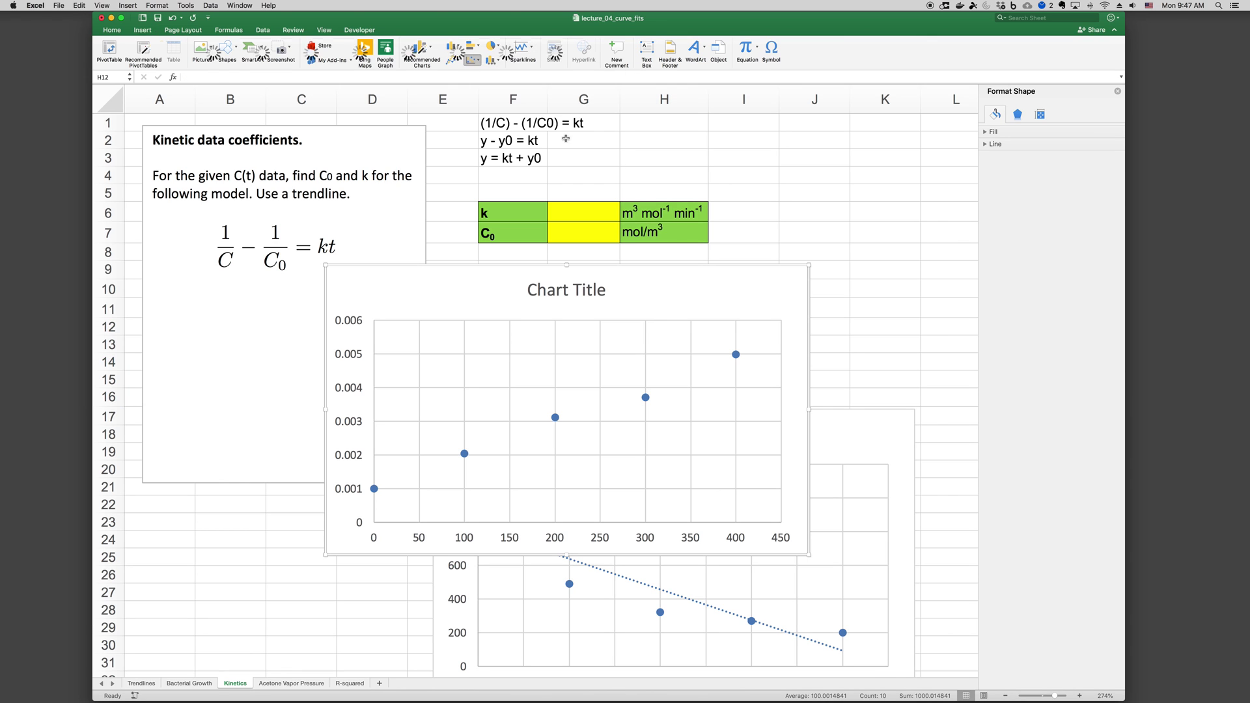
left_click(877, 420)
key("Delete")
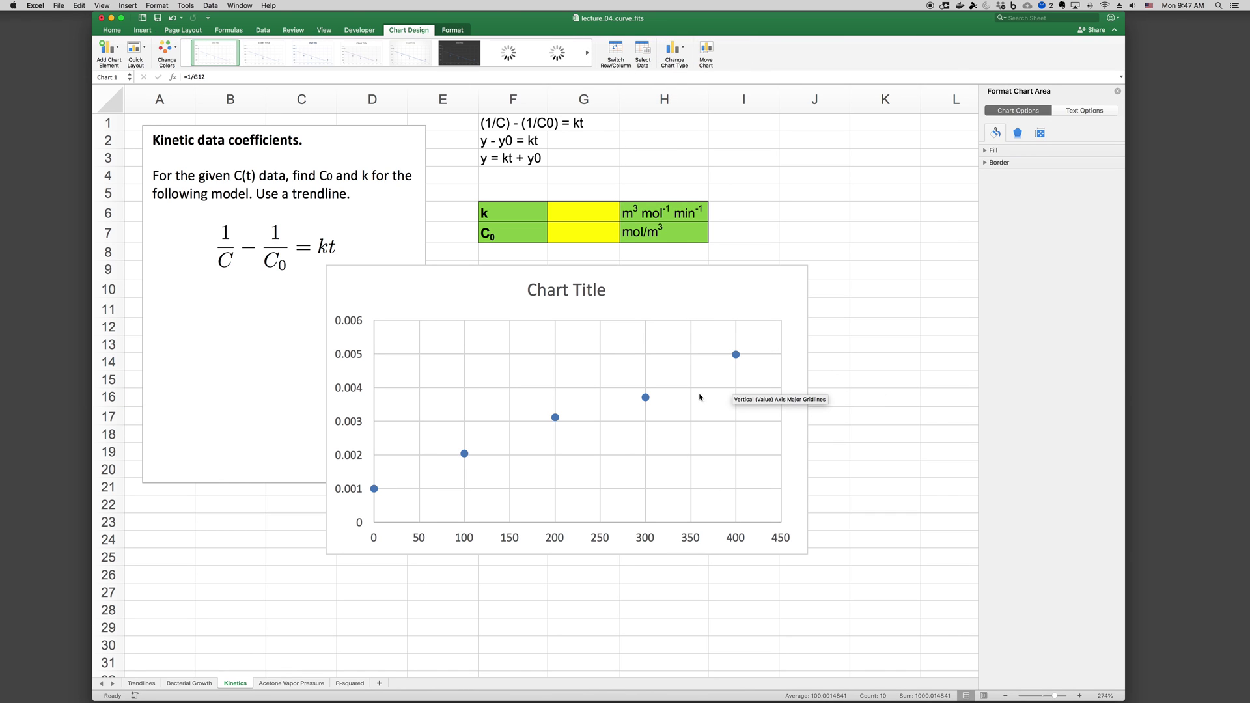
- Add a linear trendline to the 1/C points and display its equation
right_click(645, 398)
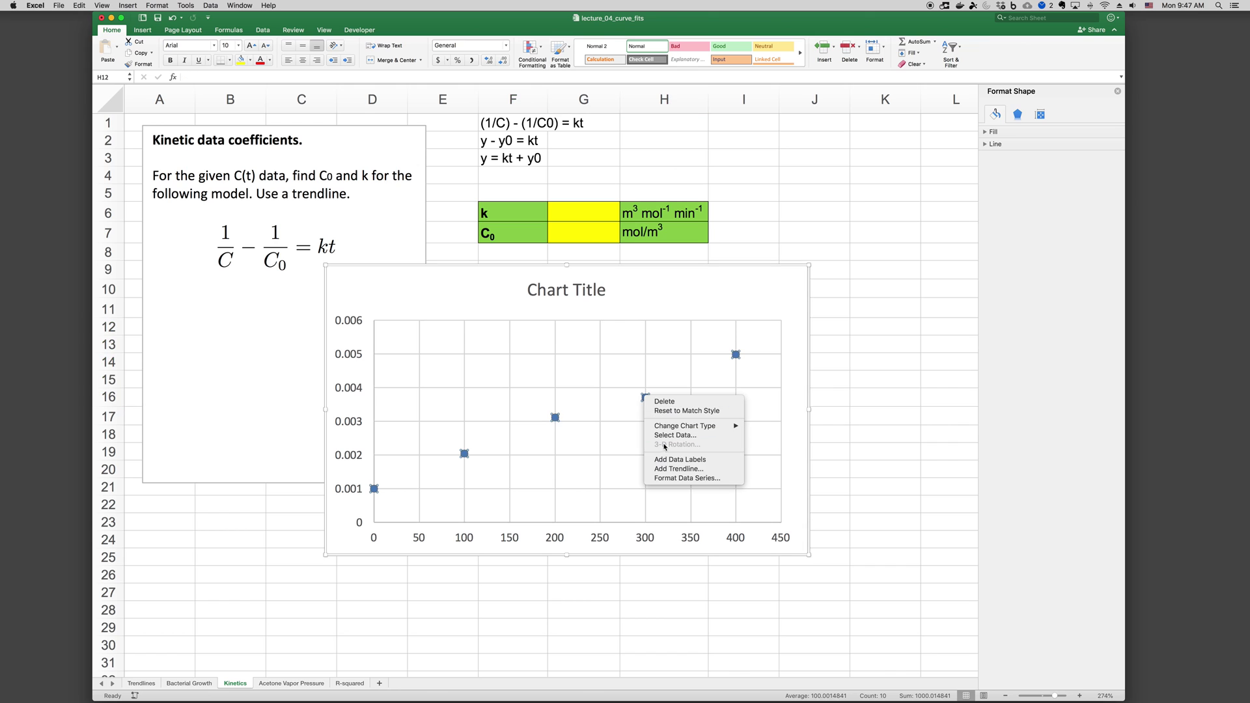
left_click(678, 469)
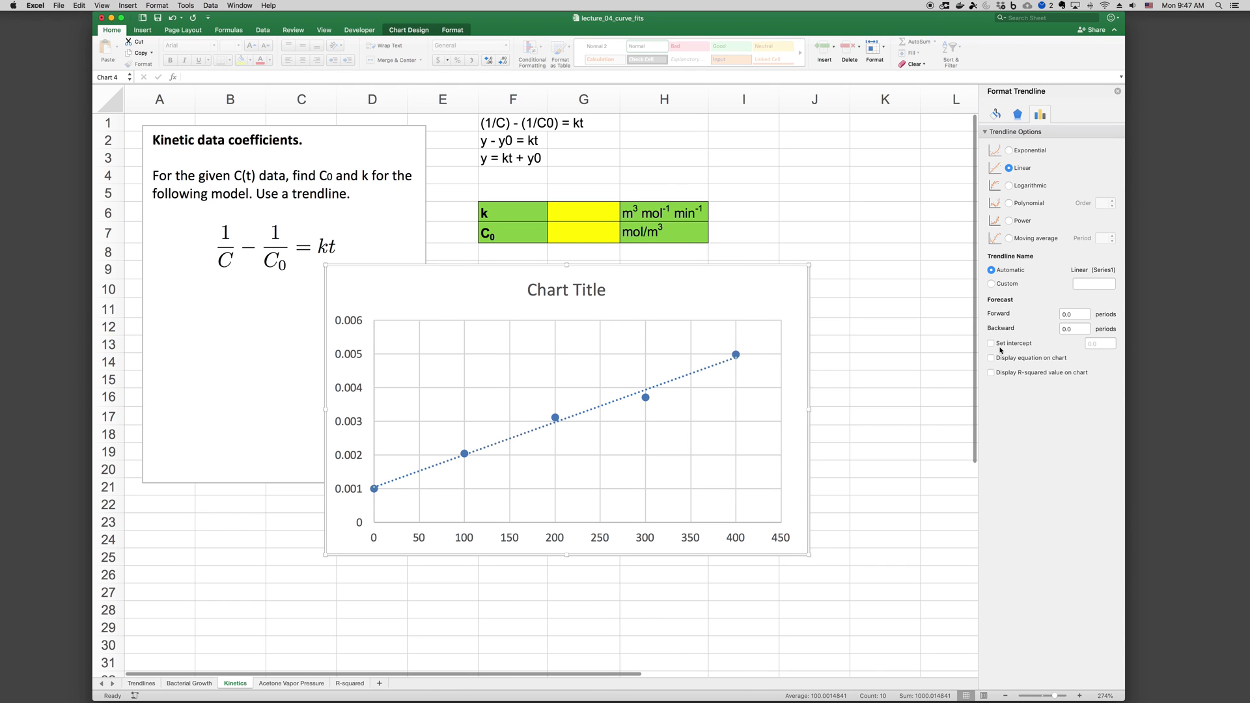
left_click(1003, 360)
- Format the trendline equation label in Scientific number format
left_click(687, 354)
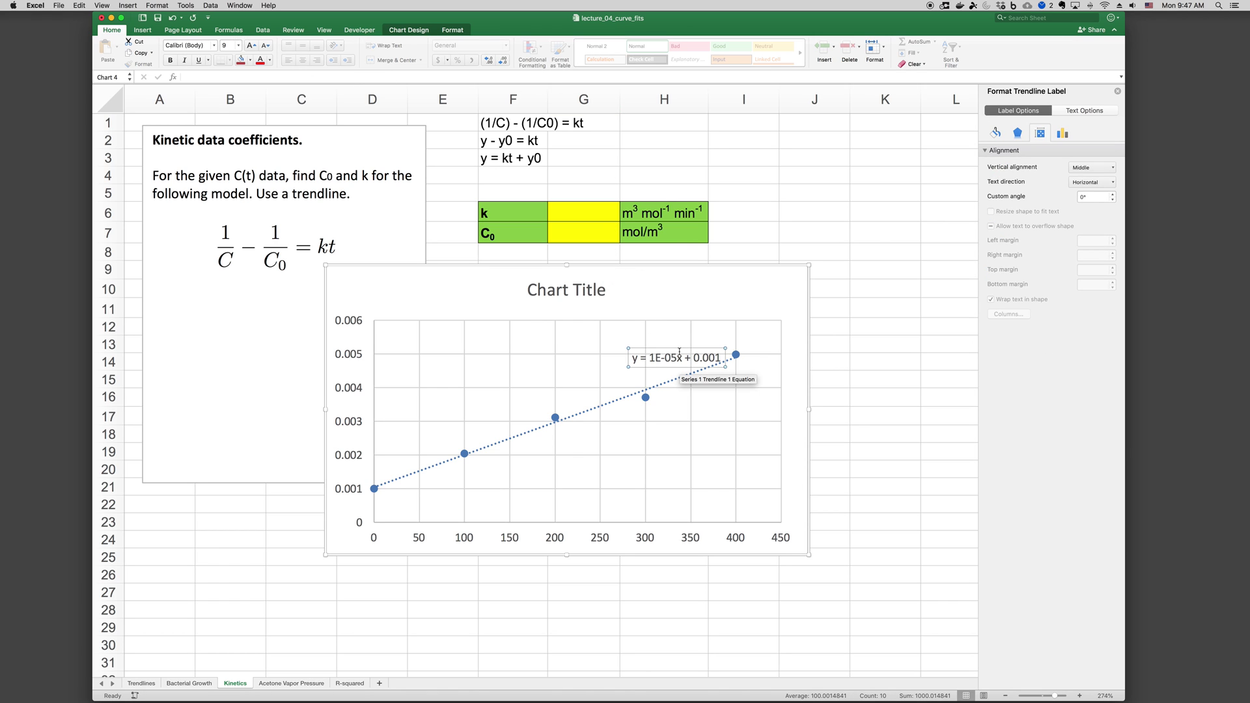
right_click(679, 348)
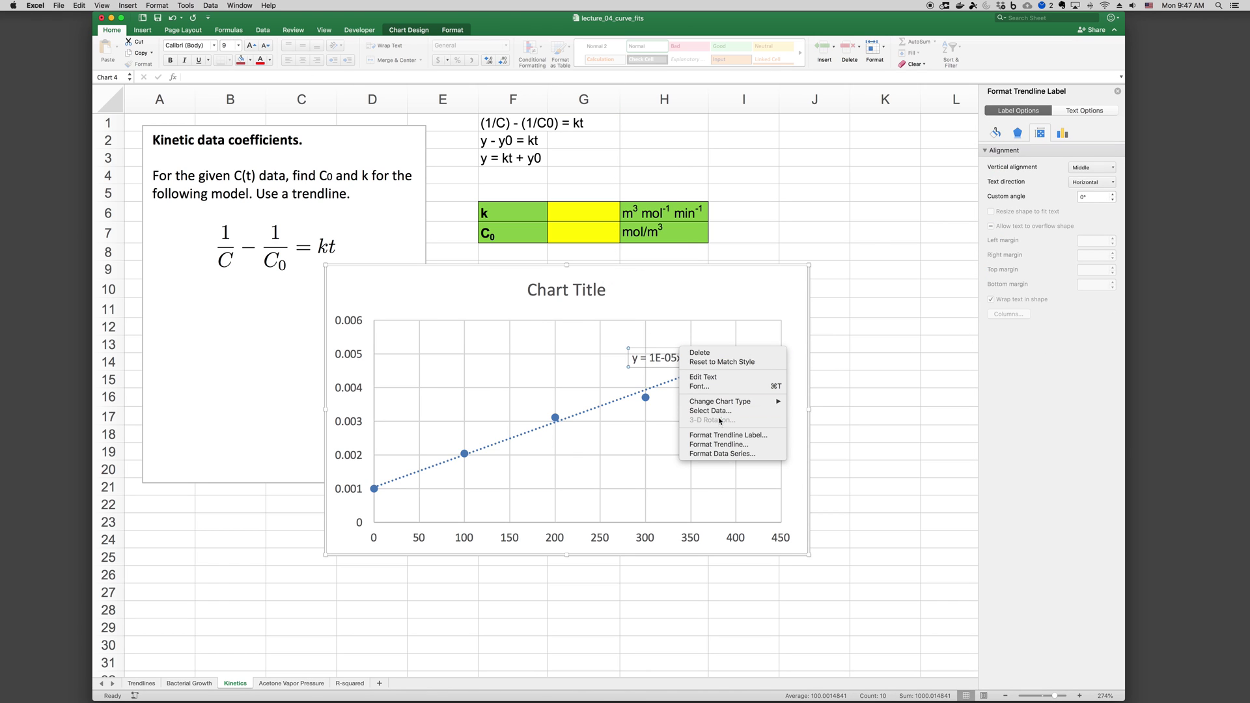
left_click(738, 438)
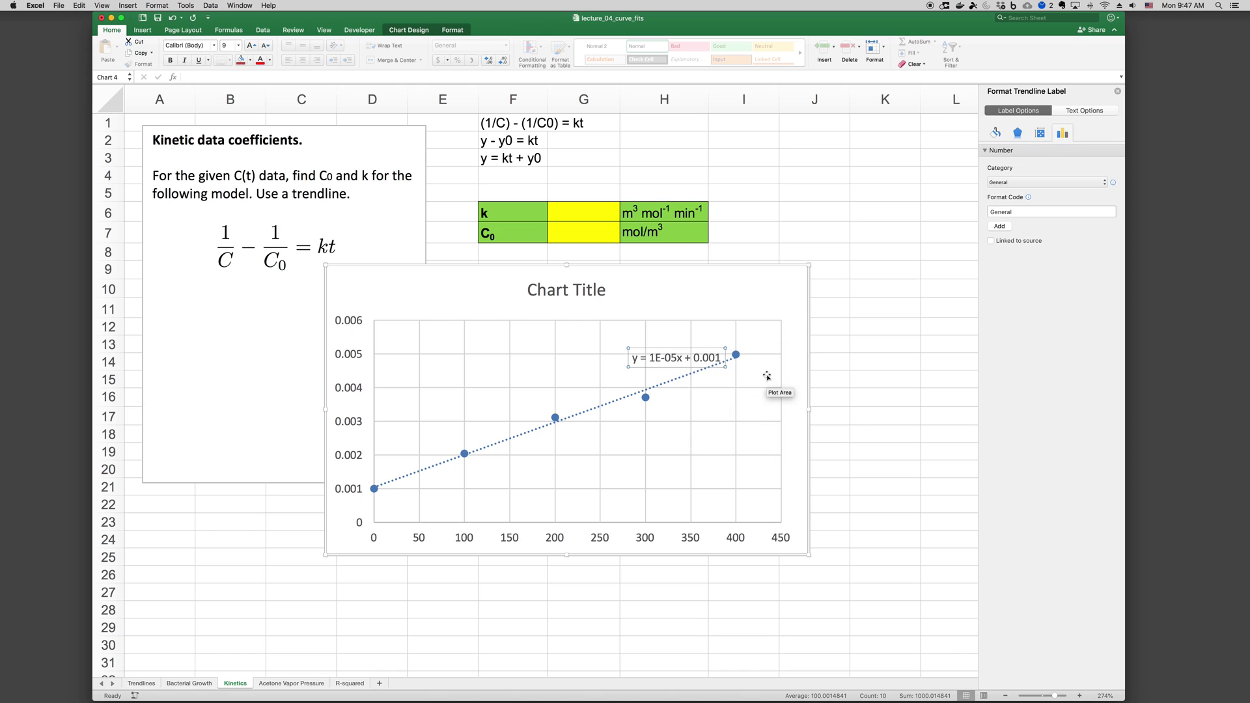
left_click(1032, 183)
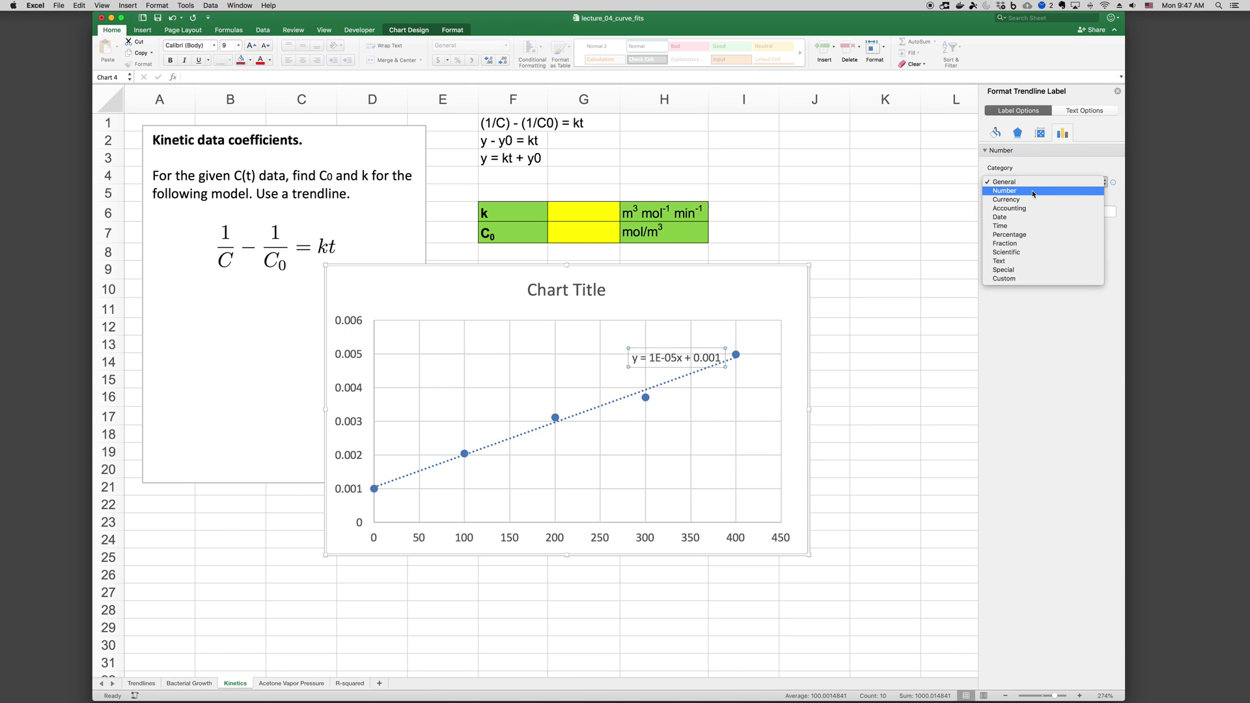
left_click(1034, 252)
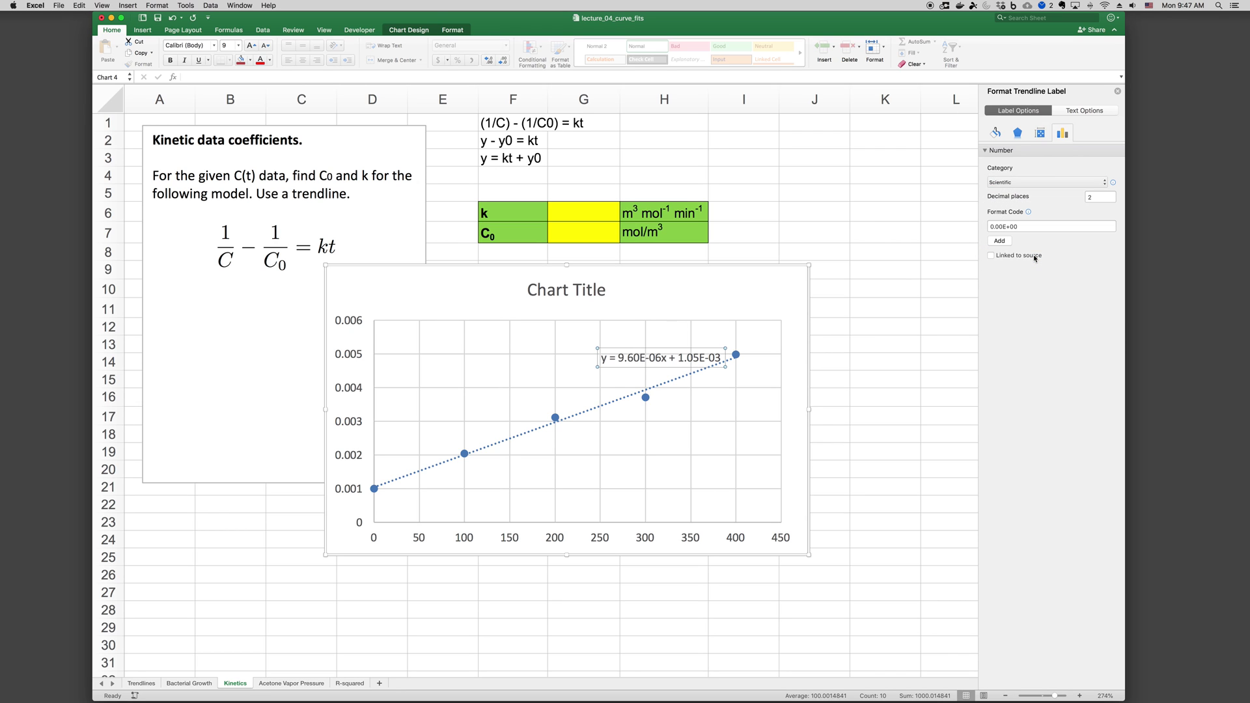
left_click(813, 269)
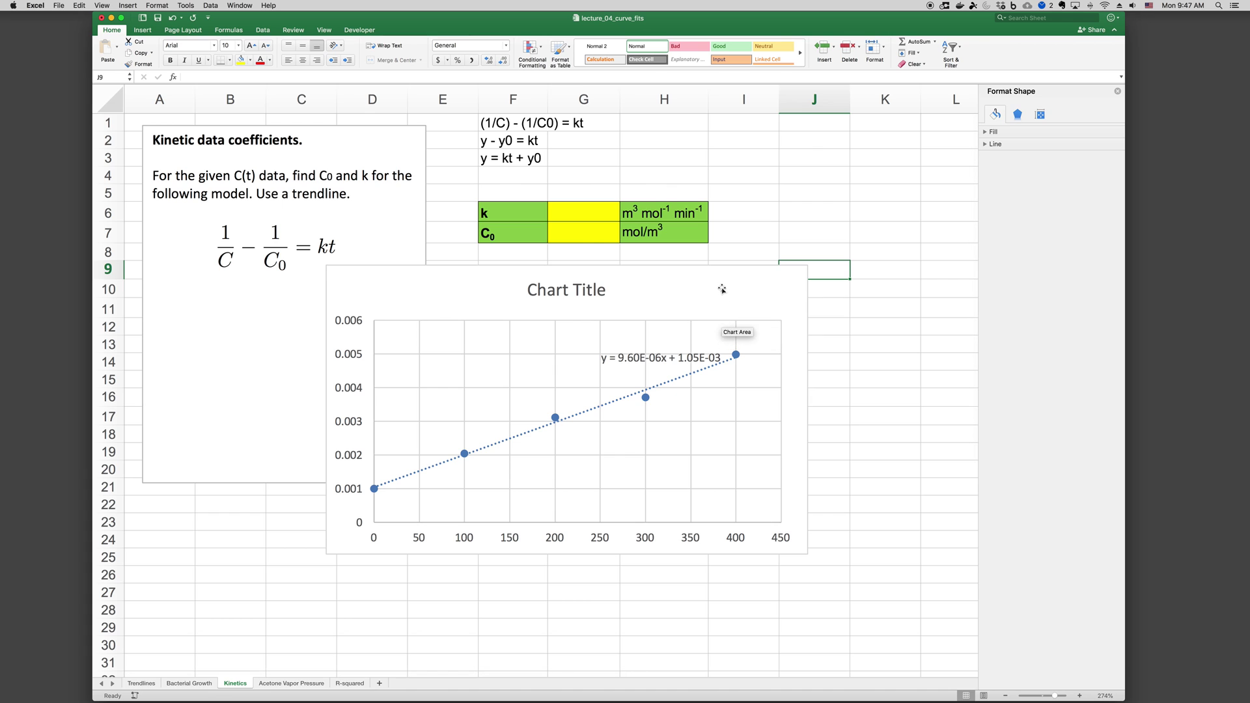
- Move the chart down and enter k = 9.60E-06 in G6
left_click_drag(721, 289, 755, 407)
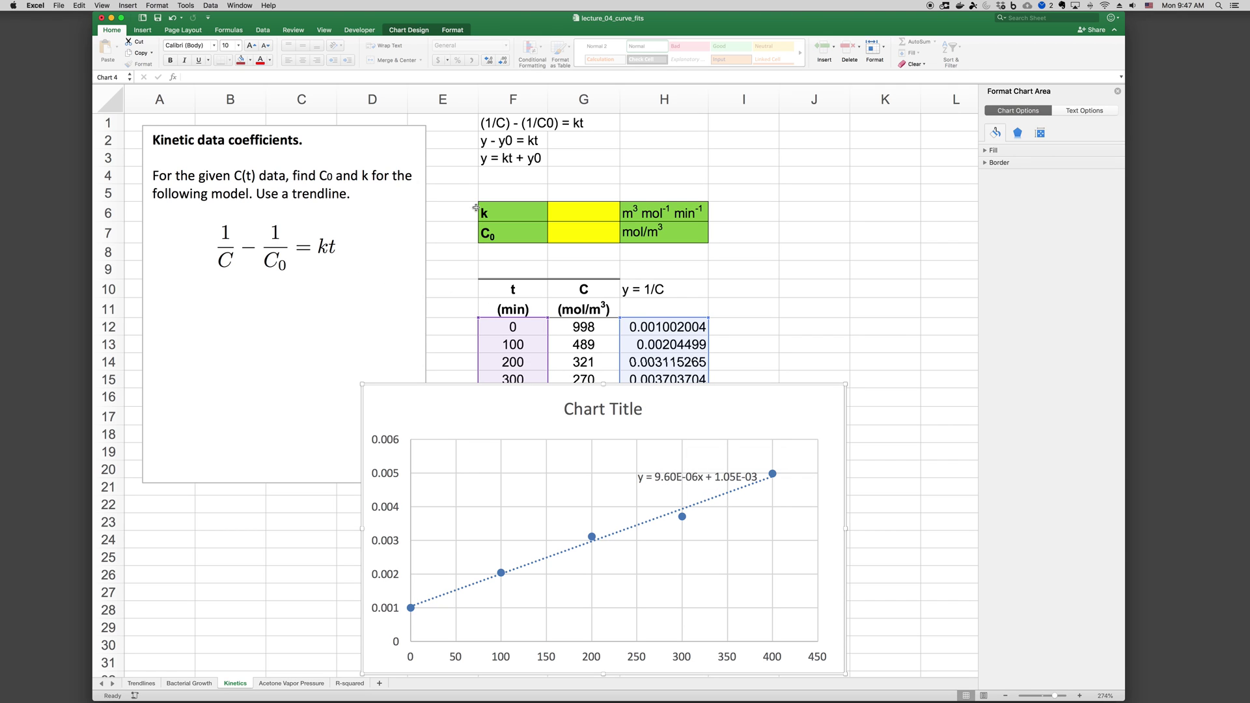
left_click(557, 210)
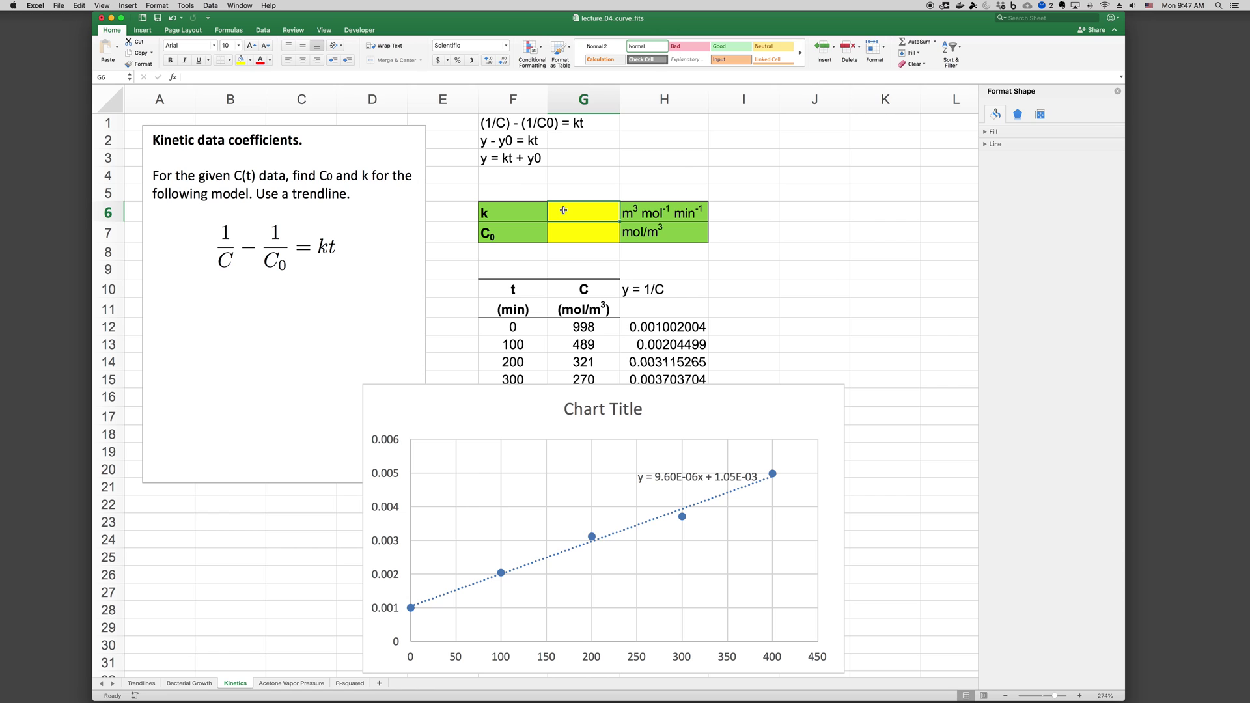
type("9.60E-06")
key("Return")
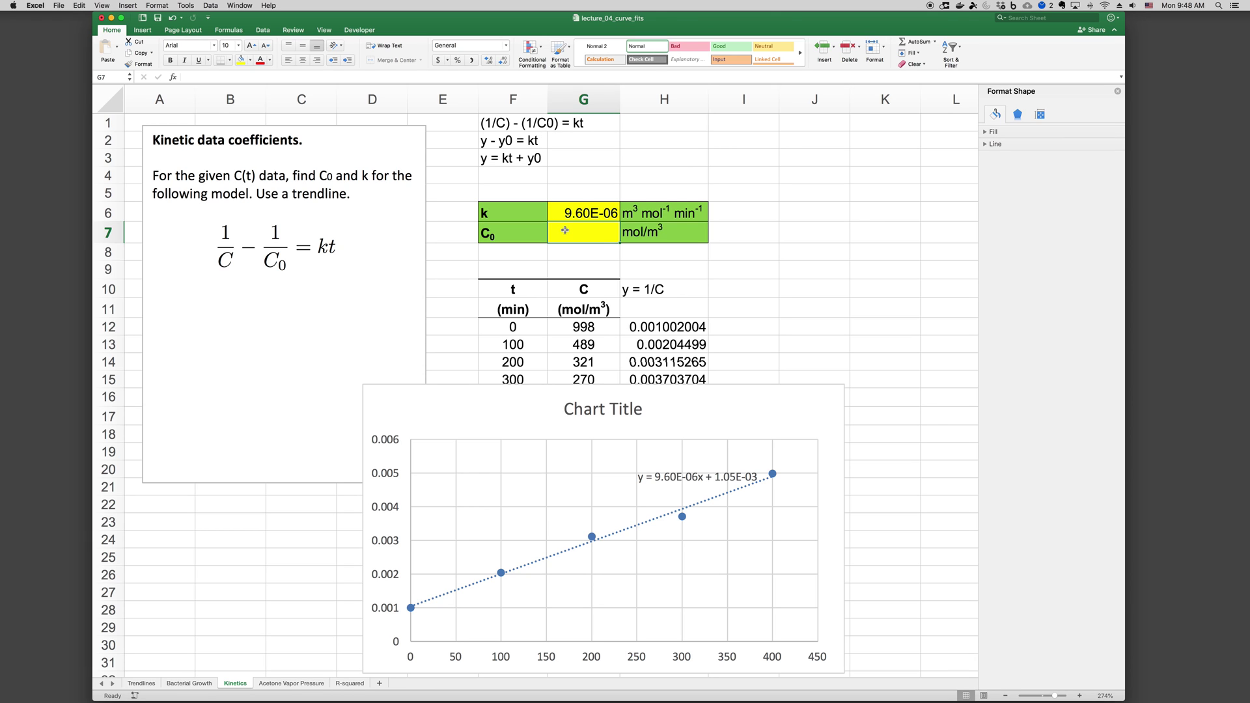
- Enter =1/1.05e-3 in G7 for C0 and drag the chart lower to reveal row 16
type("=1/")
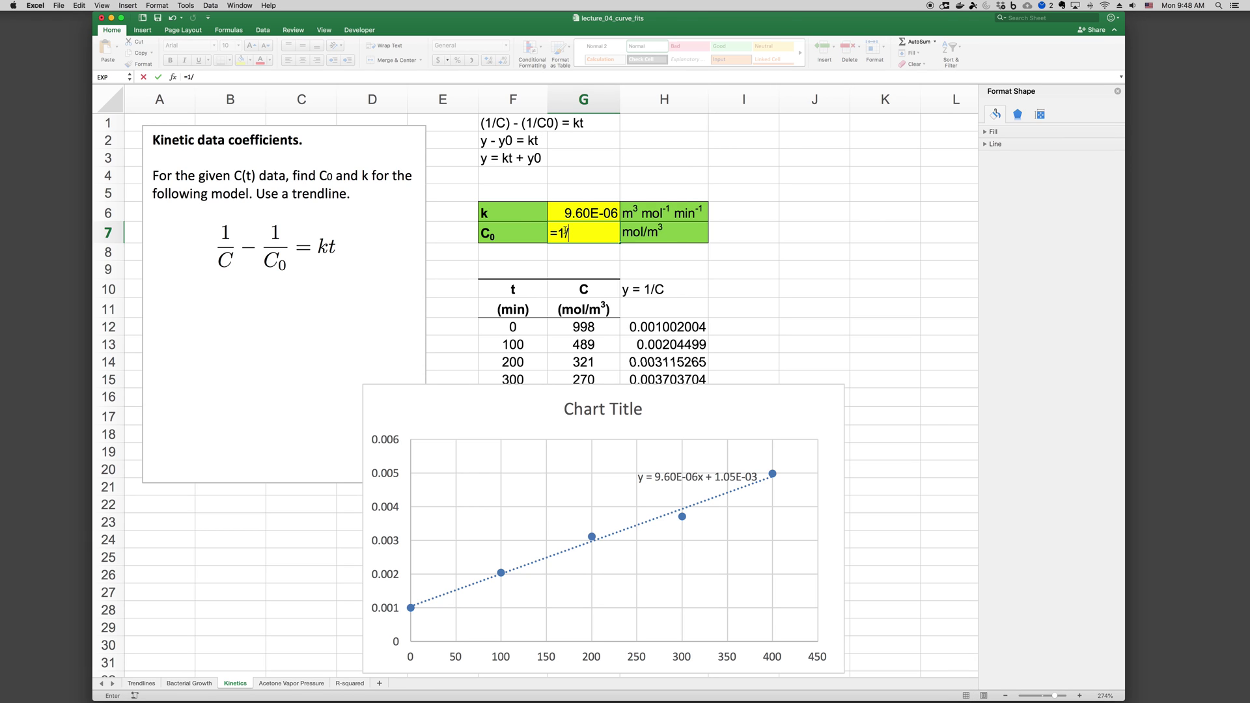
type("1.05e-3")
key("Return")
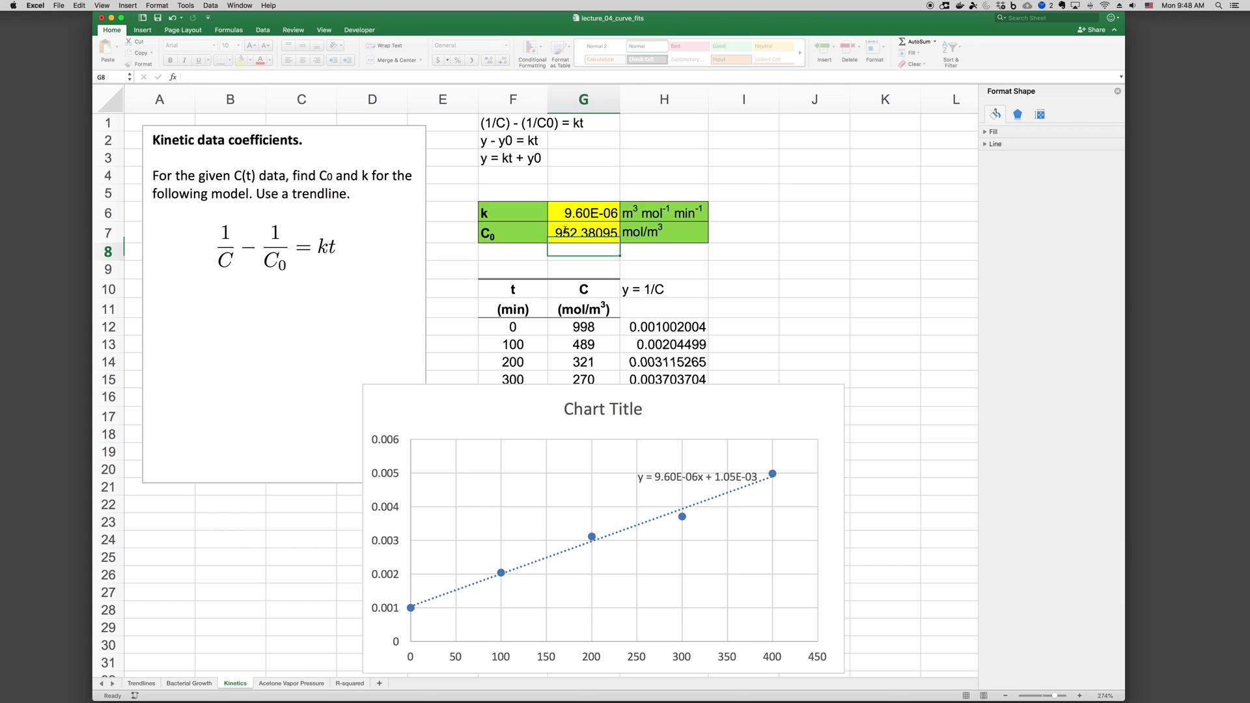
left_click(573, 234)
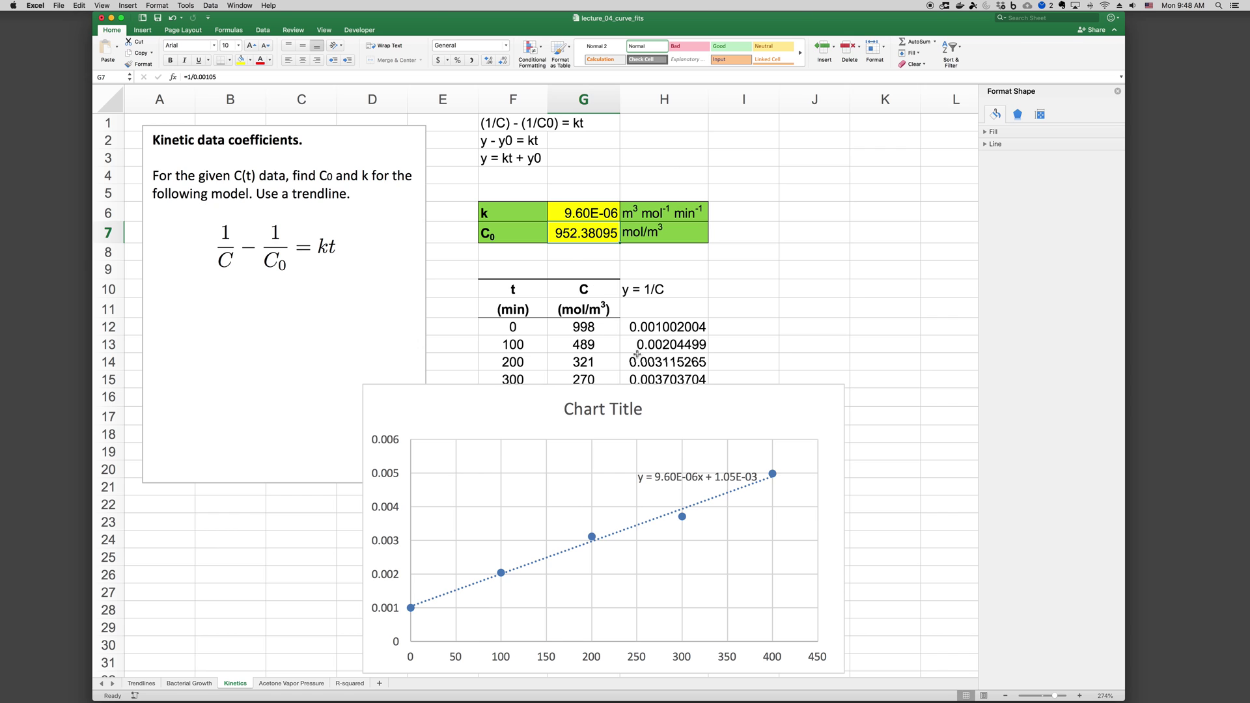
left_click(680, 394)
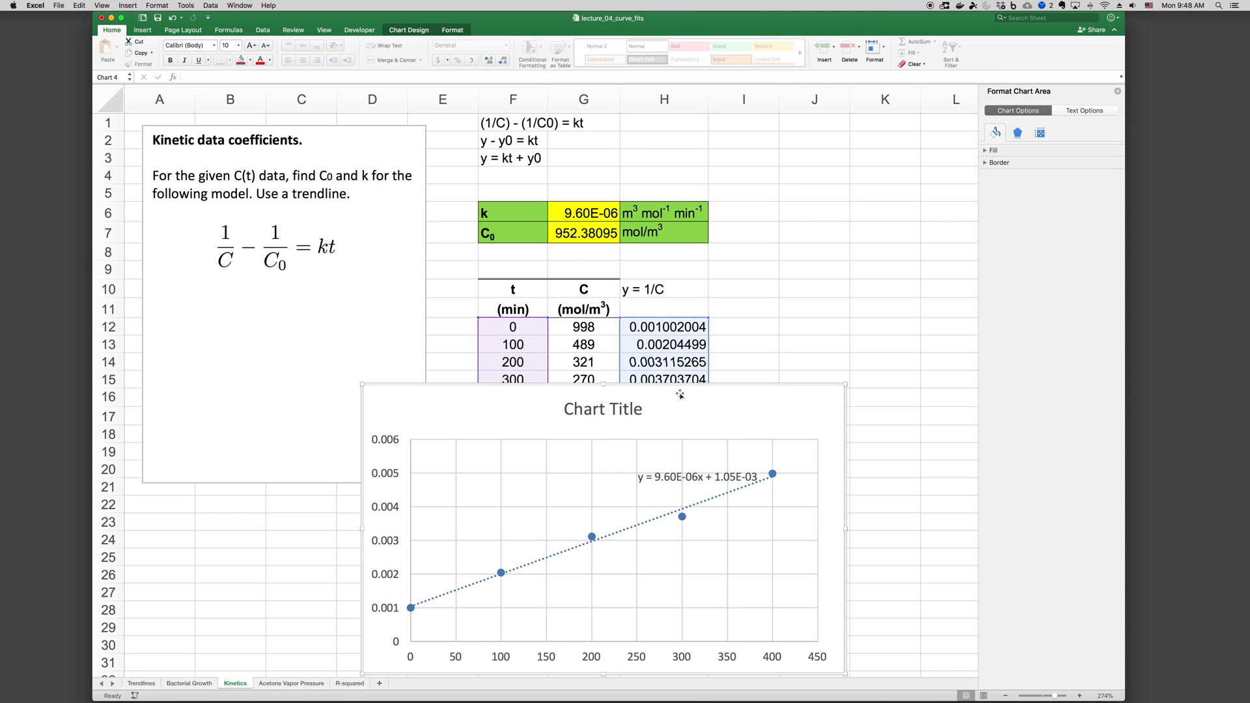
left_click_drag(680, 393, 612, 521)
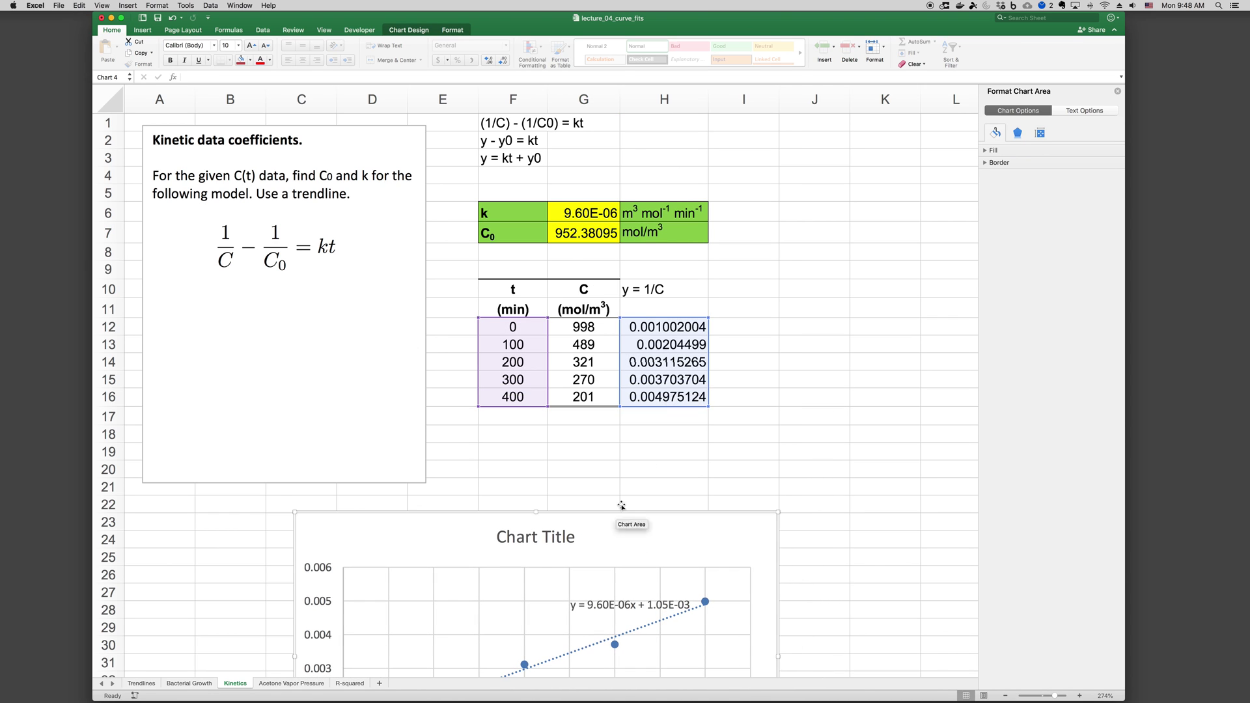
- Note C = 1/(kt + 1/C0) in F4 and add a Cmodel header in I10
left_click(743, 289)
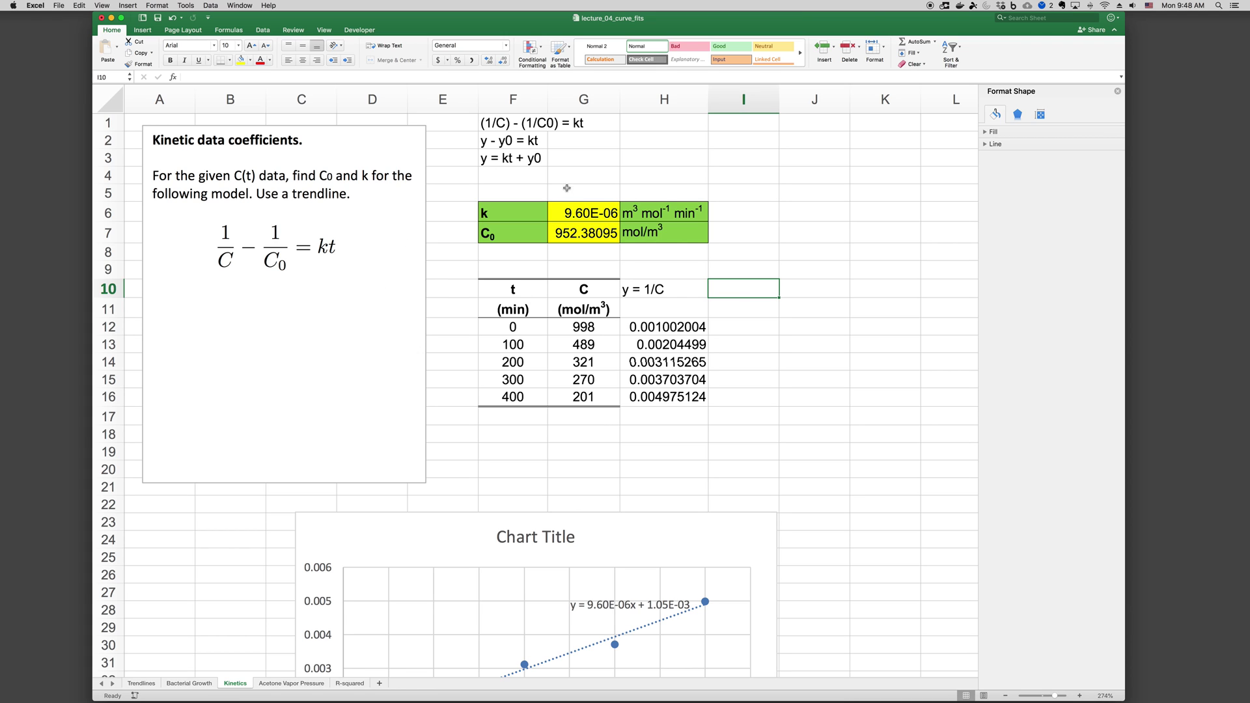
left_click(516, 176)
type("C = 1/(k")
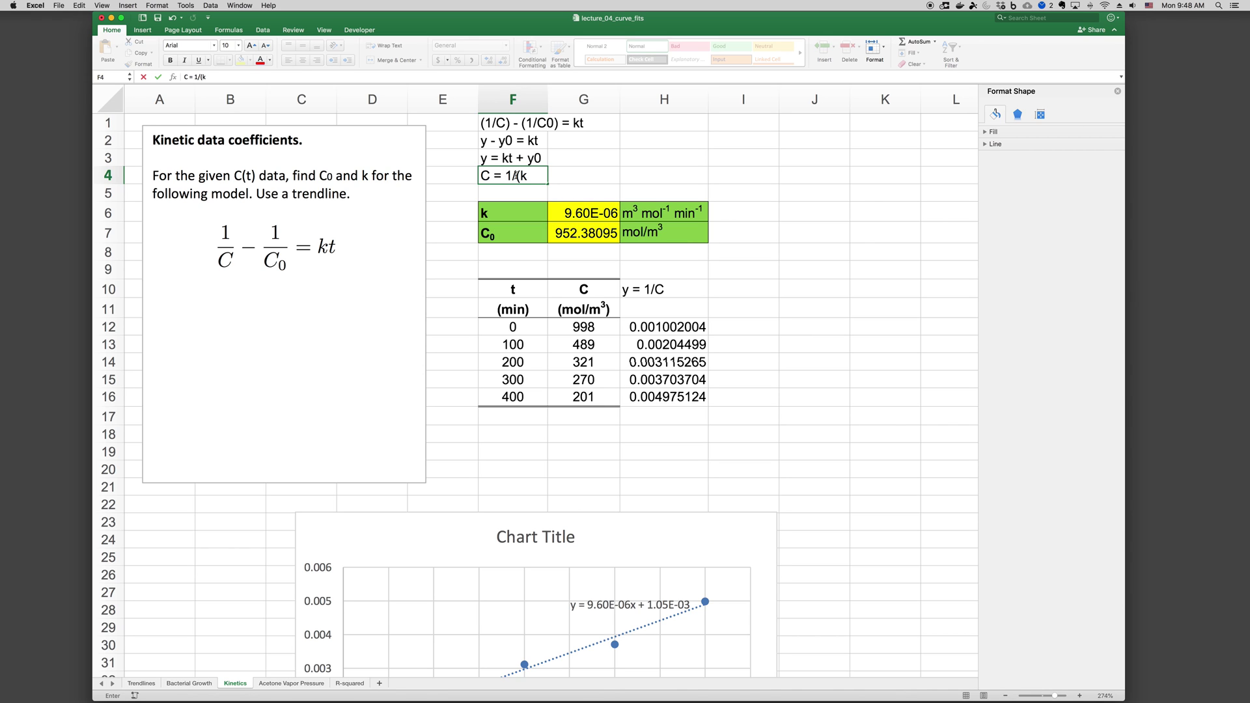
type("t + 1/C0)")
key("Return")
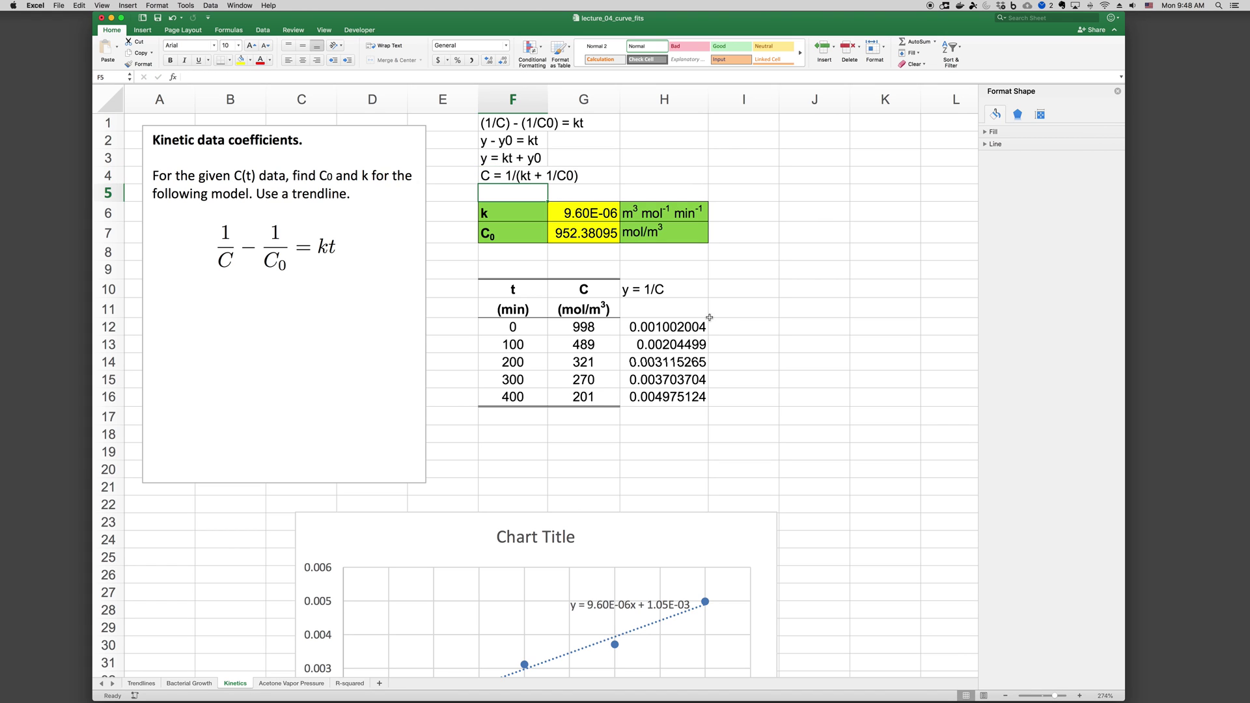
left_click(736, 294)
type("Cmodel")
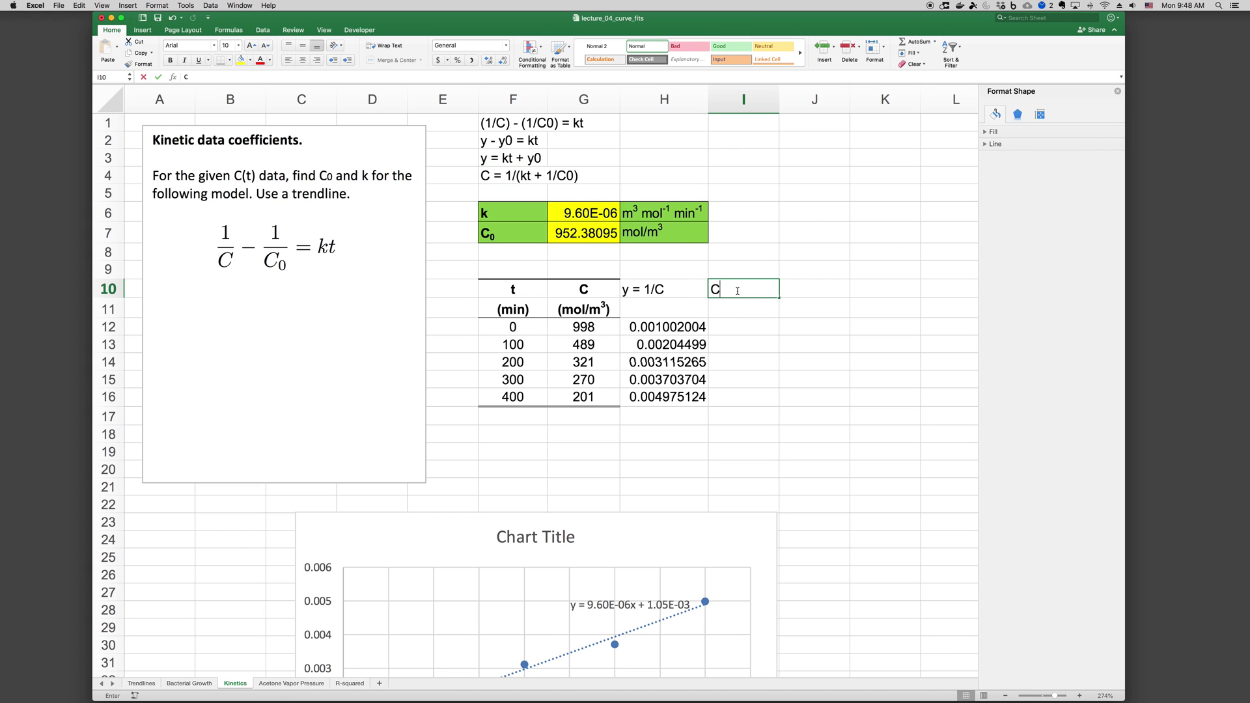
key("Return")
key("Down")
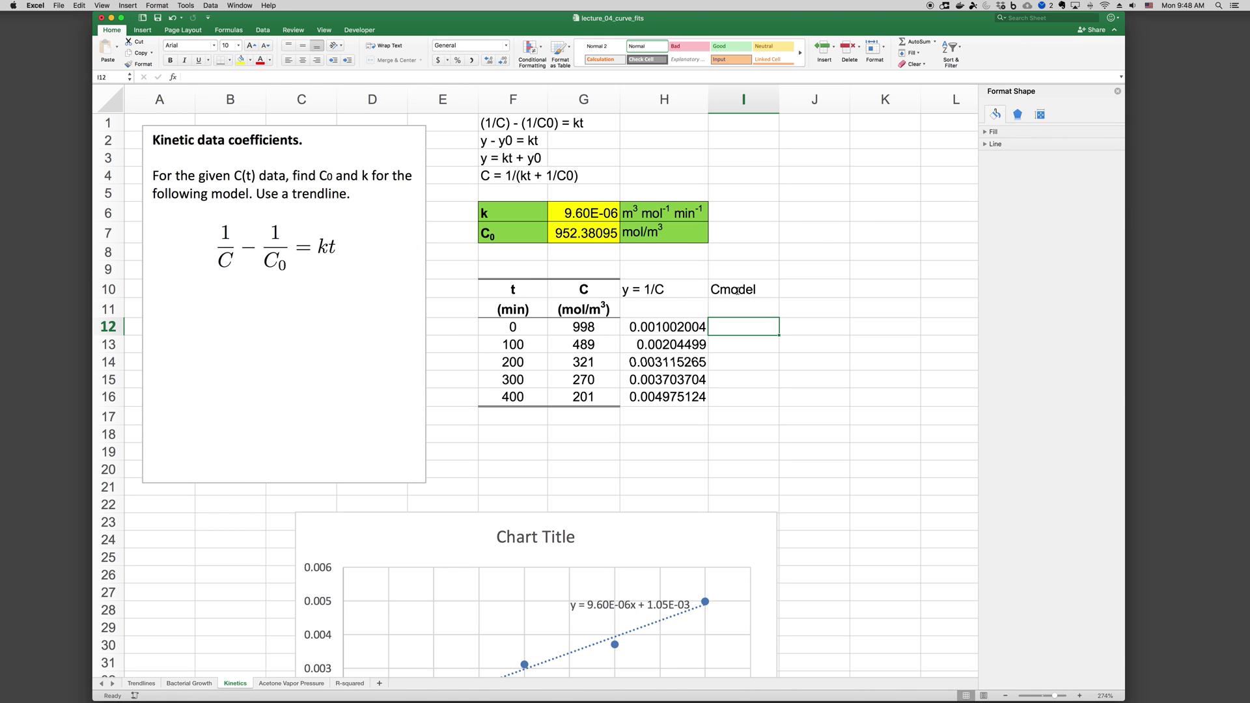
- Enter =1/($G$6*F12 + 1/$G$7) in I12 with absolute references to k and C0
type("=1/(")
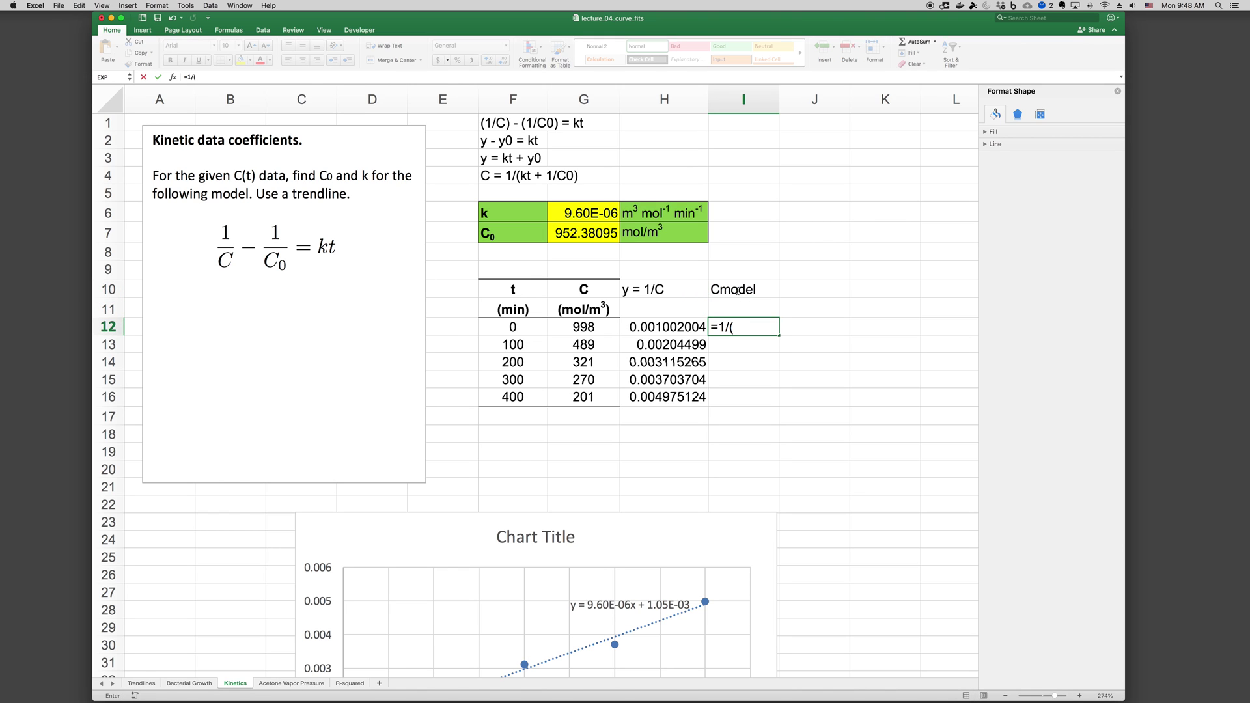
left_click(606, 211)
key("F4")
type("*")
left_click(516, 328)
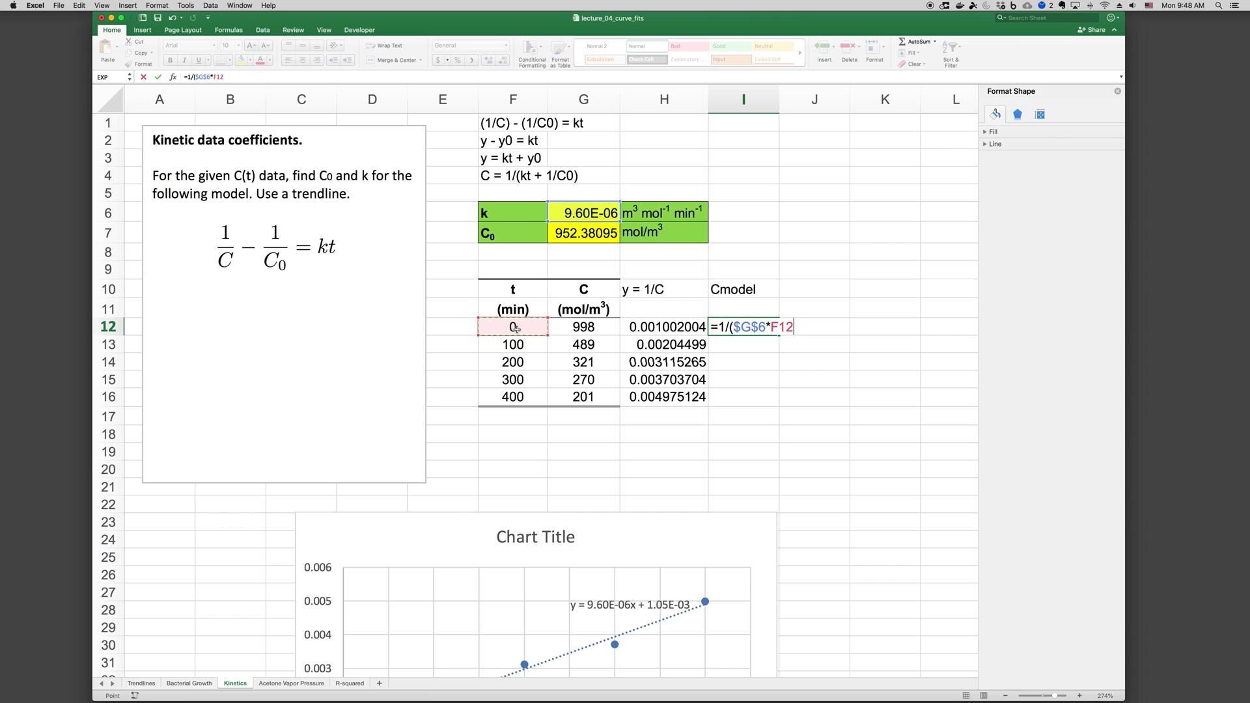
type("+ 1/")
left_click(573, 233)
key("F4")
type(")")
key("Return")
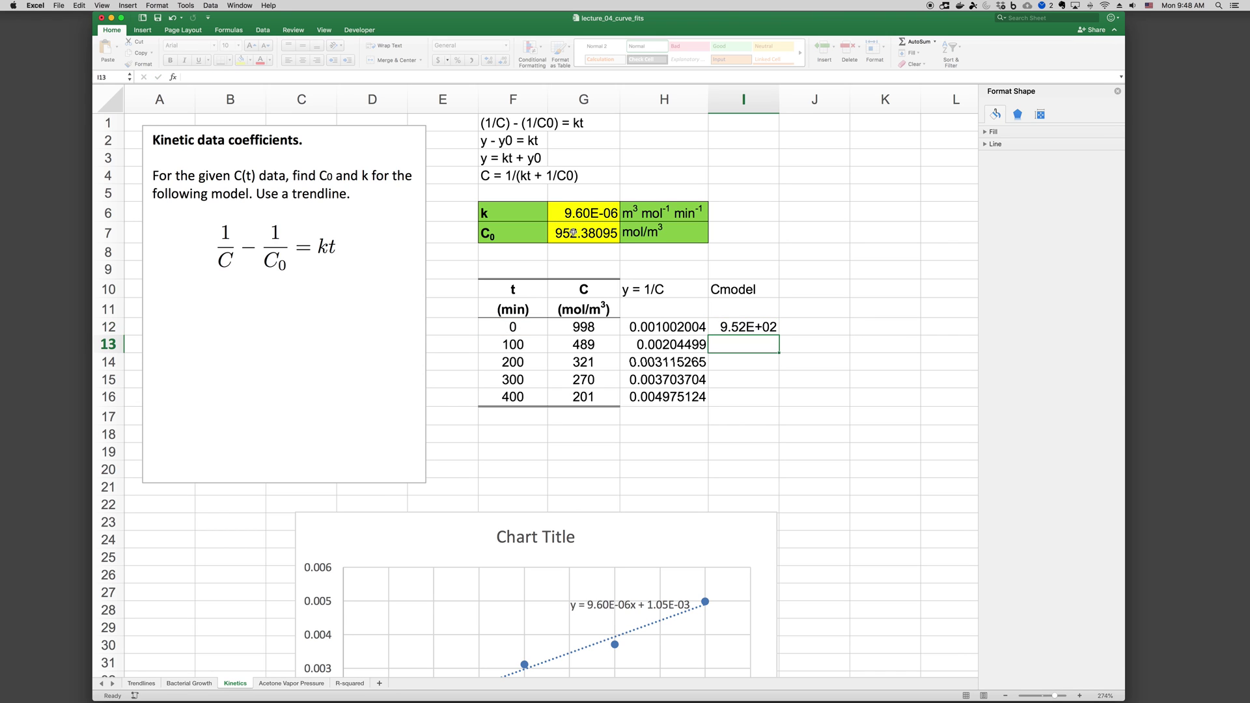
- Fill the Cmodel formula down to row 16 and select the Cmodel, C and t values
left_click(770, 325)
double_click(778, 335)
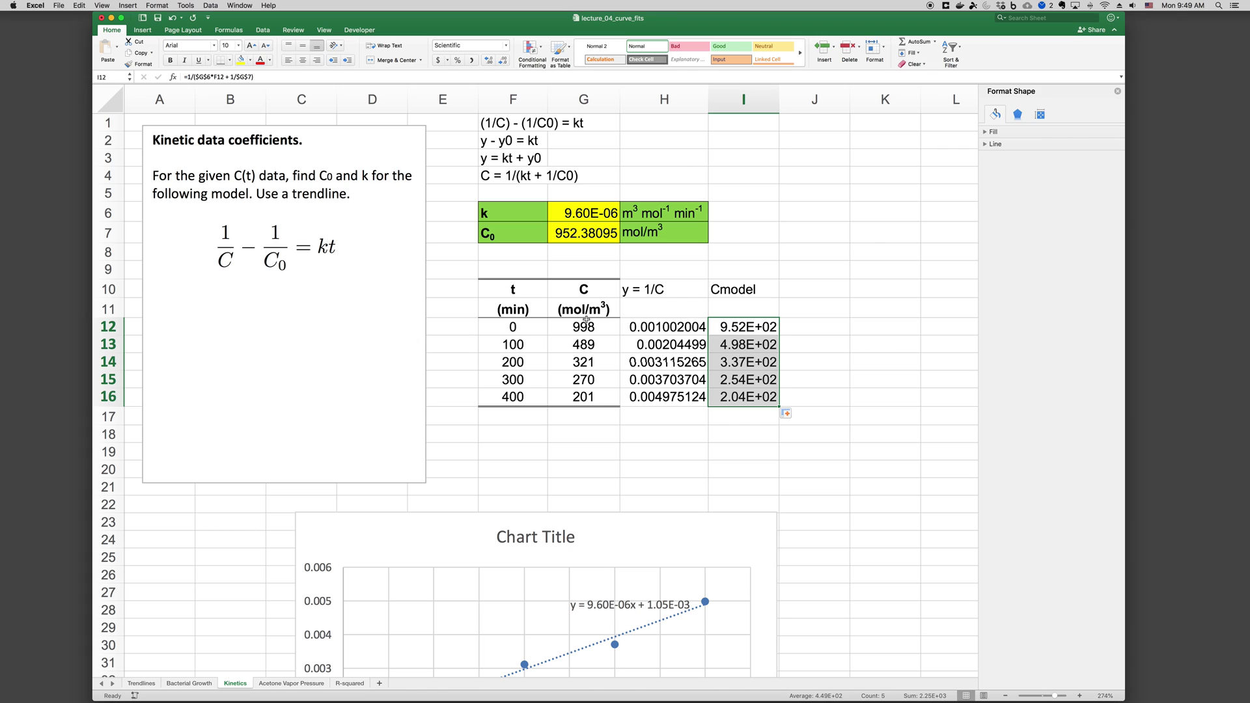
left_click_drag(583, 325, 583, 397)
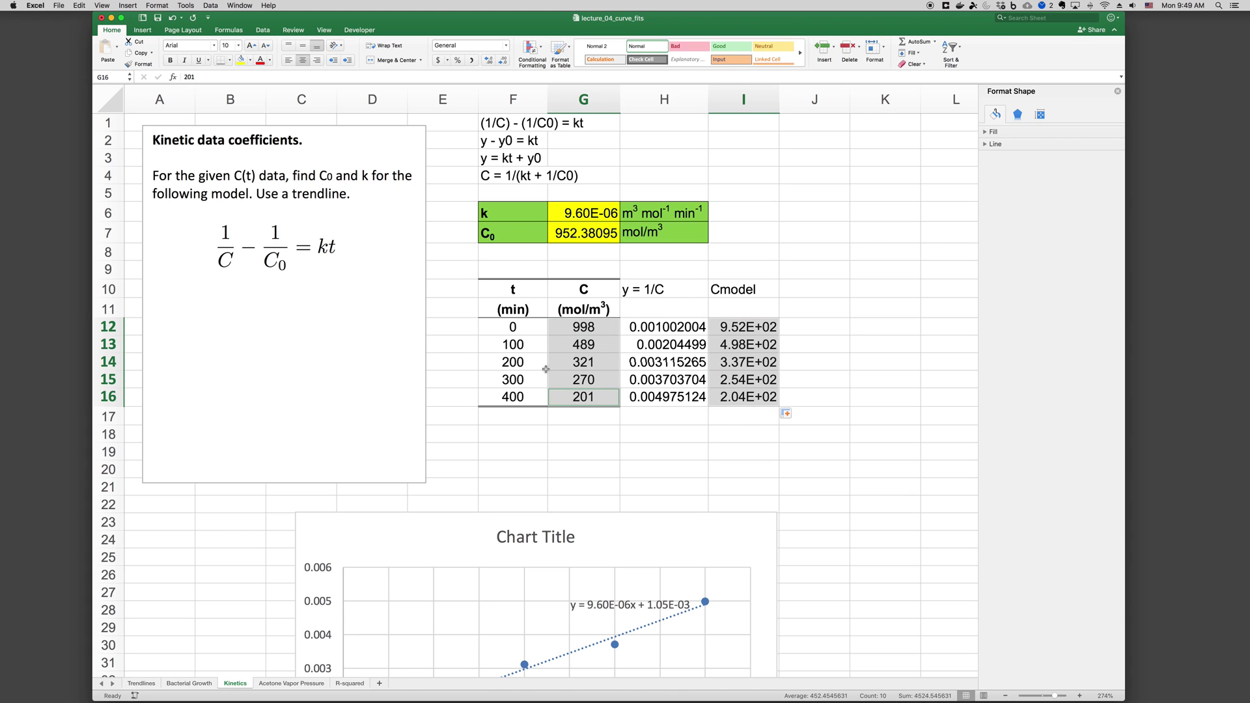
left_click_drag(528, 326, 533, 392)
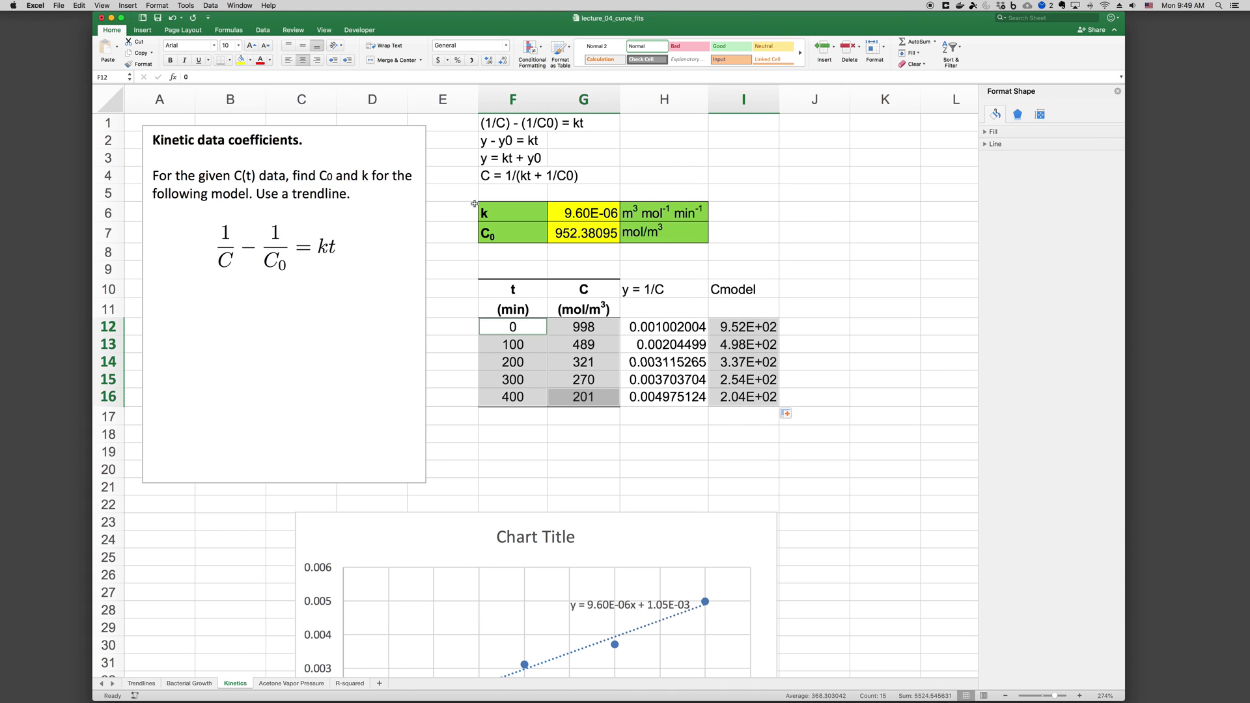
left_click(142, 30)
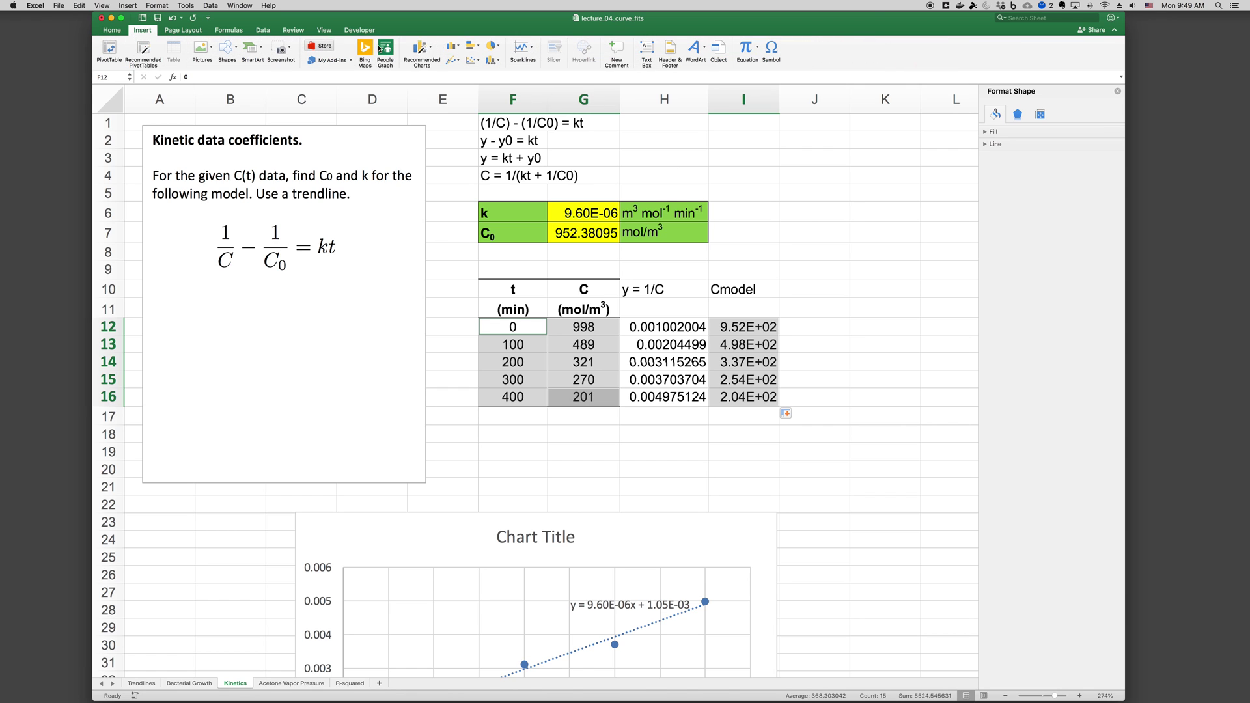
- Discard the first scatter chart and select F12:F16, G12:G16 and I12:I16
left_click(473, 60)
left_click(489, 96)
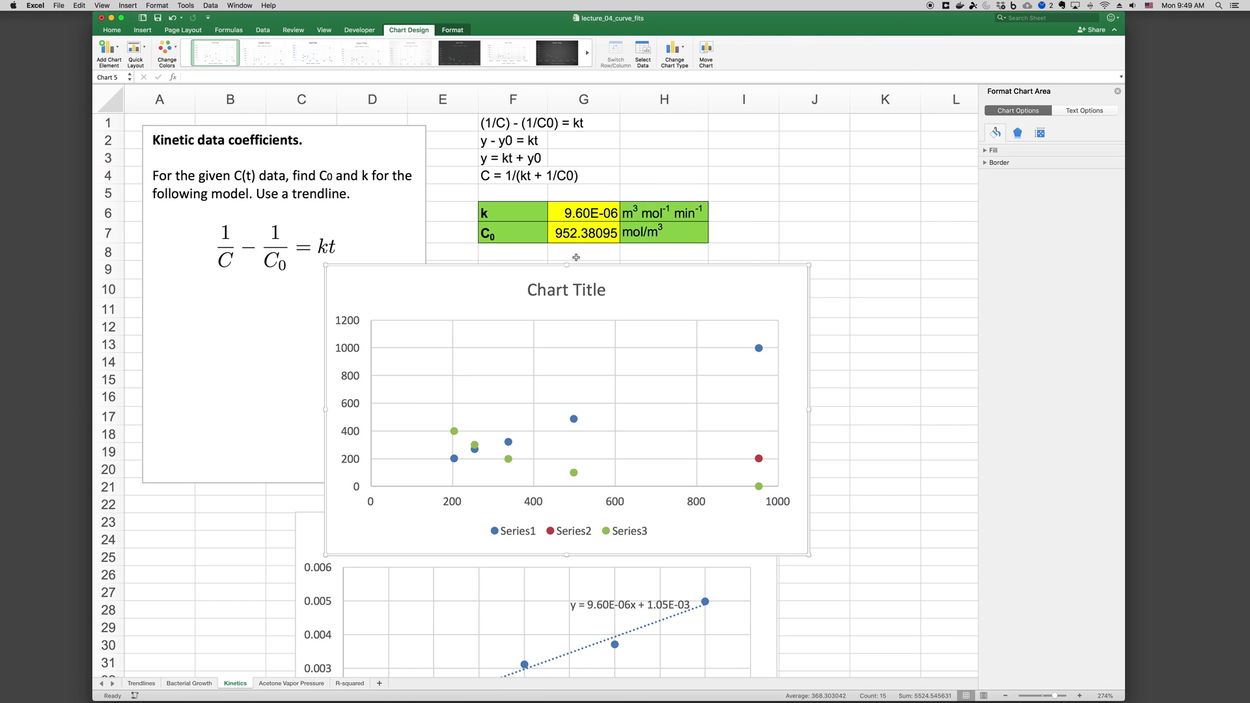
key("BackSpace")
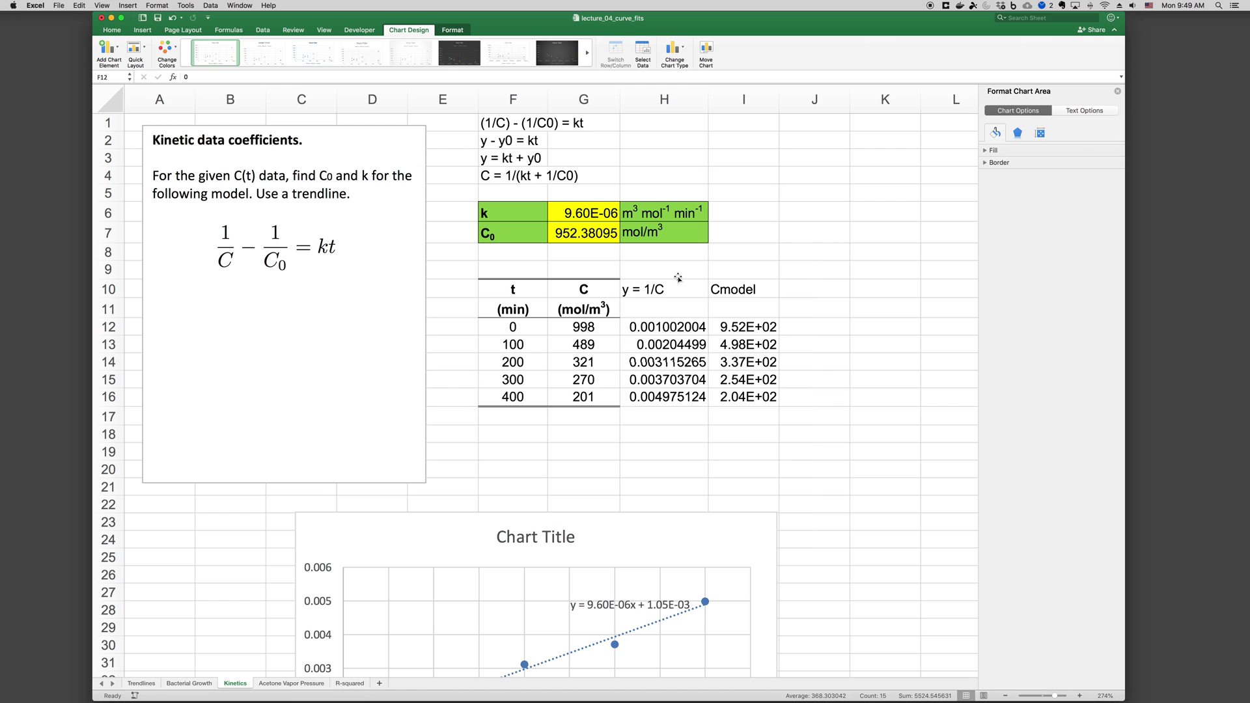
left_click(729, 334)
left_click_drag(502, 332, 512, 395)
left_click_drag(583, 328, 586, 393)
left_click_drag(723, 332, 734, 395)
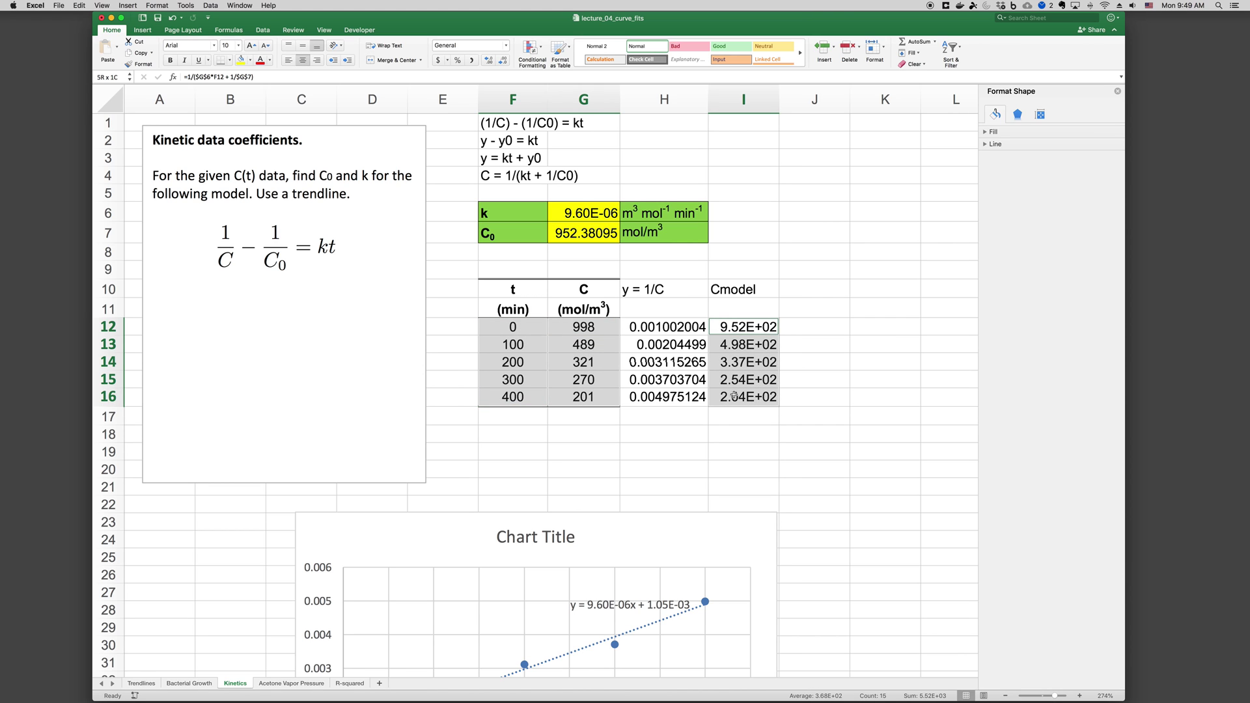
- Insert a scatter chart of C and Cmodel versus time and position it lower right
left_click(142, 30)
left_click(460, 57)
left_click(490, 99)
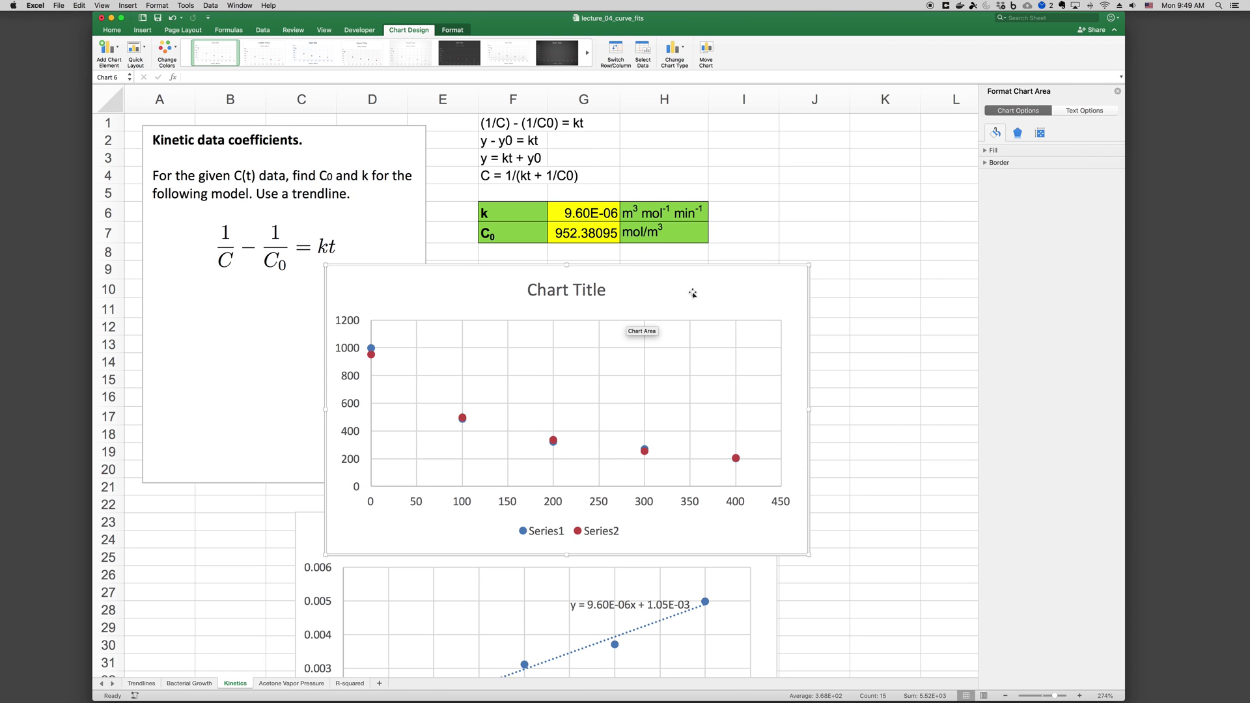
left_click_drag(718, 299, 828, 414)
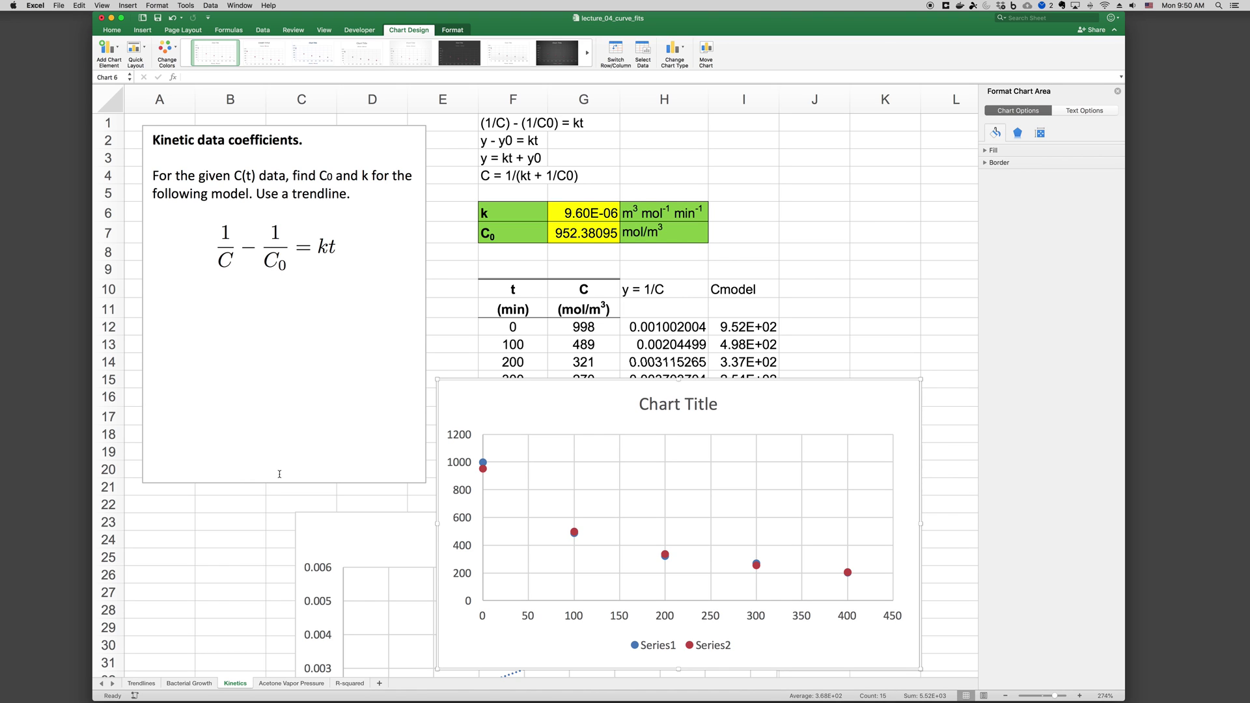
left_click(256, 499)
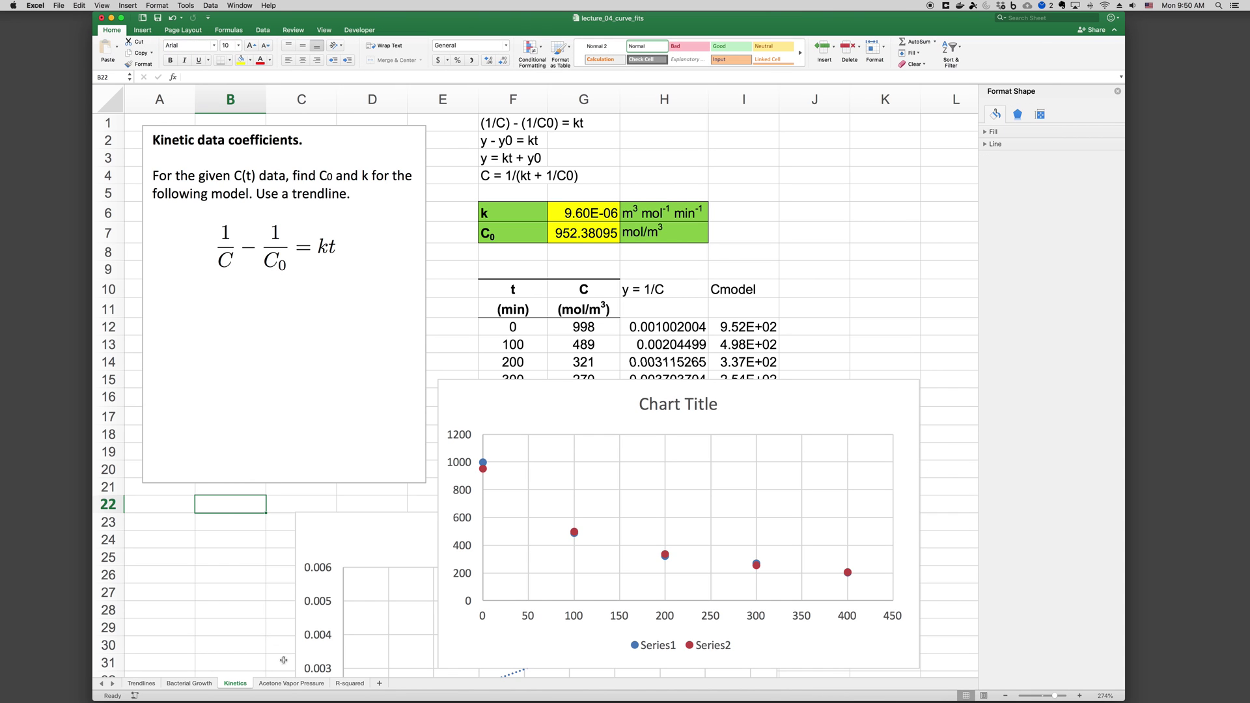
left_click(291, 682)
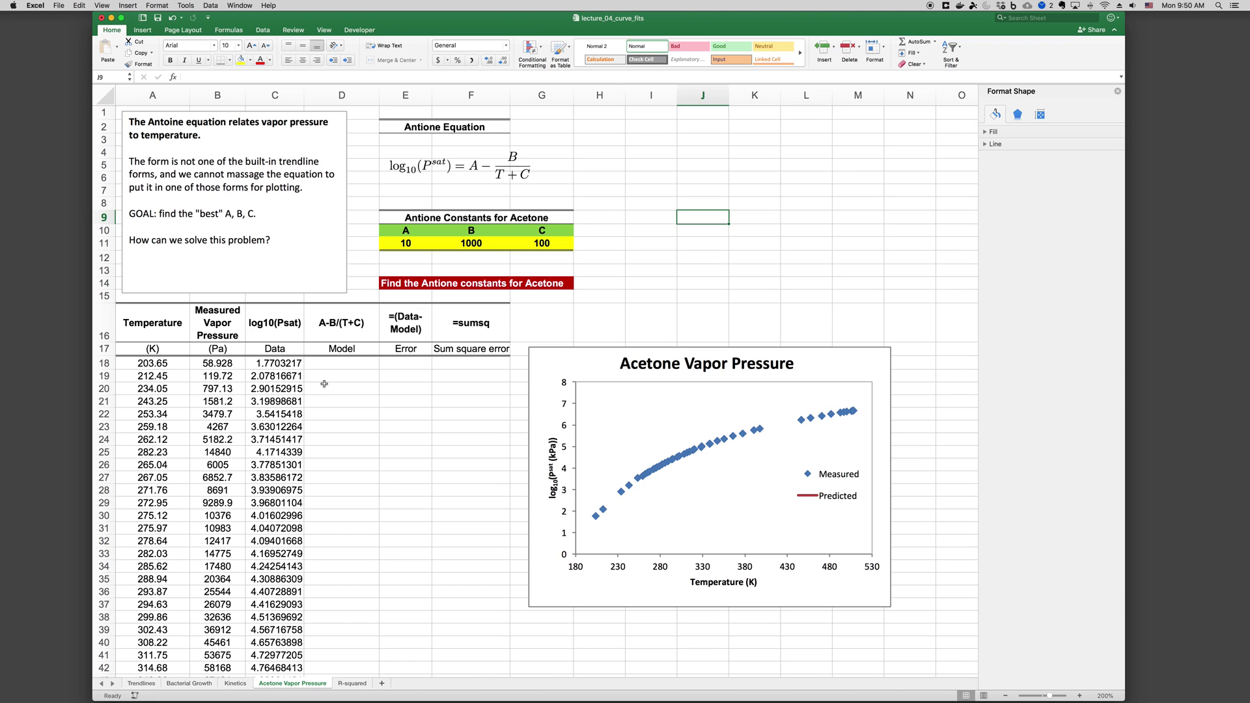
- Review the temperature and pressure rows, the Antoine equation image and log10(Psat) values C18:C23
left_click_drag(157, 364, 200, 435)
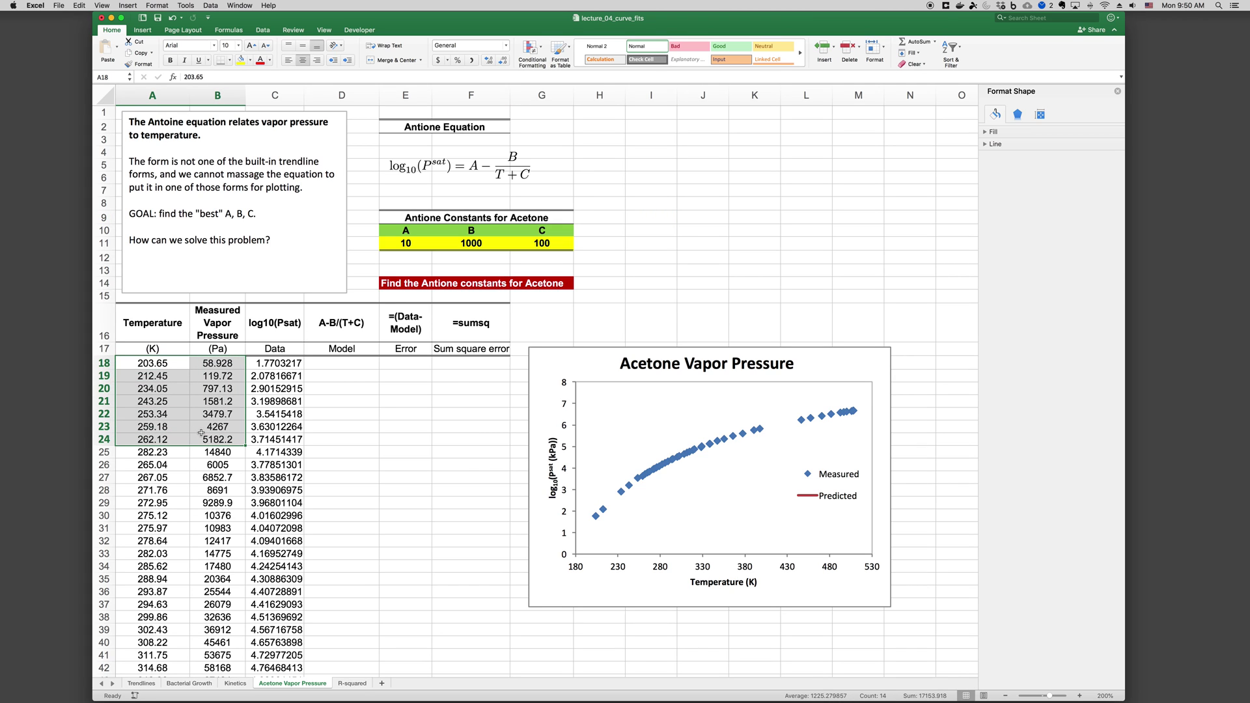
left_click(201, 389)
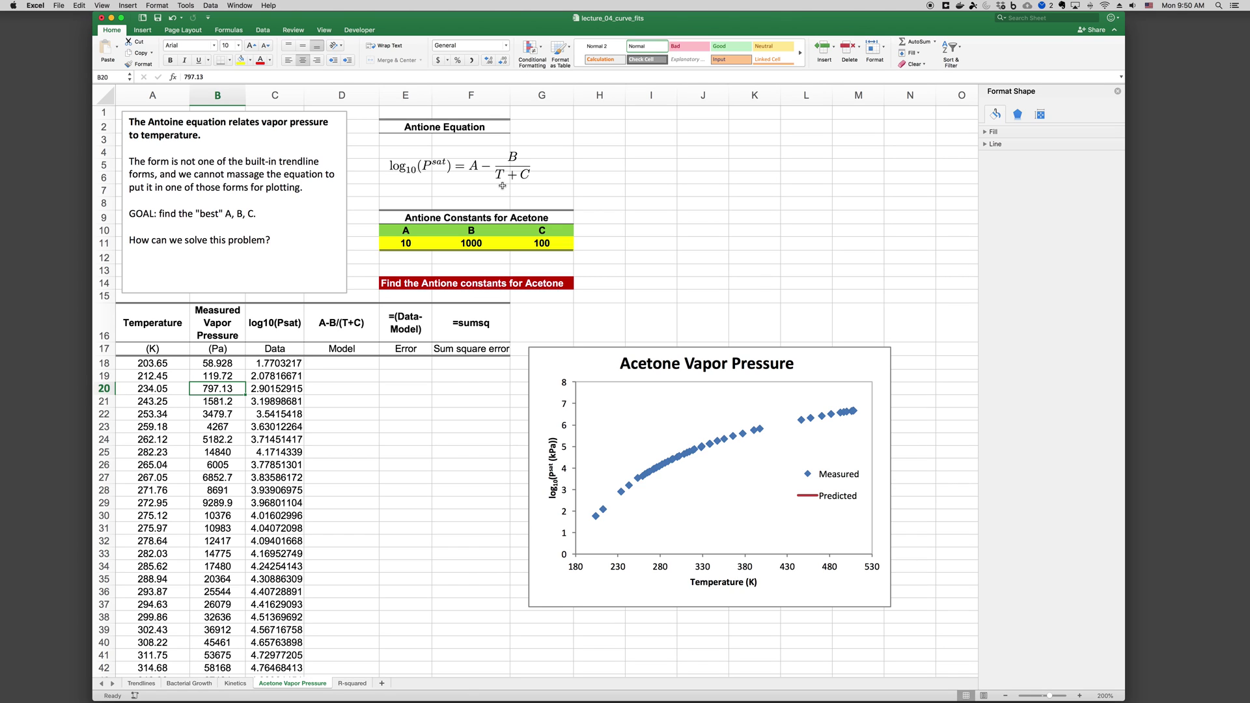
left_click(487, 175)
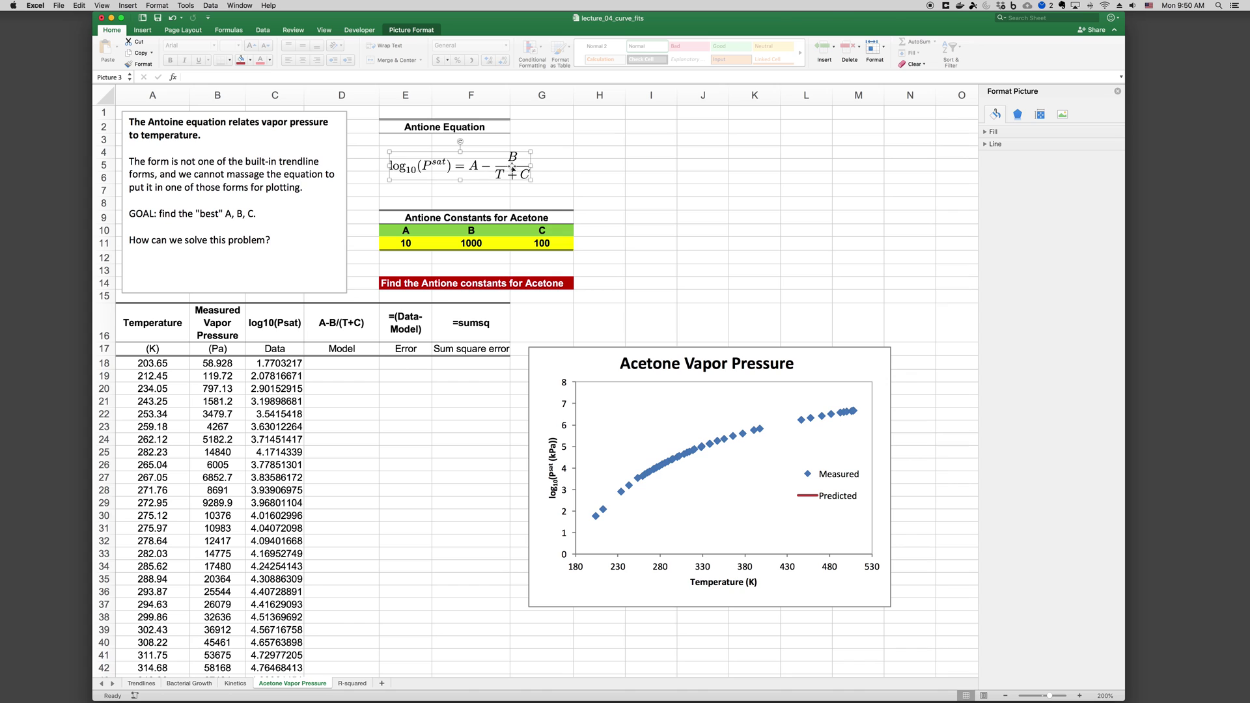
left_click(580, 166)
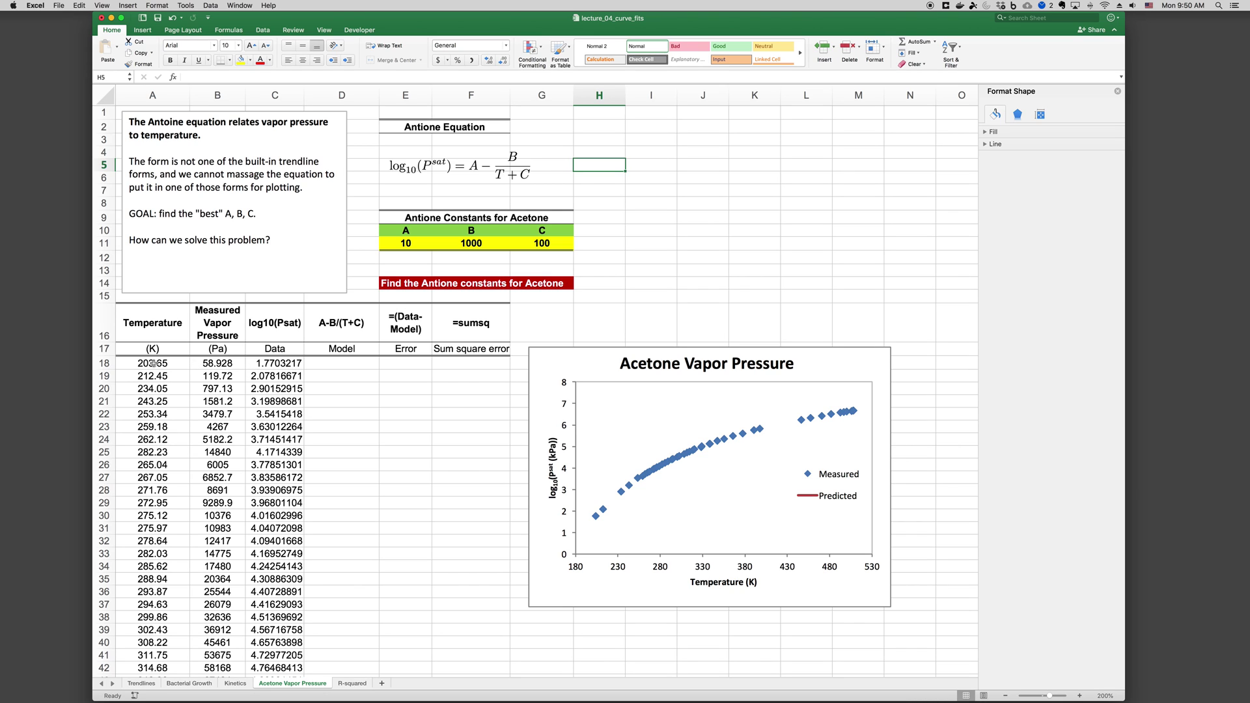
left_click_drag(148, 363, 210, 429)
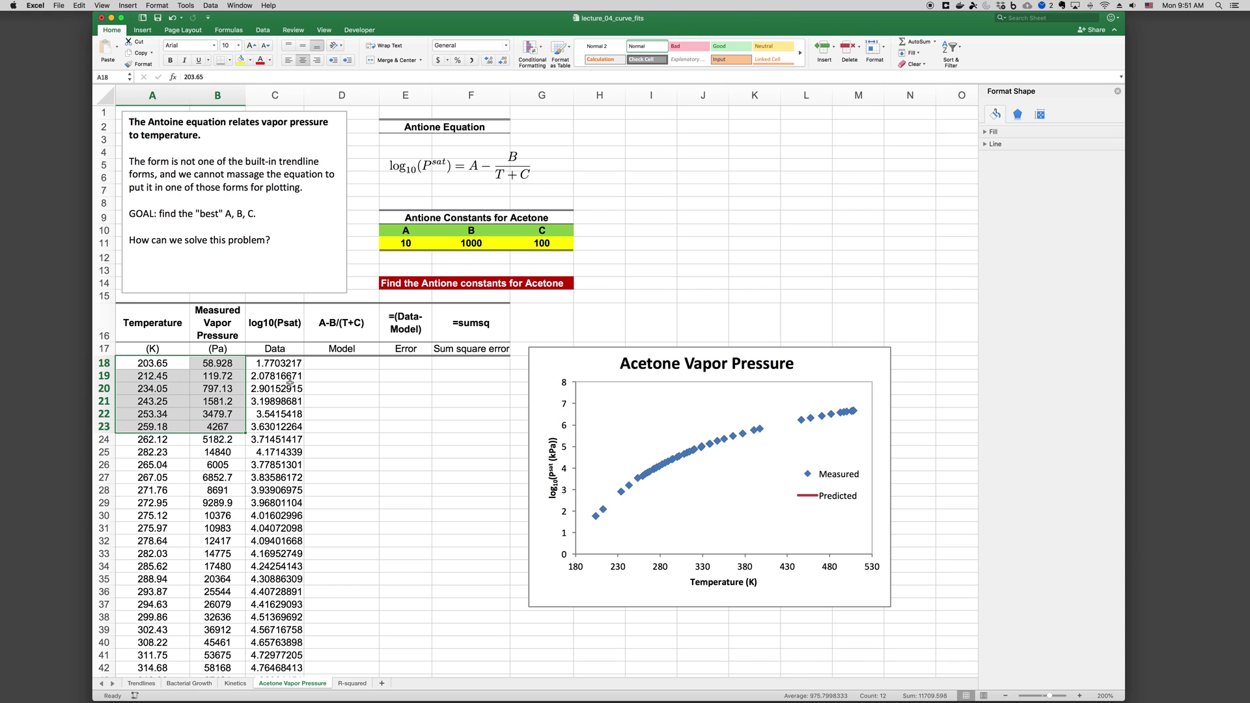
left_click_drag(284, 364, 284, 424)
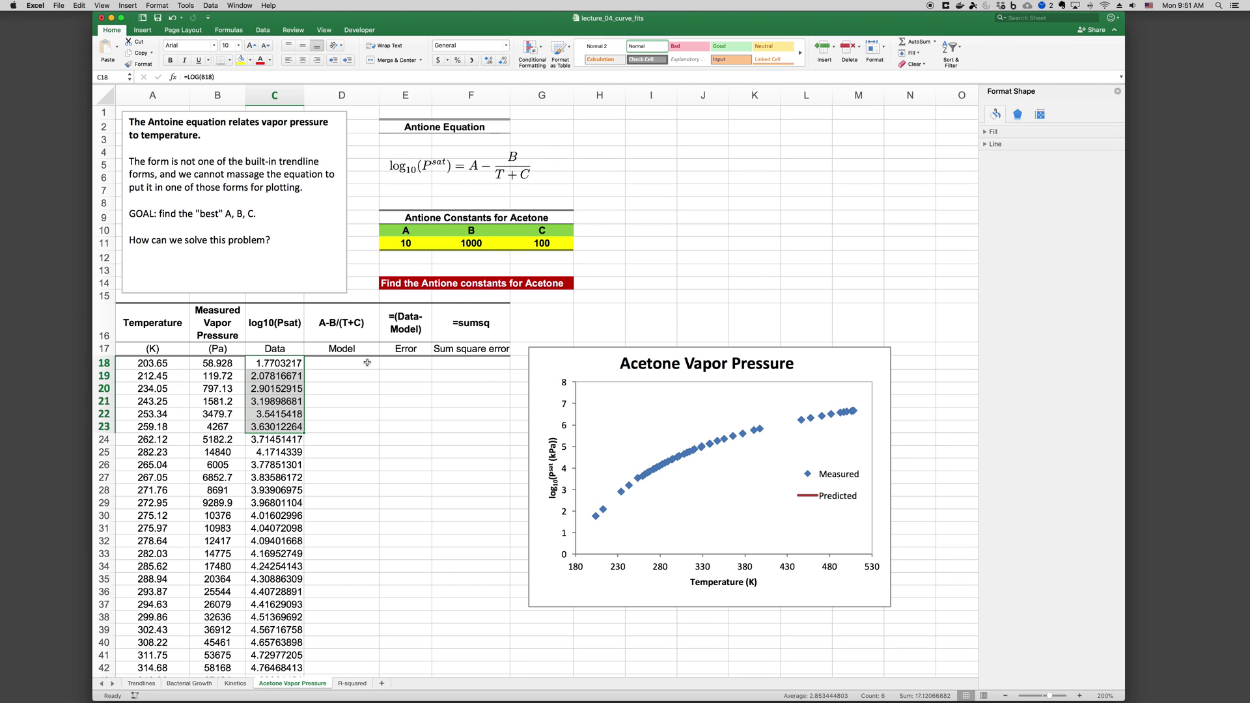
- Inspect the A, B and C constant cells and their defined names
left_click(406, 242)
left_click(455, 243)
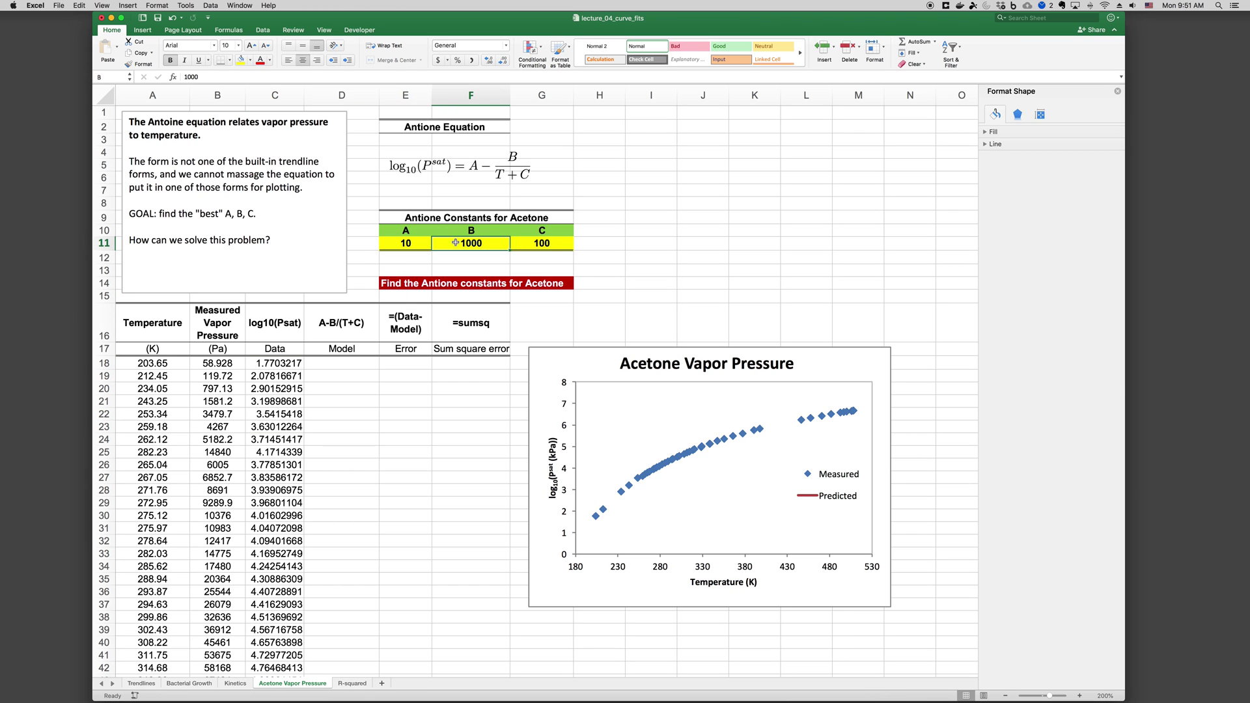
left_click(550, 246)
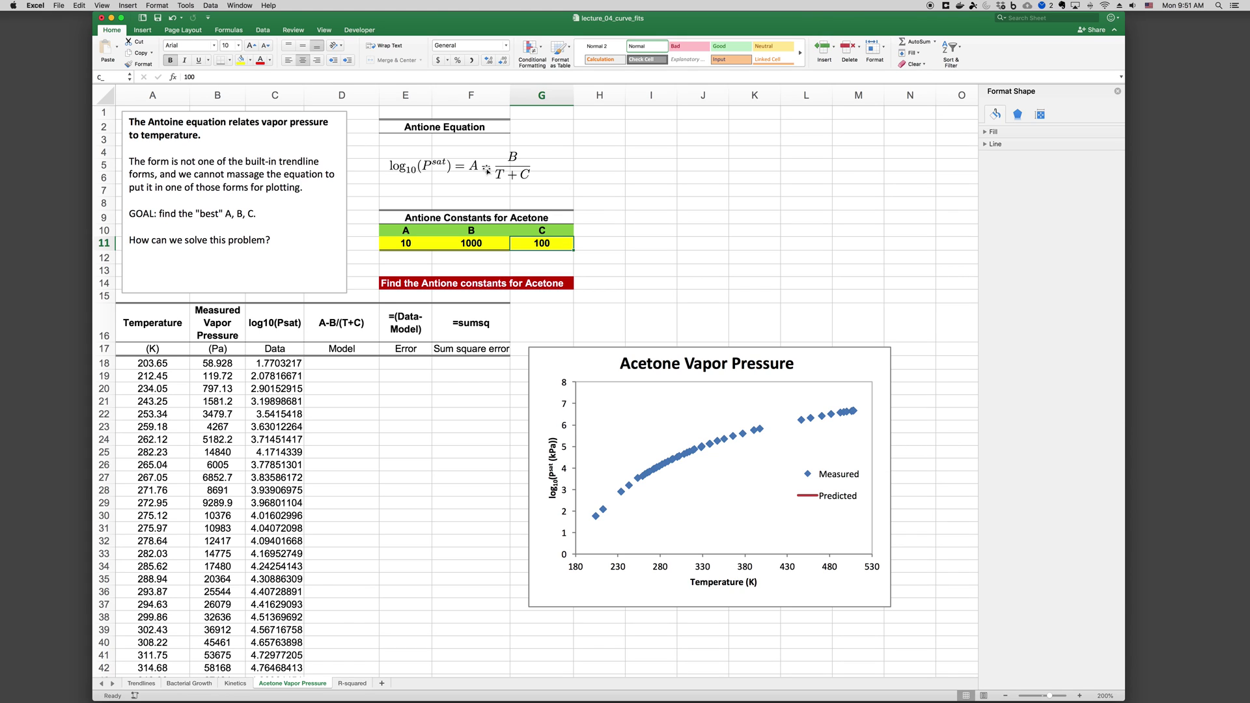
left_click(337, 364)
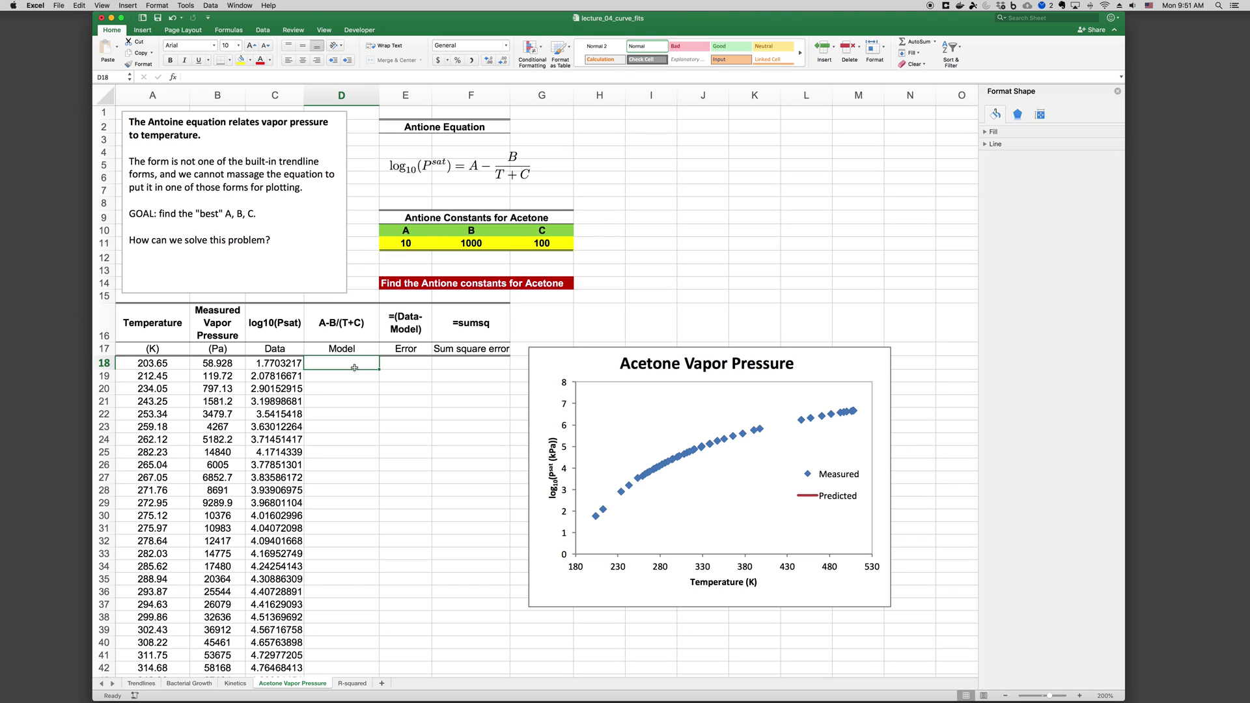
left_click(403, 244)
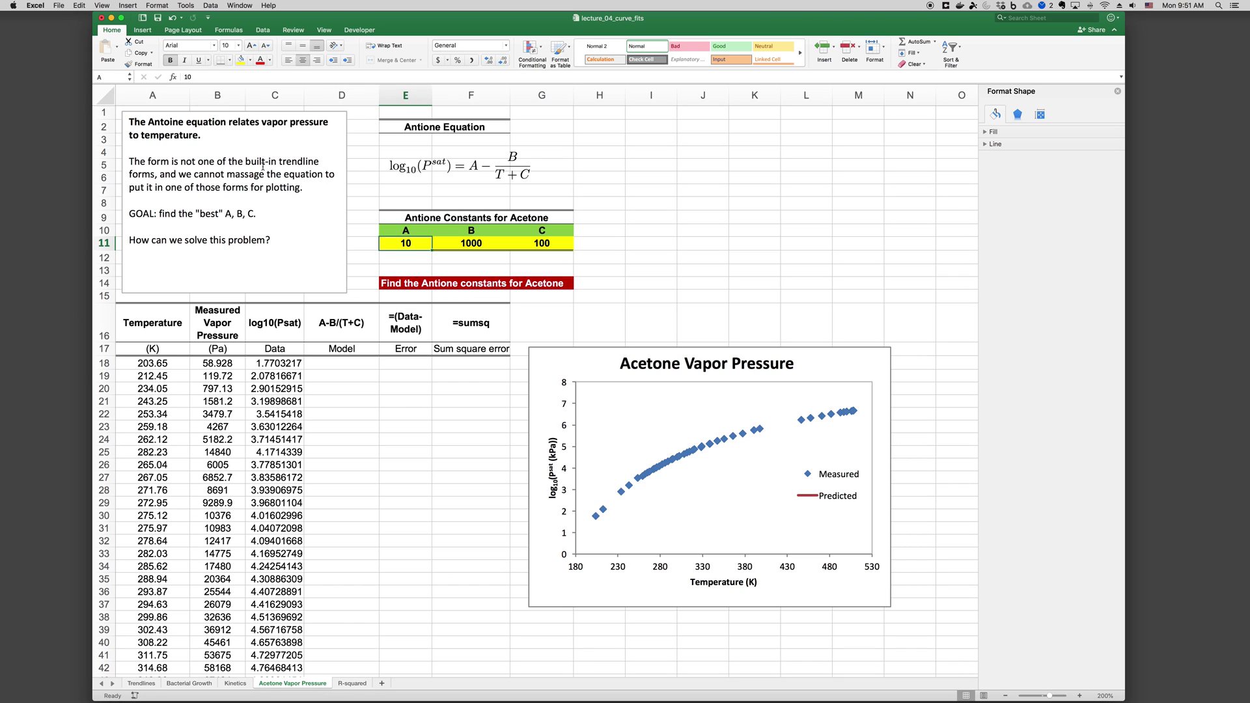
left_click(471, 245)
left_click(525, 245)
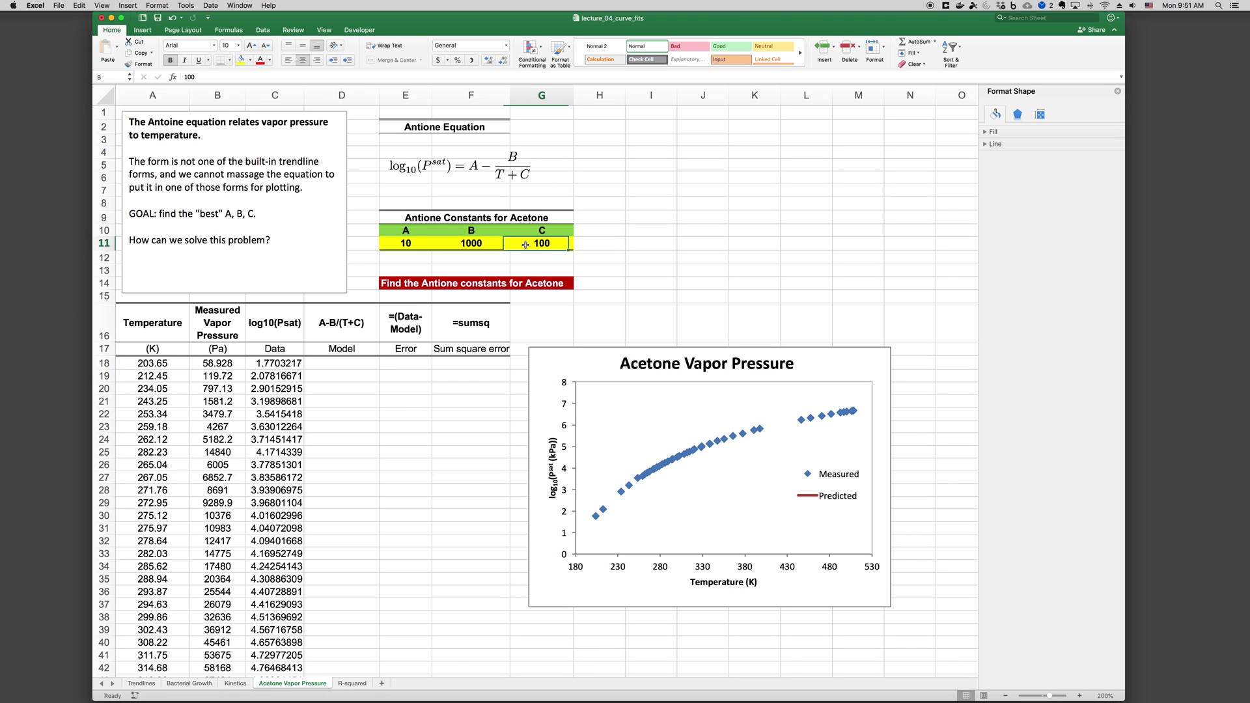
key("Return")
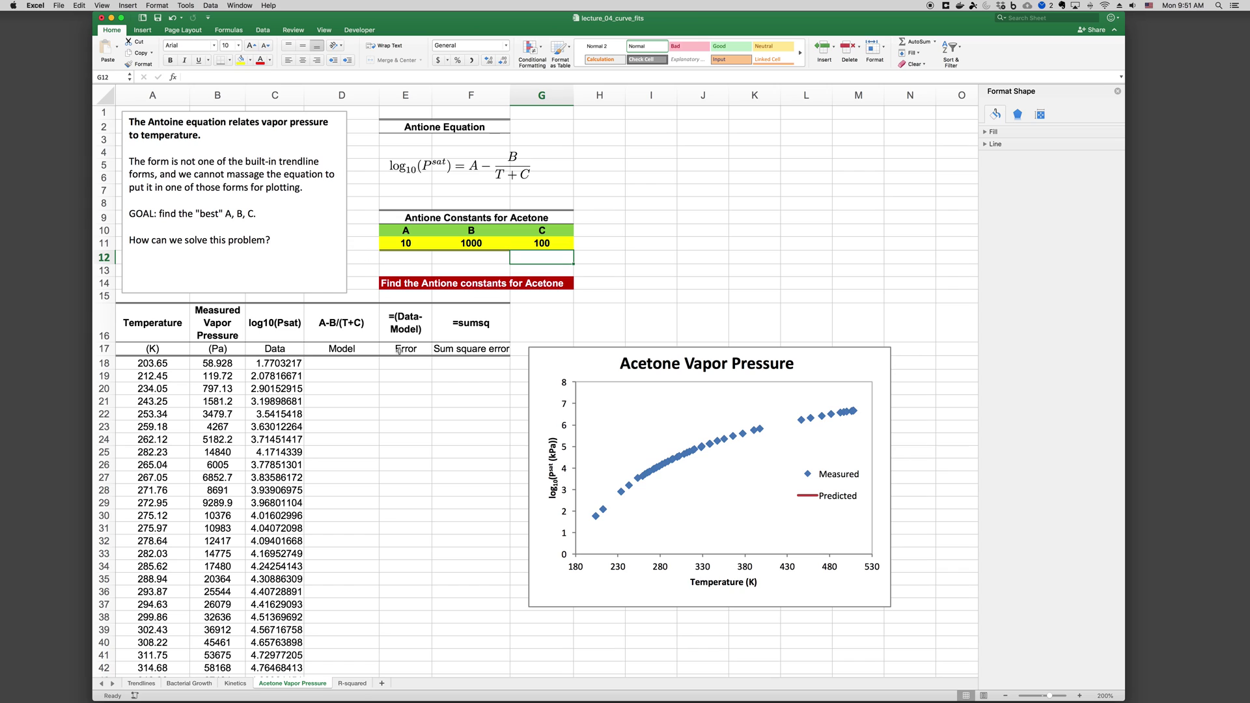
- Enter =A-B/(A18+C_) in D18 and fill it down the Model column
left_click(364, 365)
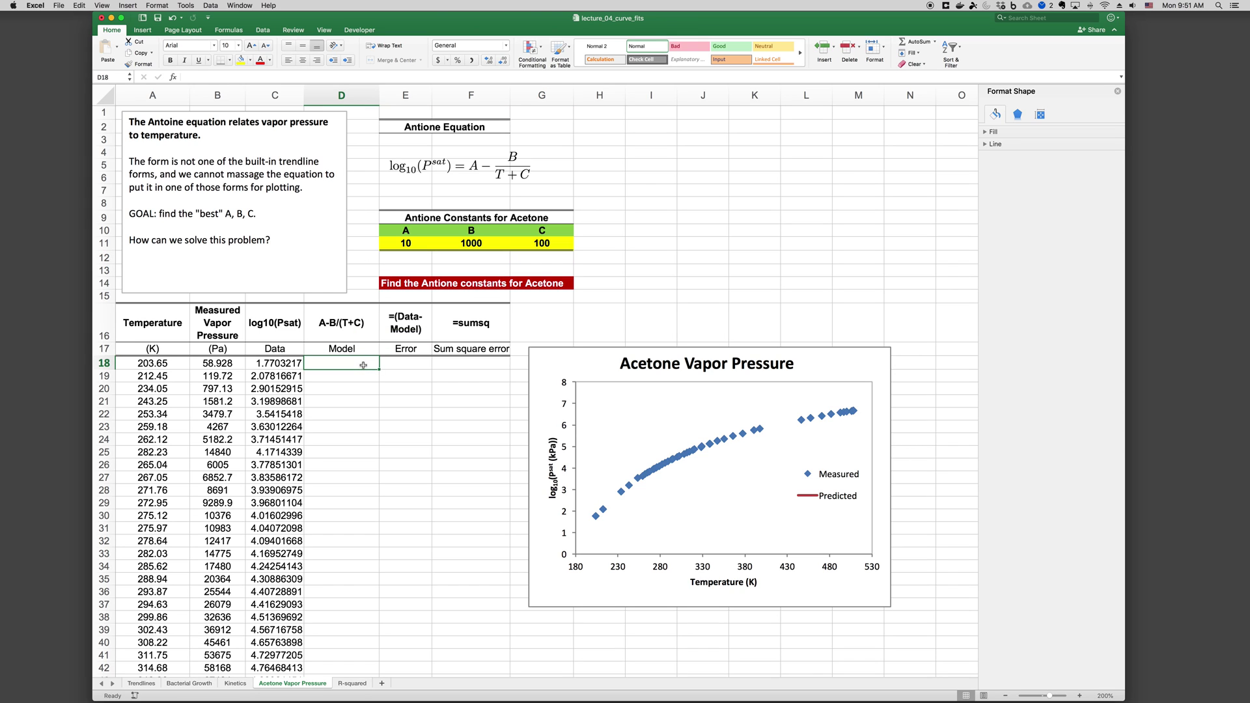
type("=A-")
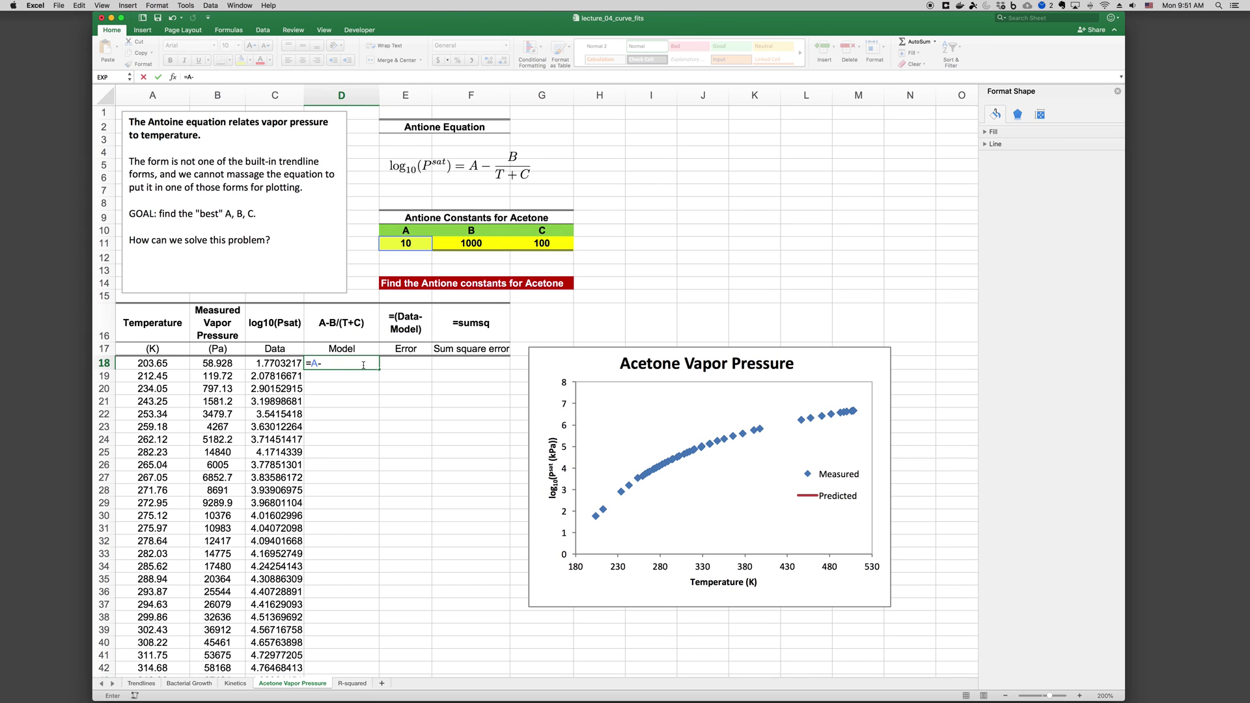
type("B/(")
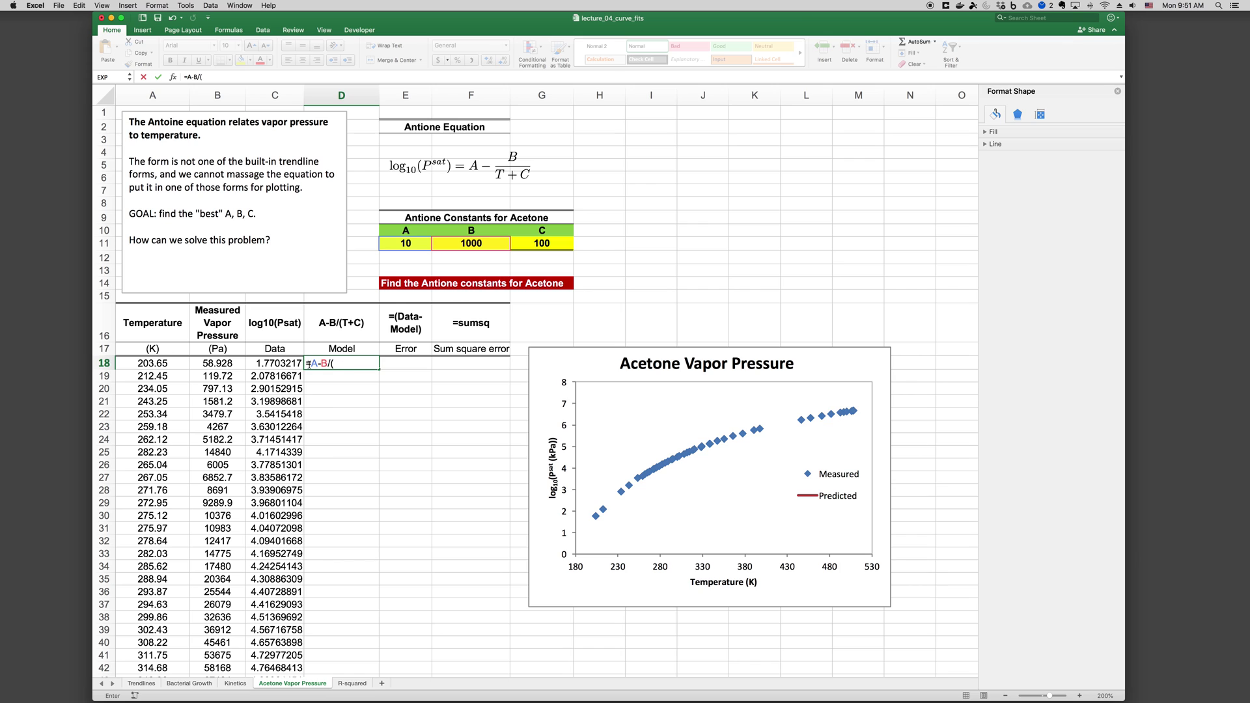
left_click(174, 365)
type("+C")
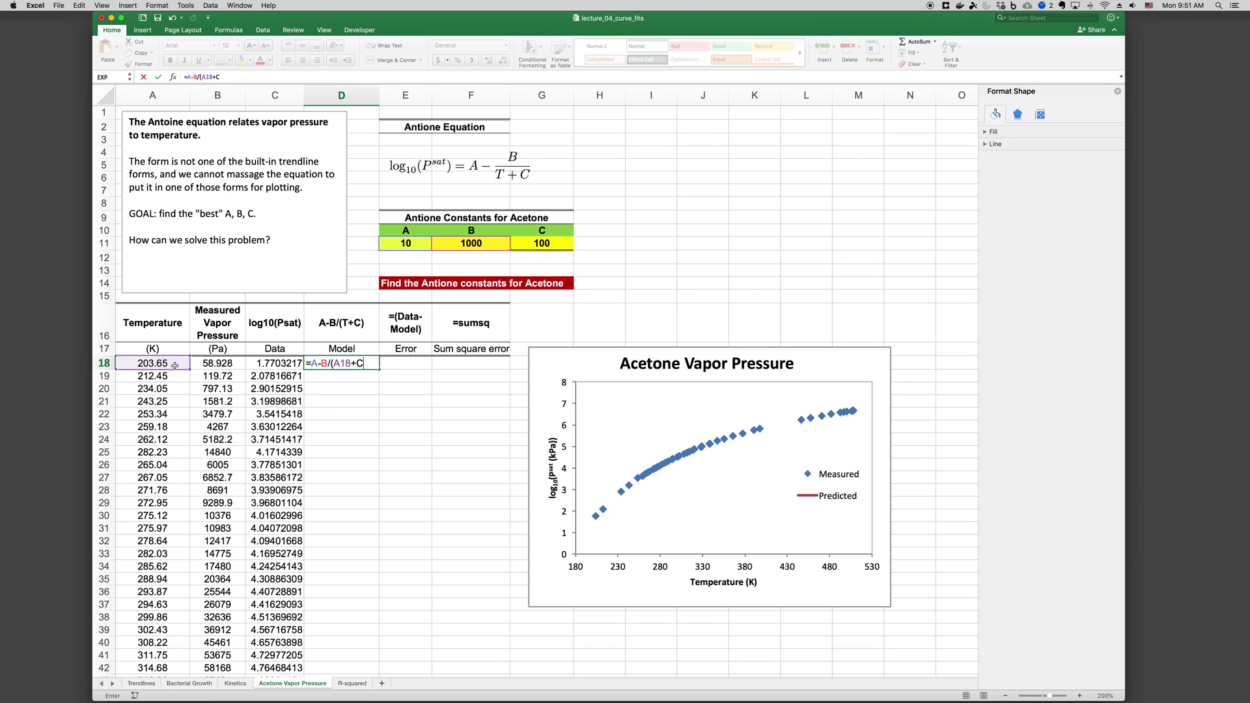
type("_")
key("Return")
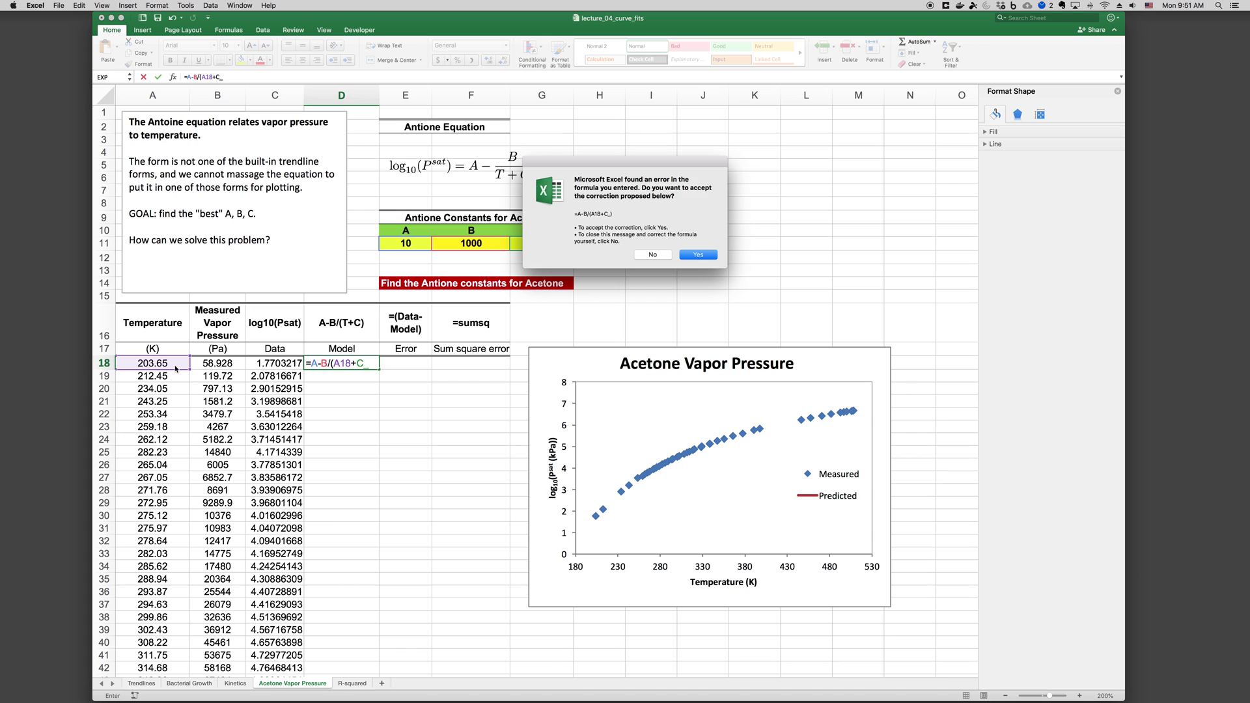
key("Return")
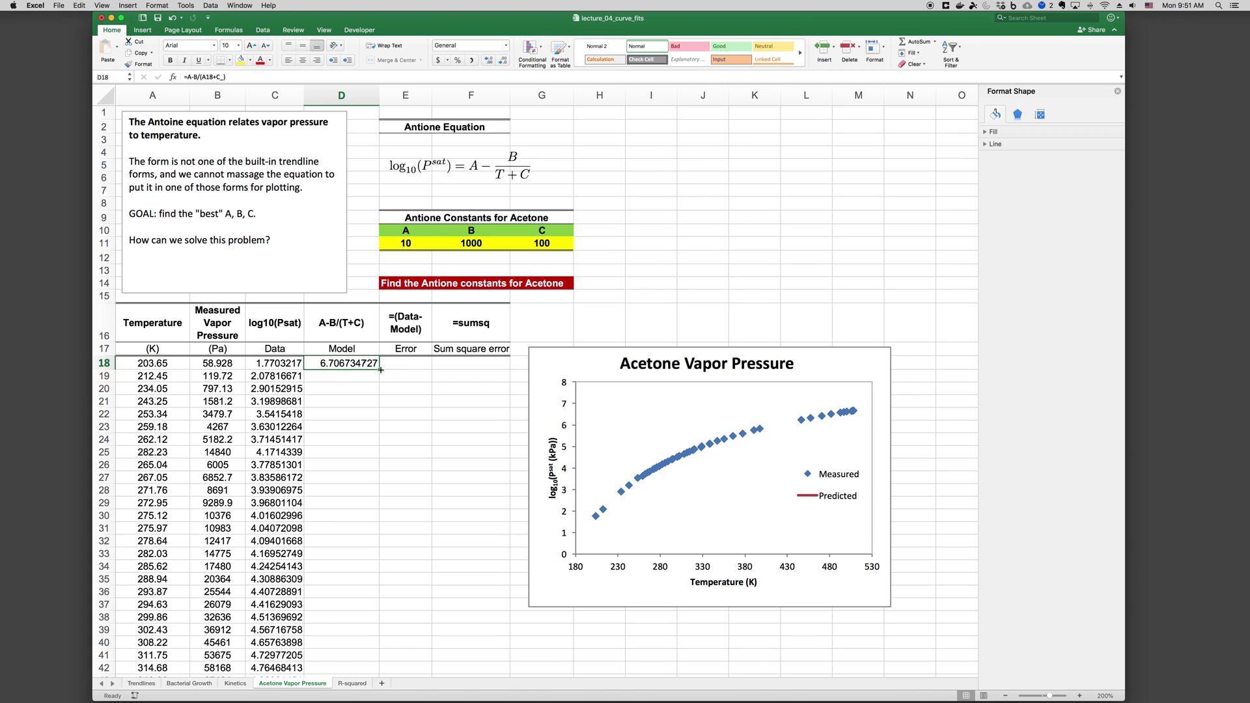
double_click(381, 369)
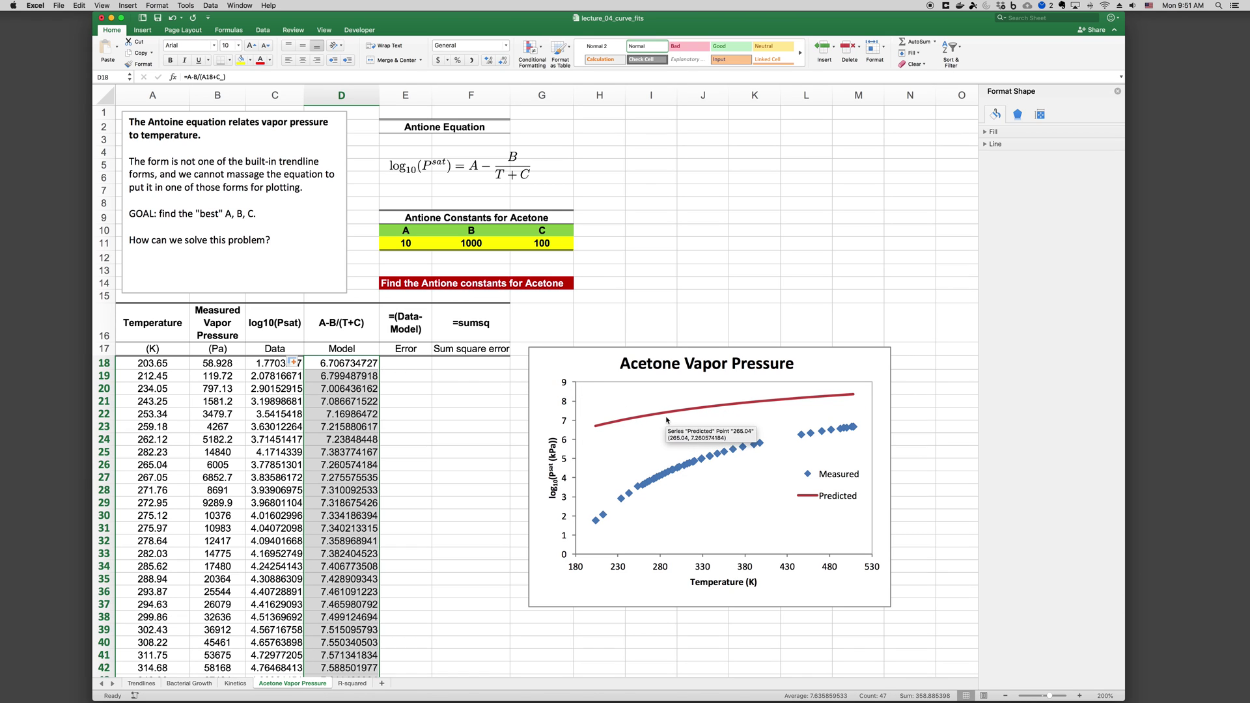
- Set constant A to 5 and constant B to 500
left_click(410, 240)
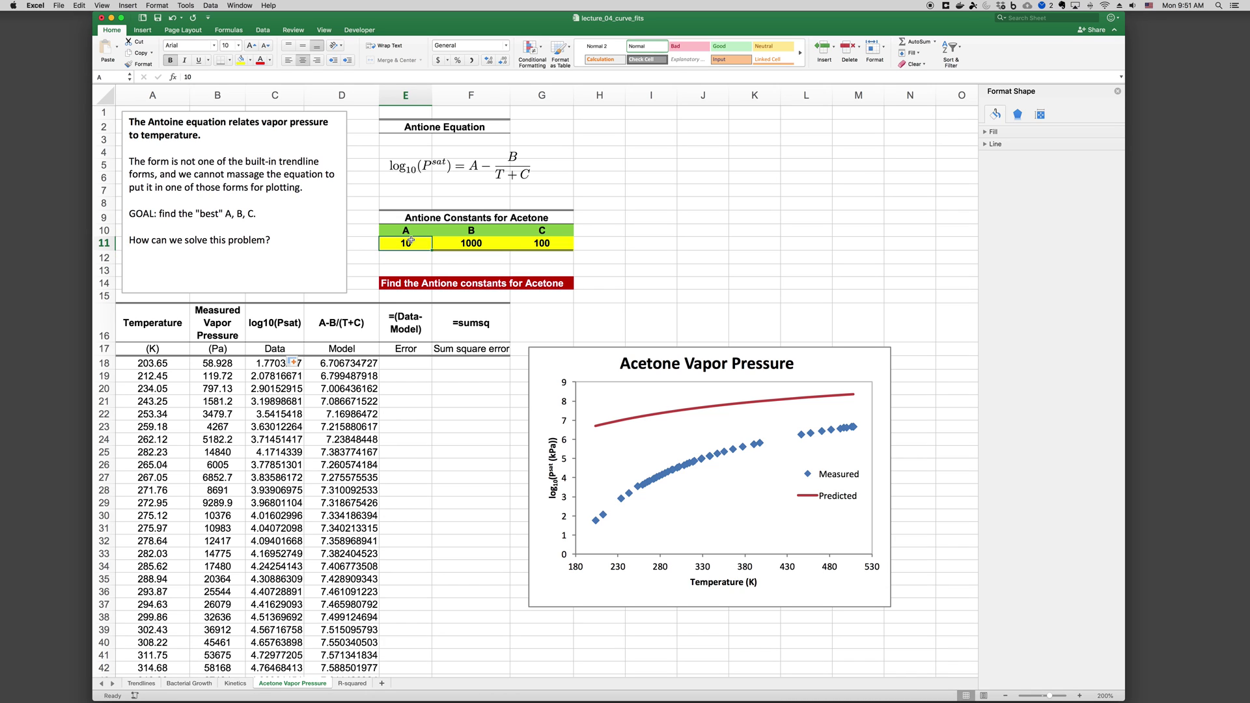
type("5")
key("Return")
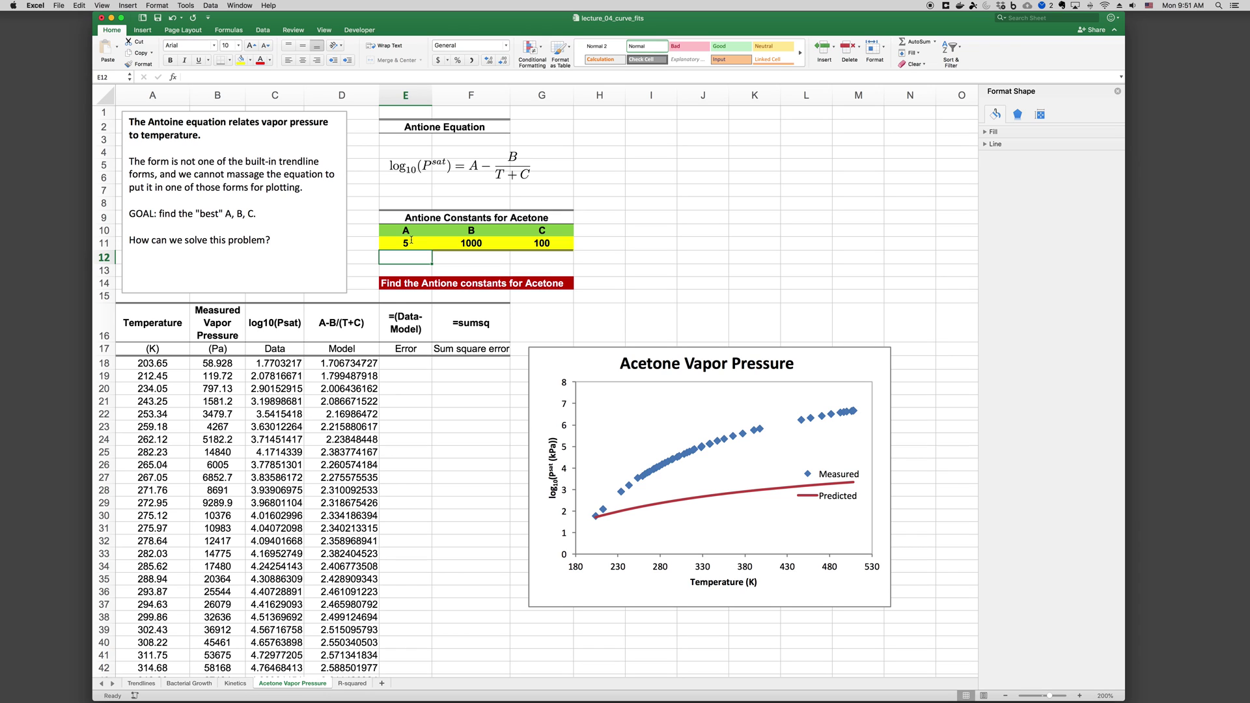
key("Up")
key("Right")
type("500")
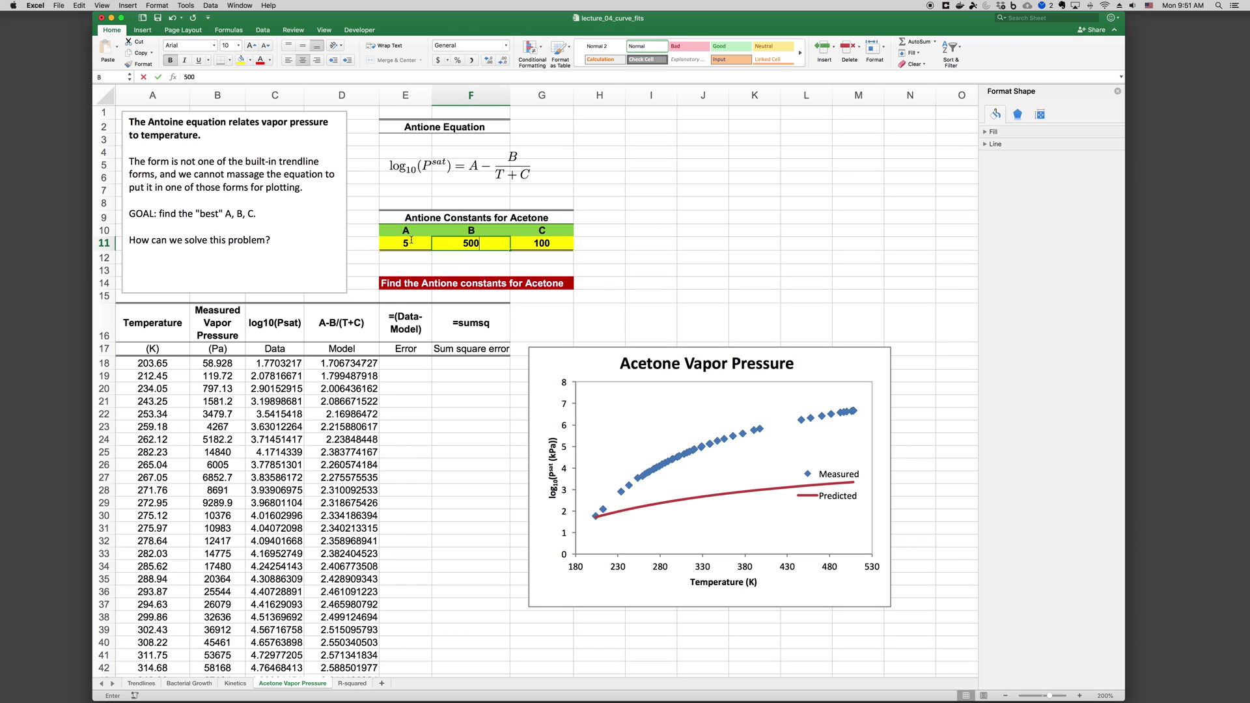
key("Return")
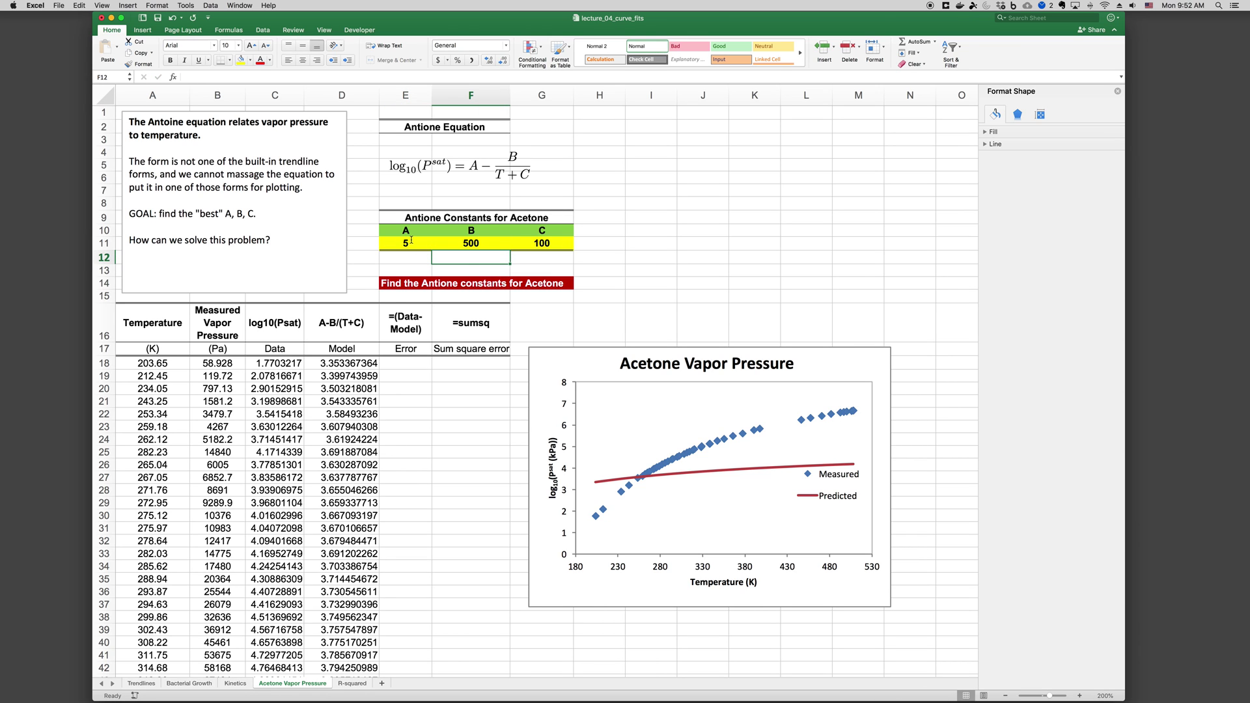
key("Up")
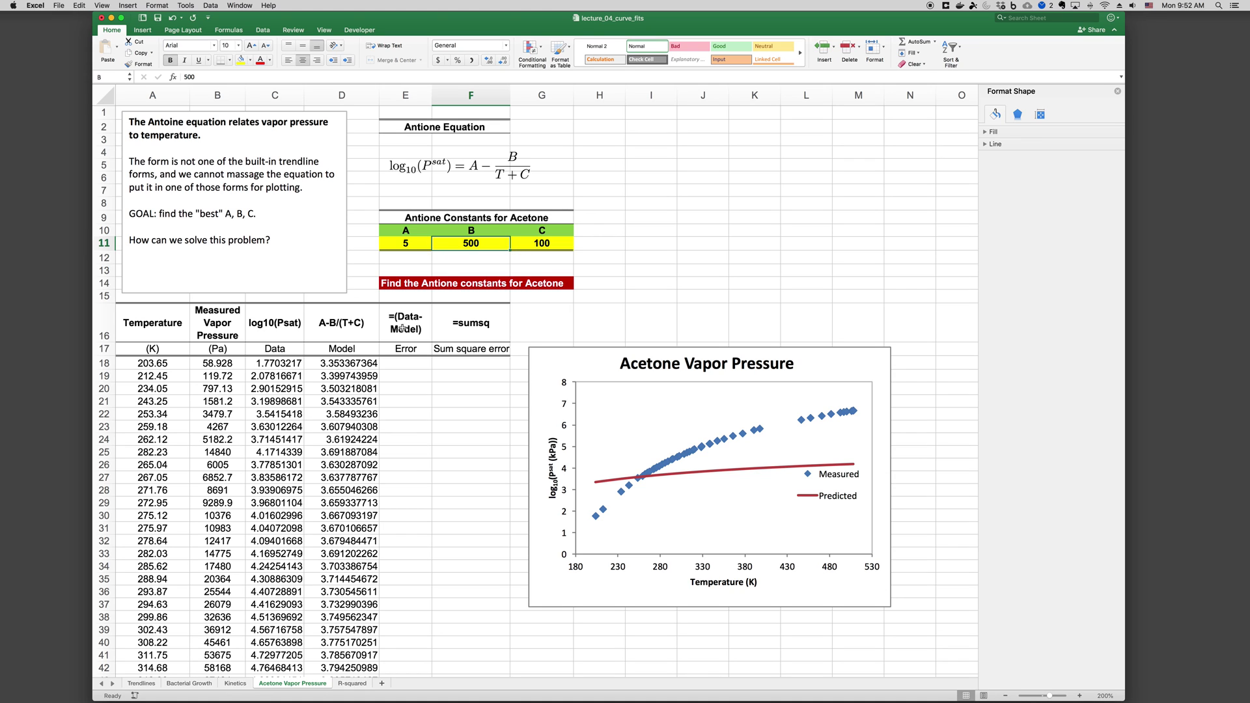
- Recheck the three constants and begin an Error formula in E18 with =(
left_click(412, 242)
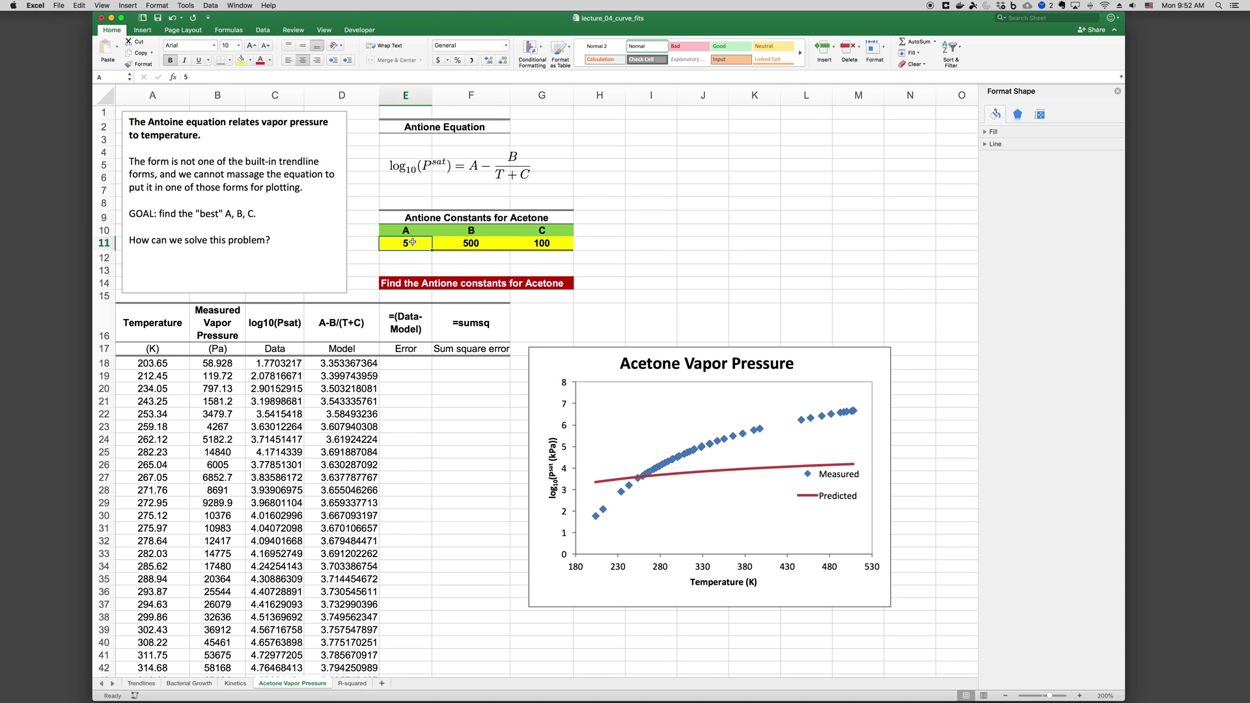
left_click(456, 243)
left_click(523, 243)
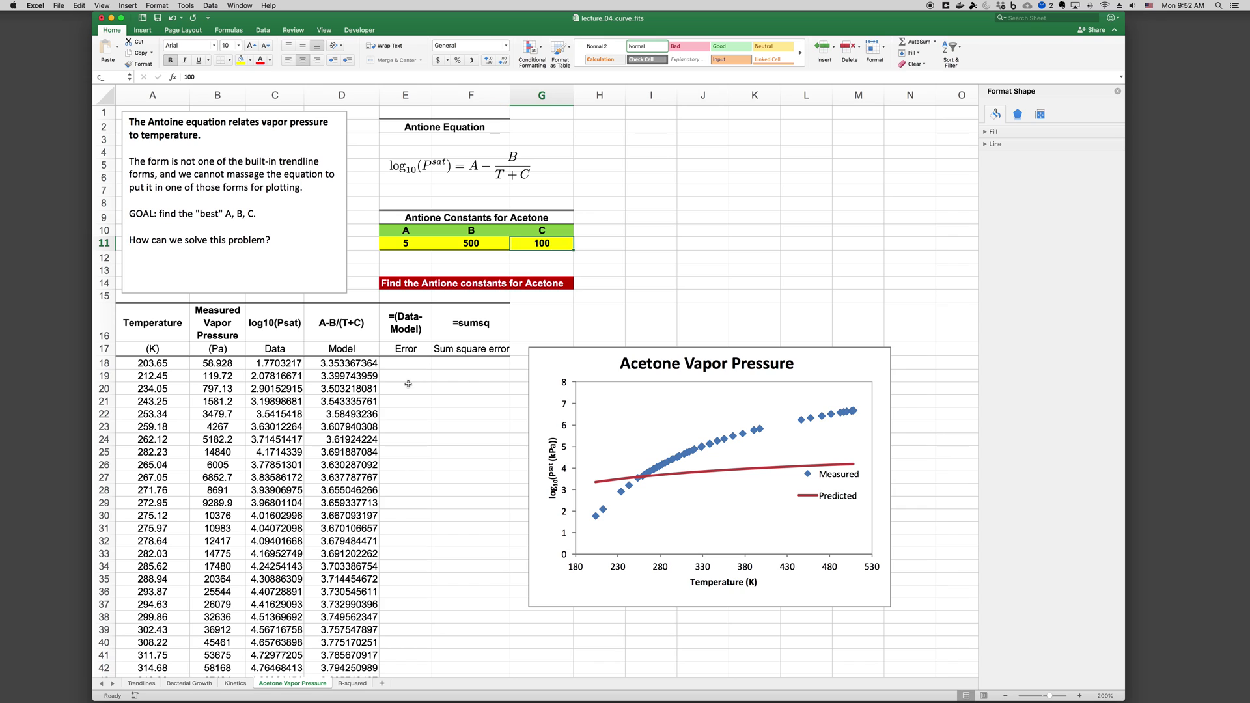
left_click(407, 363)
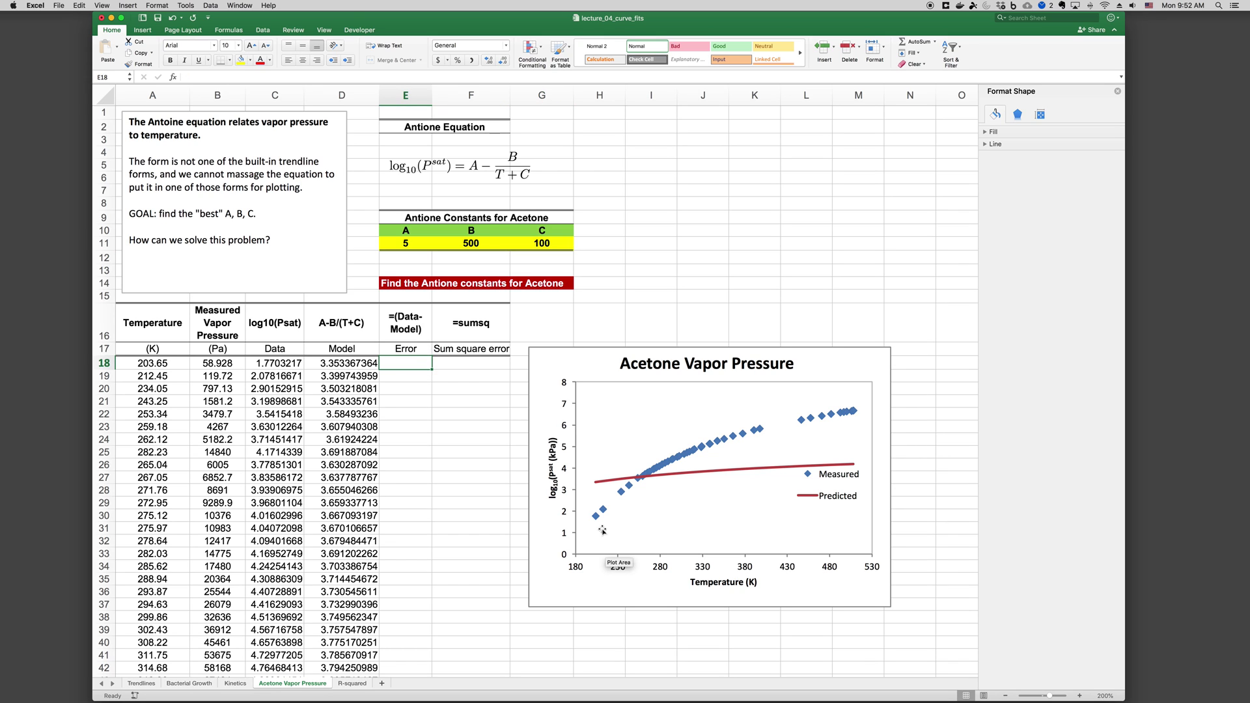
mouse_move(597, 520)
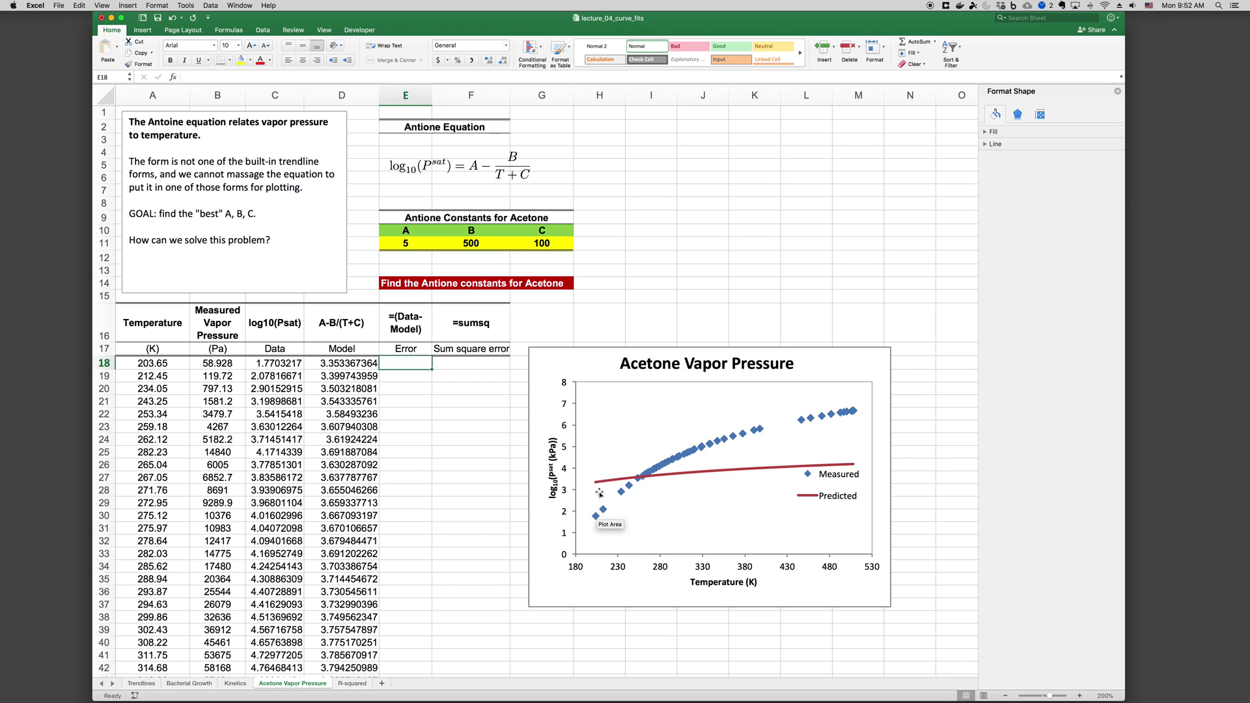
mouse_move(598, 488)
type("=(")
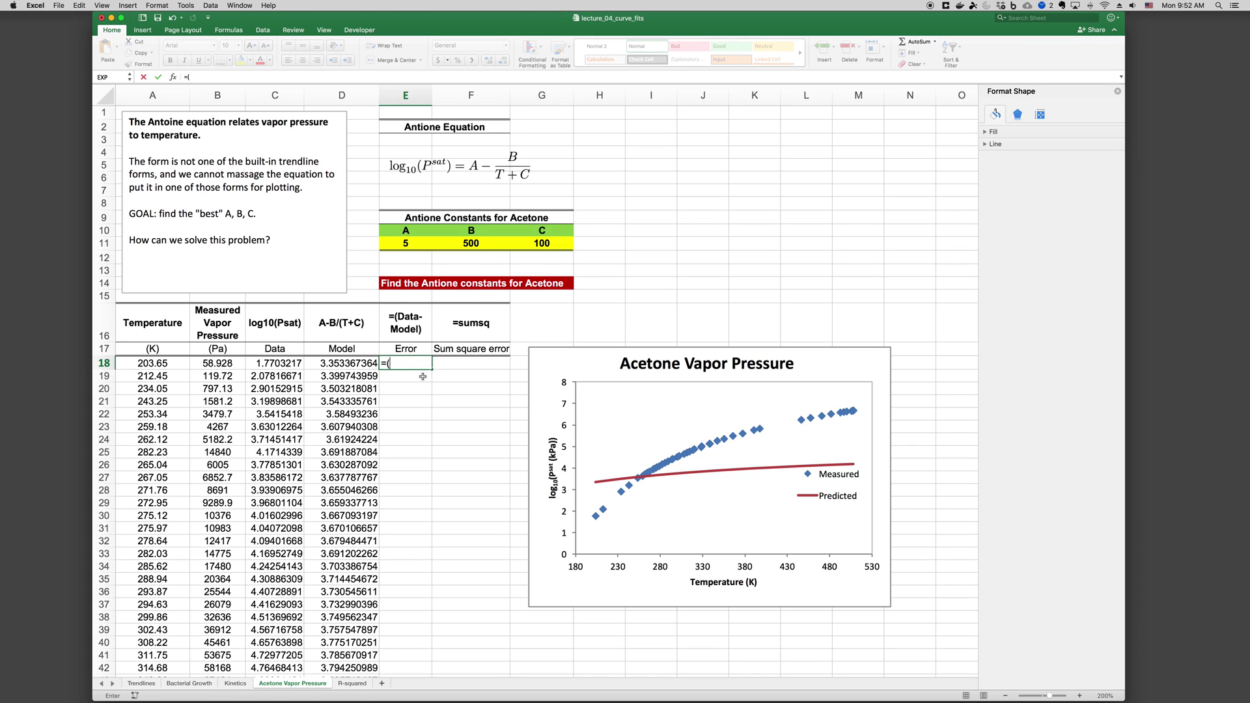
- Enter =(C18-D18) in E18 and fill it down the whole Error column
key("Left")
key("Left")
type("-")
key("Left")
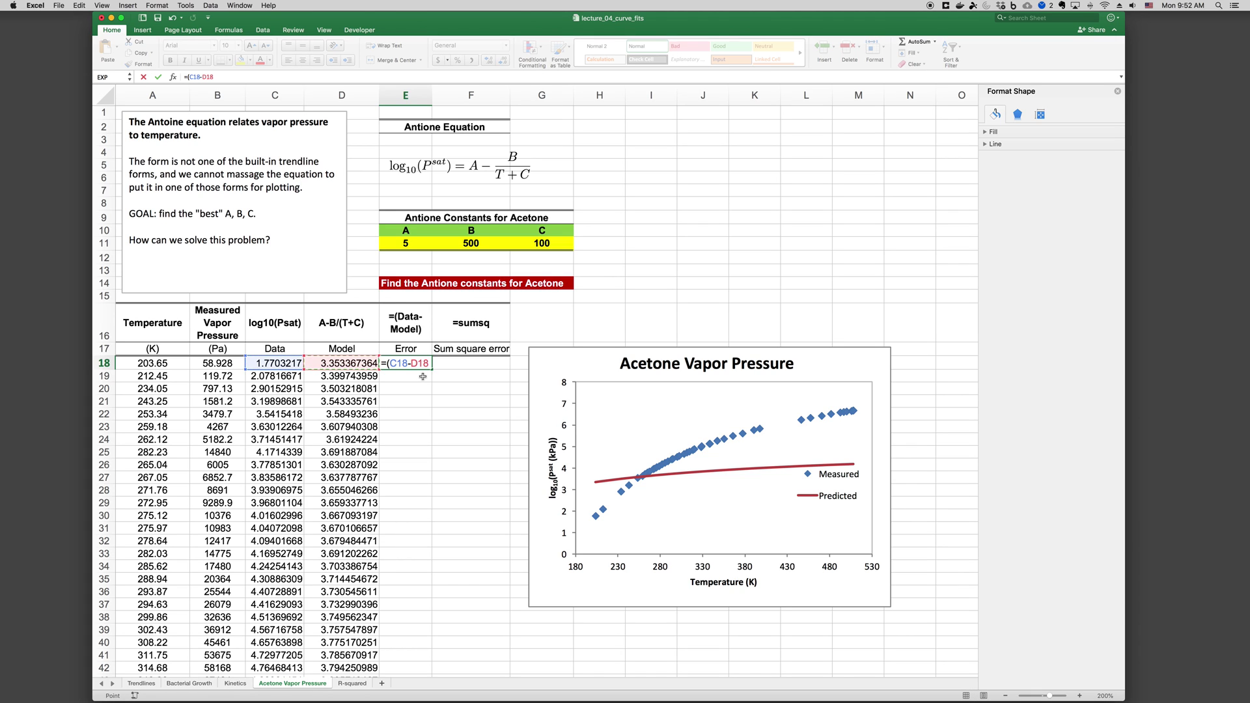
type(")")
key("Return")
left_click(426, 365)
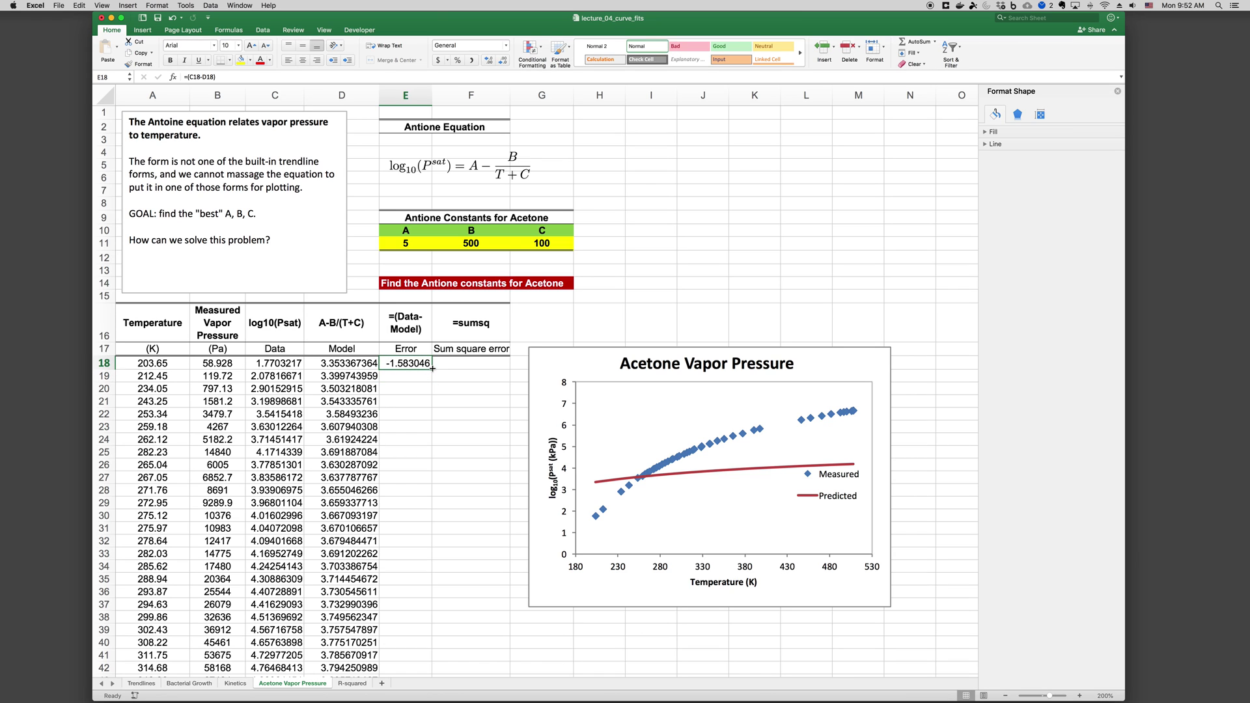
double_click(432, 369)
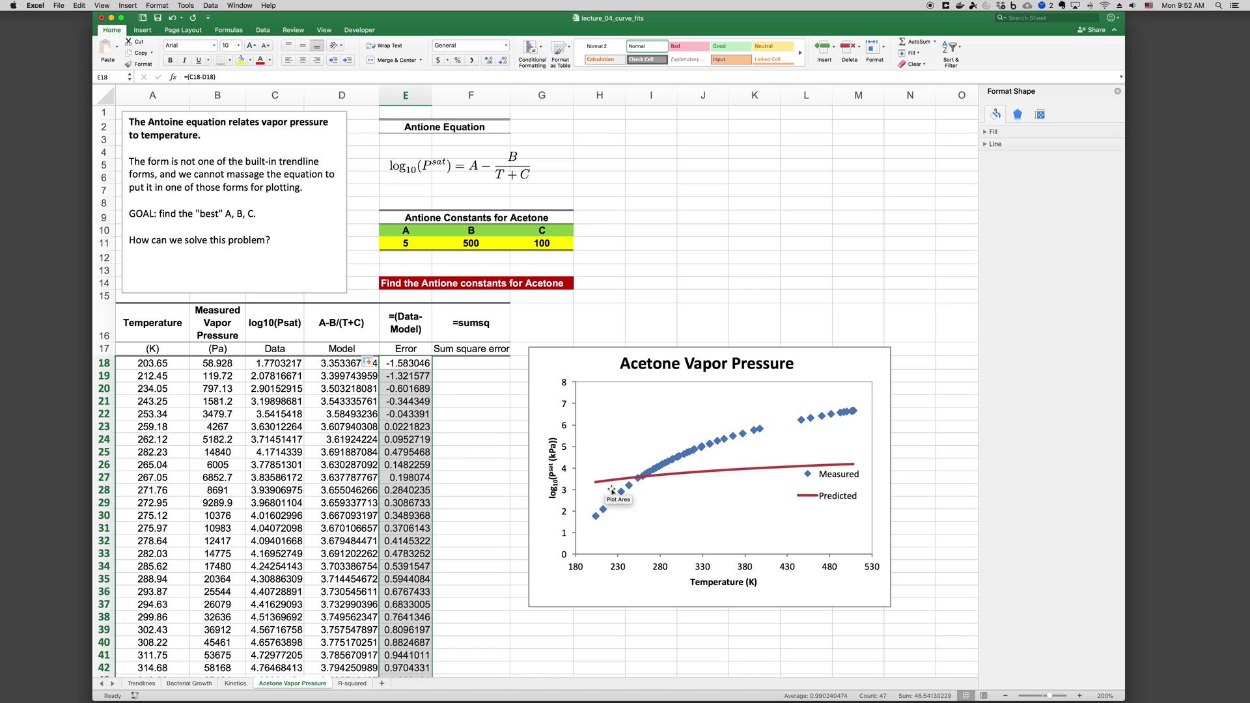
- Select the first seven error values to view their sum
mouse_move(710, 453)
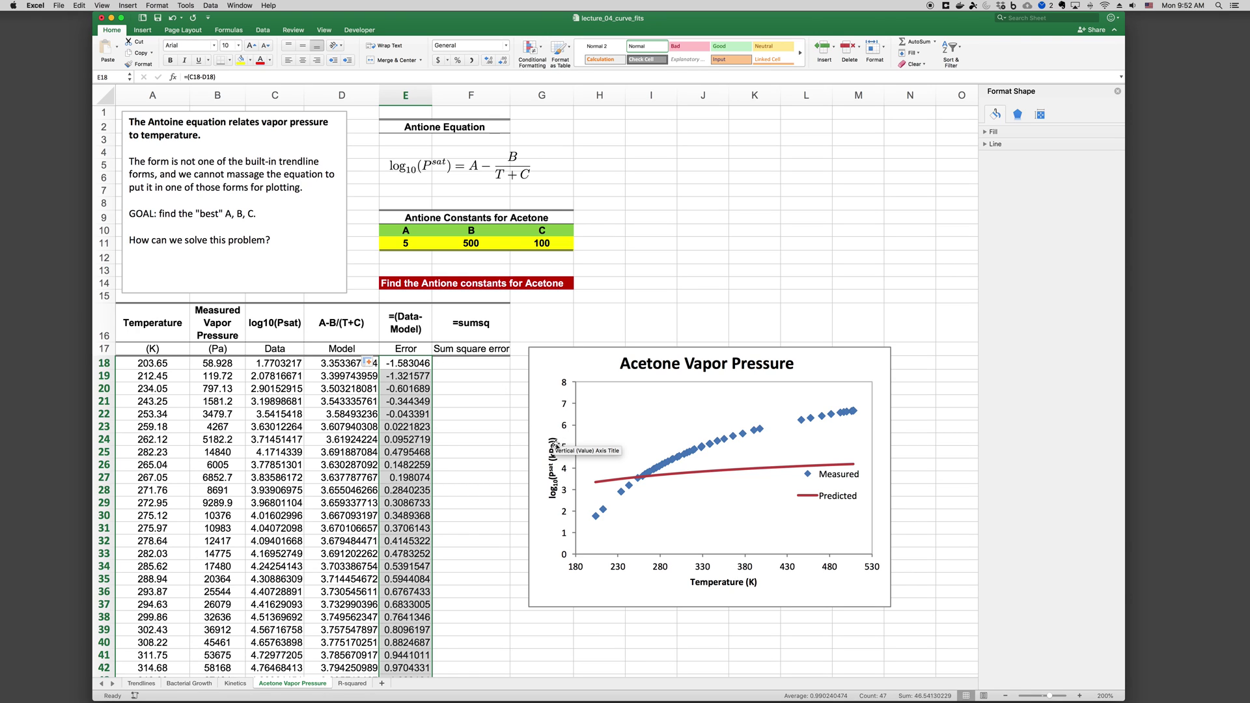
left_click(465, 366)
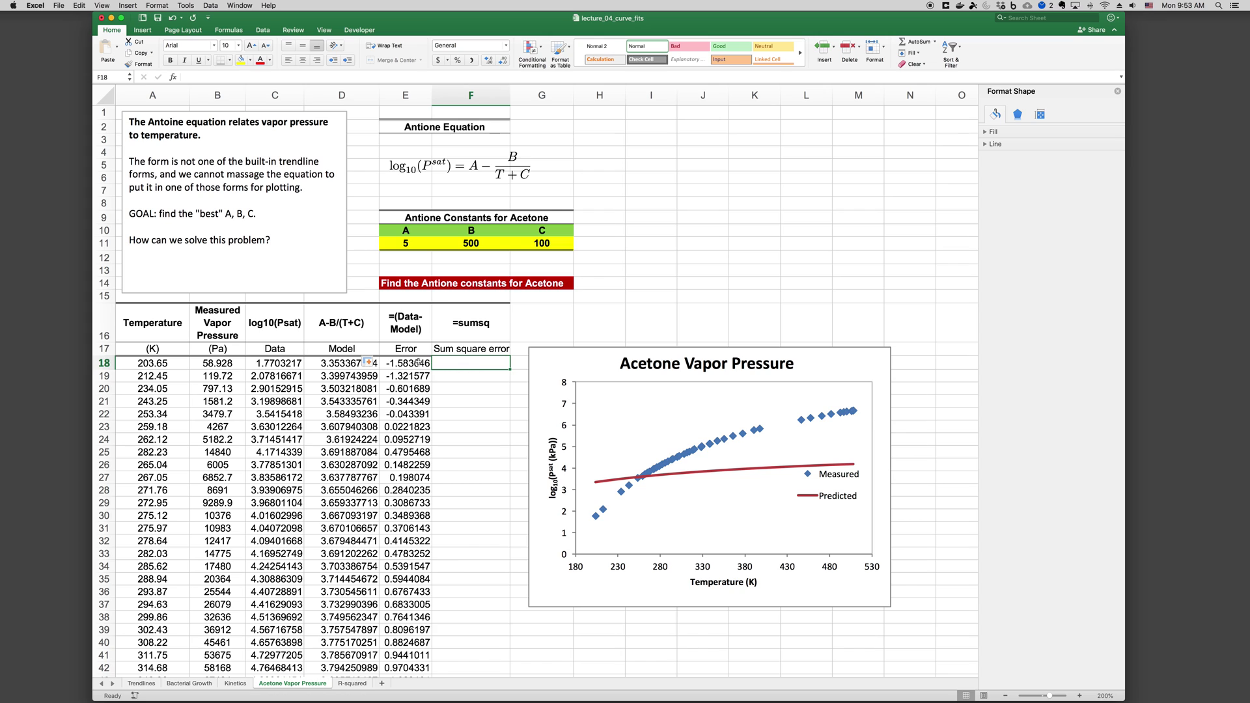
left_click(417, 363)
left_click_drag(417, 363, 420, 440)
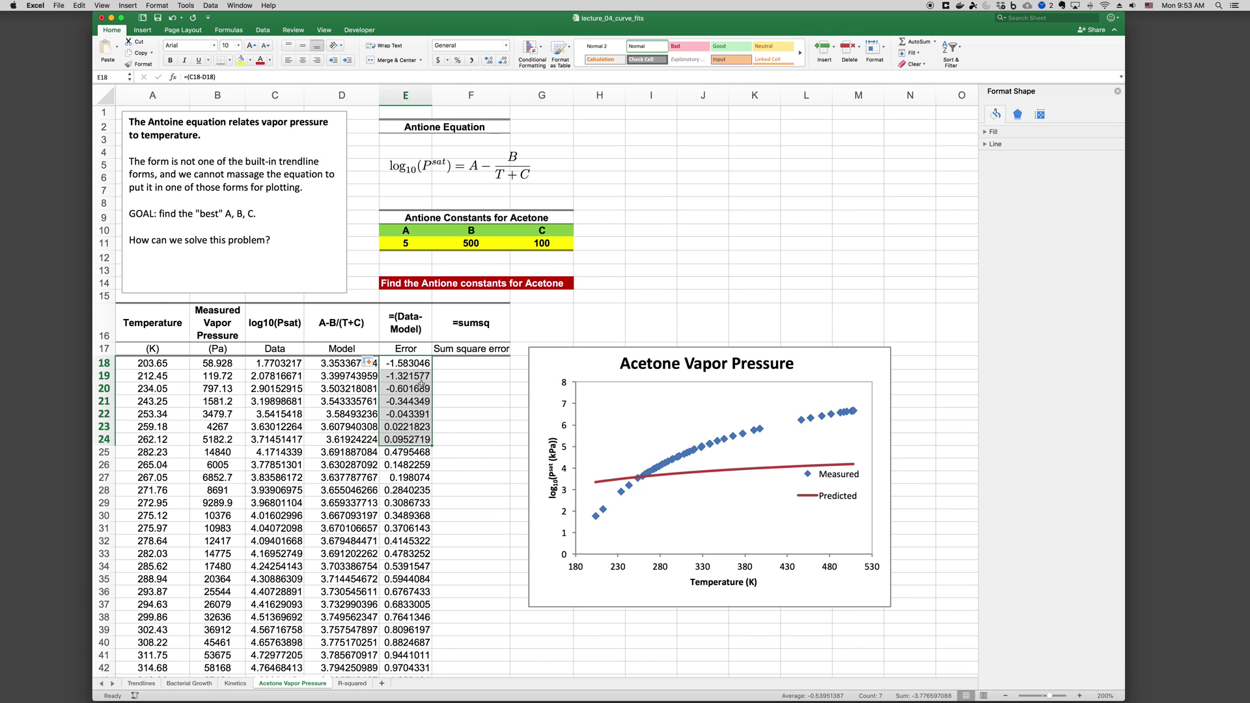
- Enter =SUMSQ(E18:E64) in F18, giving a sum square error of 91.9616768
left_click(477, 364)
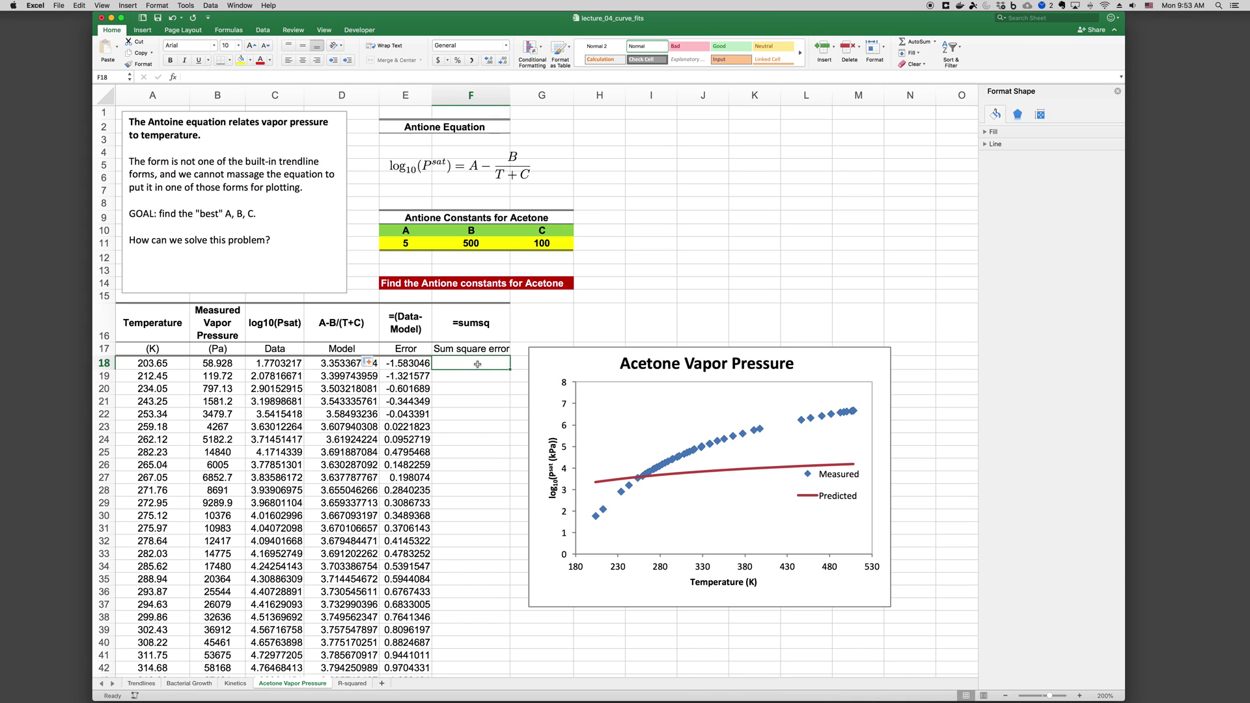
type("=sum")
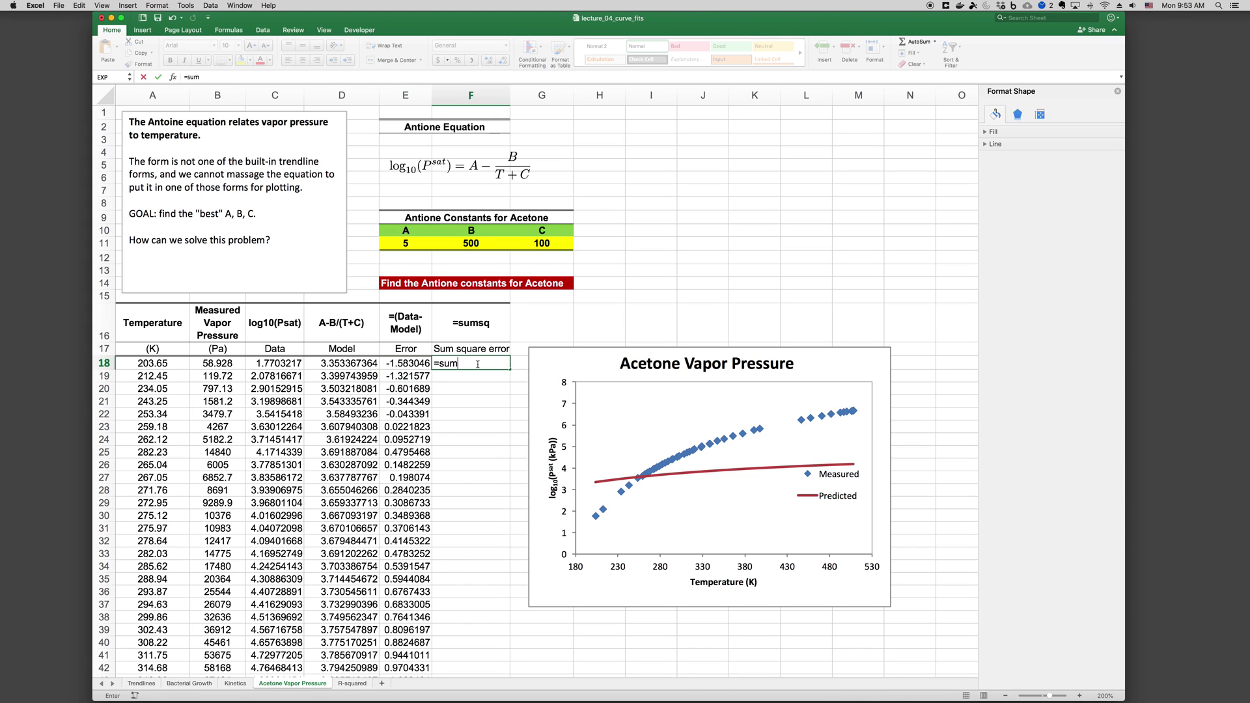
type("sq(")
left_click_drag(406, 364, 422, 546)
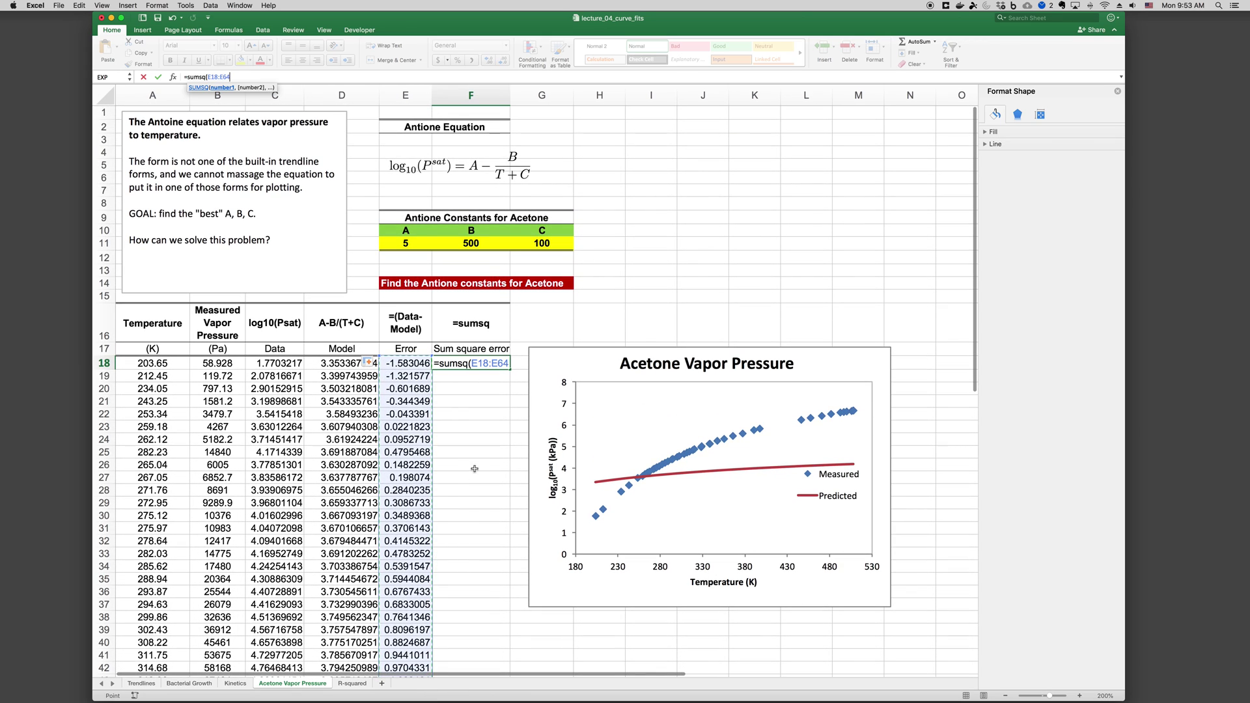
type(")")
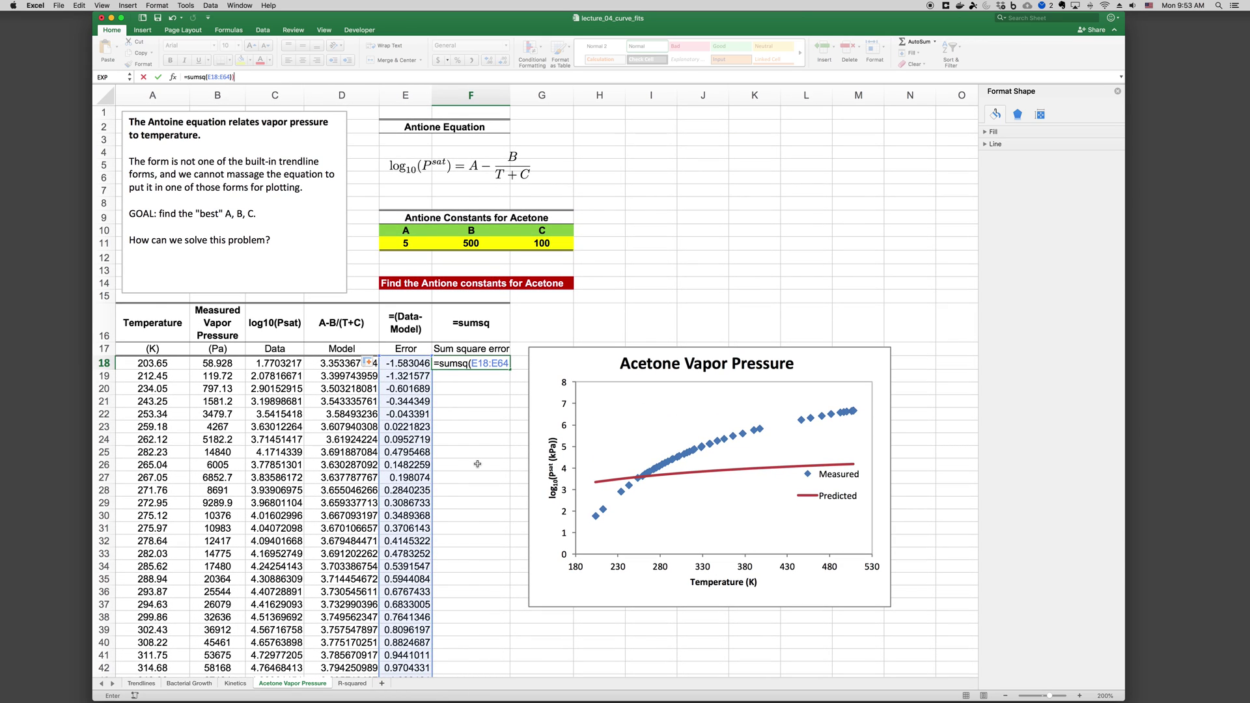
key("Return")
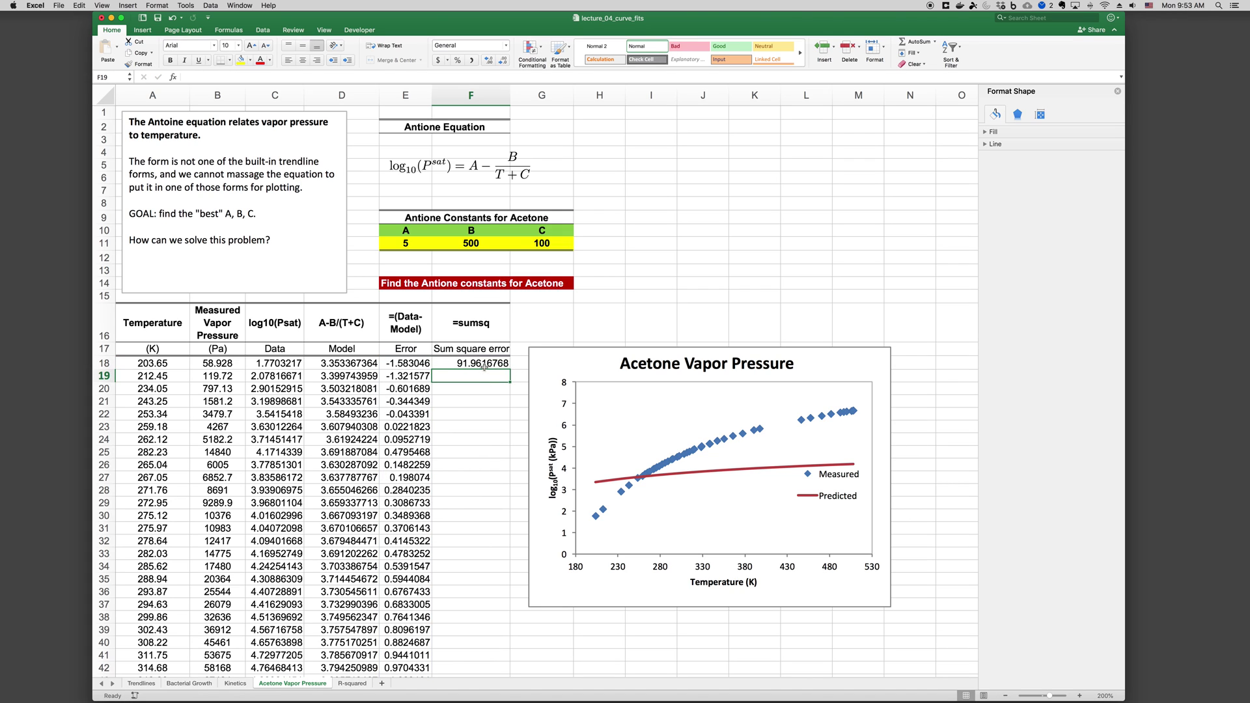
left_click(484, 364)
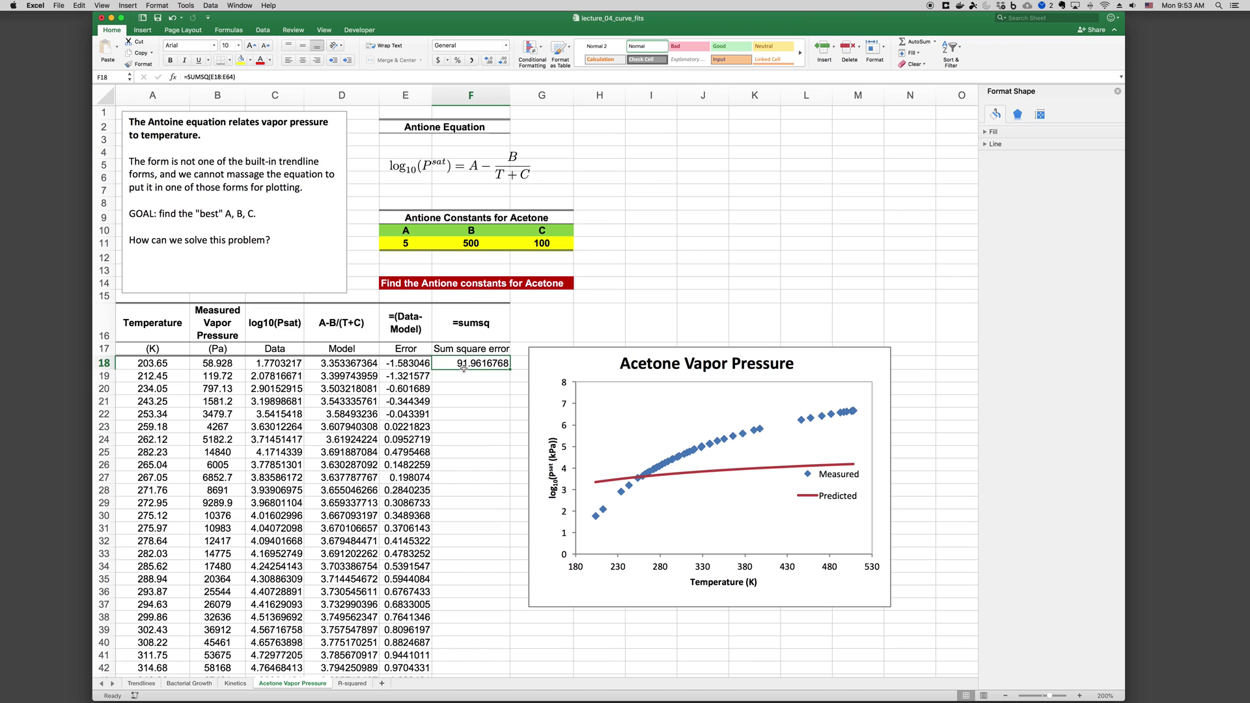
- Set up Solver to minimise F18 by changing constants A, B, C in E11:G11
left_click(263, 31)
left_click(707, 48)
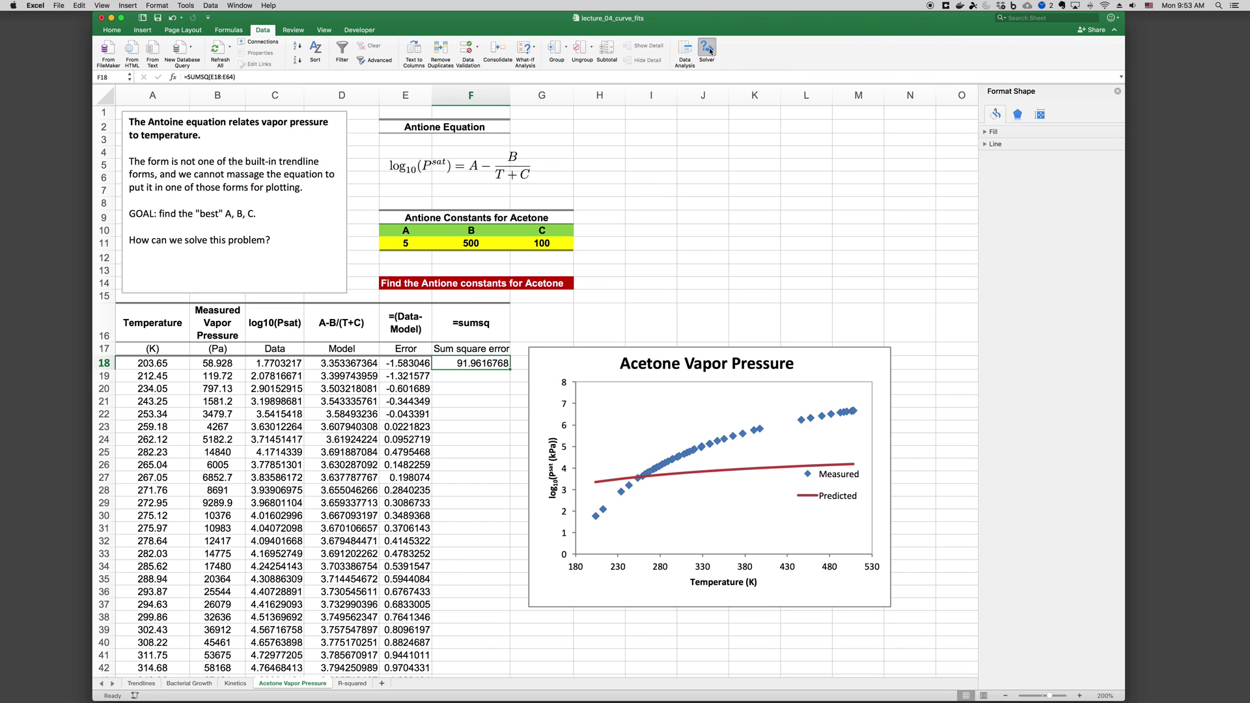
left_click_drag(590, 234, 643, 239)
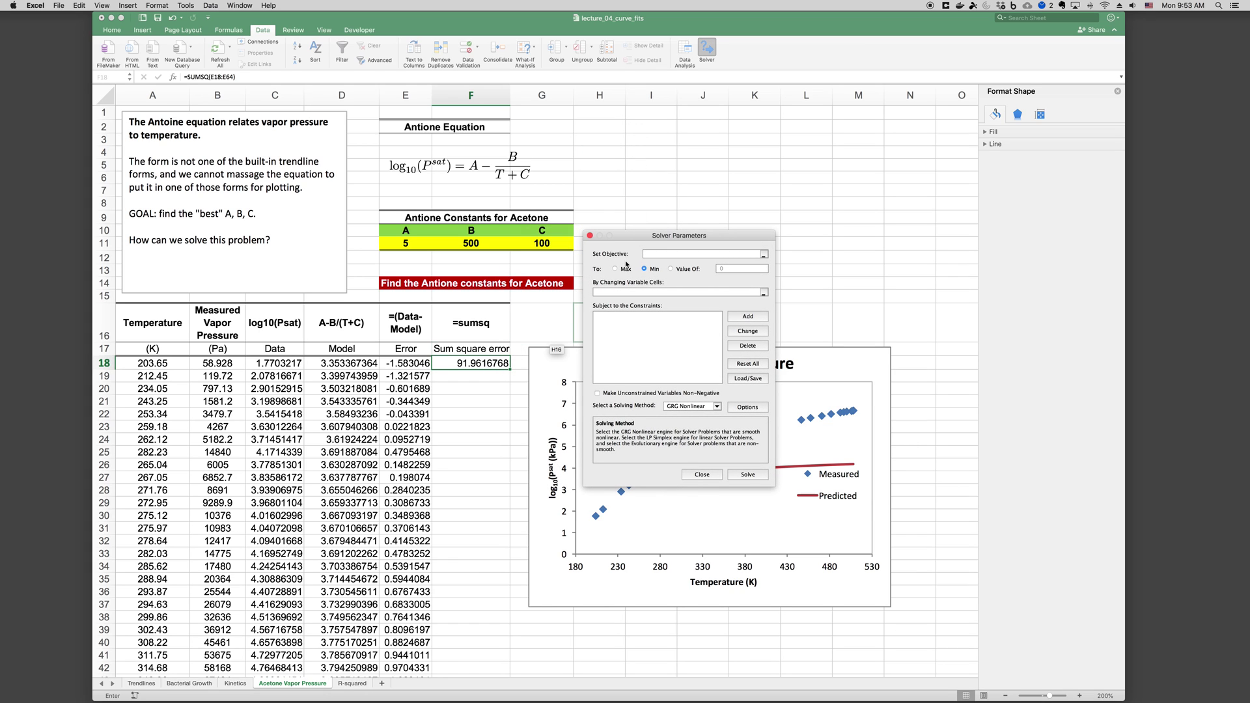
left_click(479, 363)
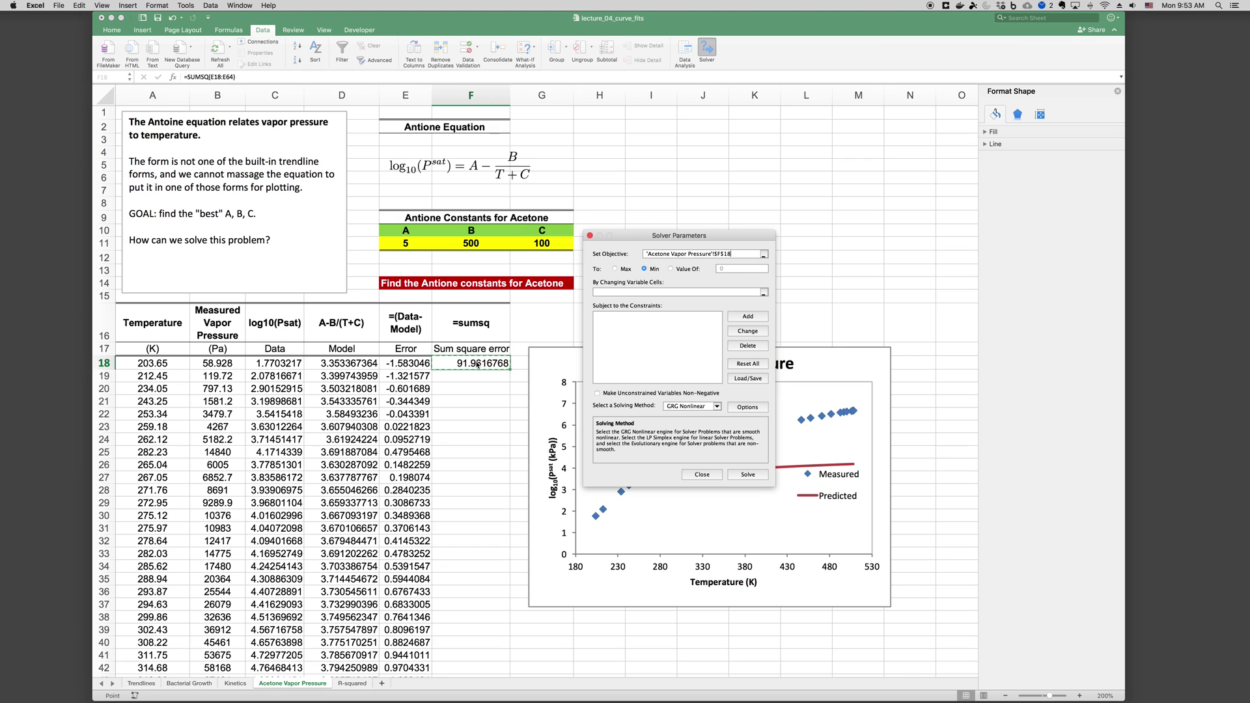
left_click(645, 269)
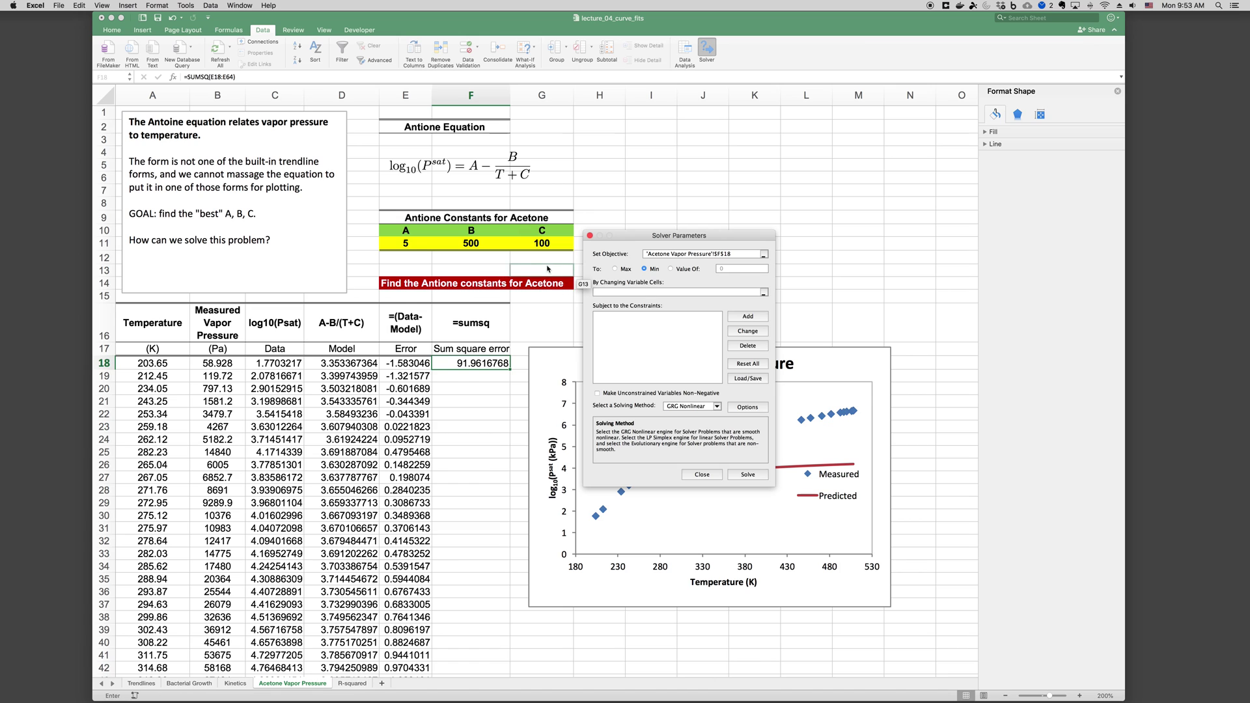
left_click_drag(404, 243, 532, 250)
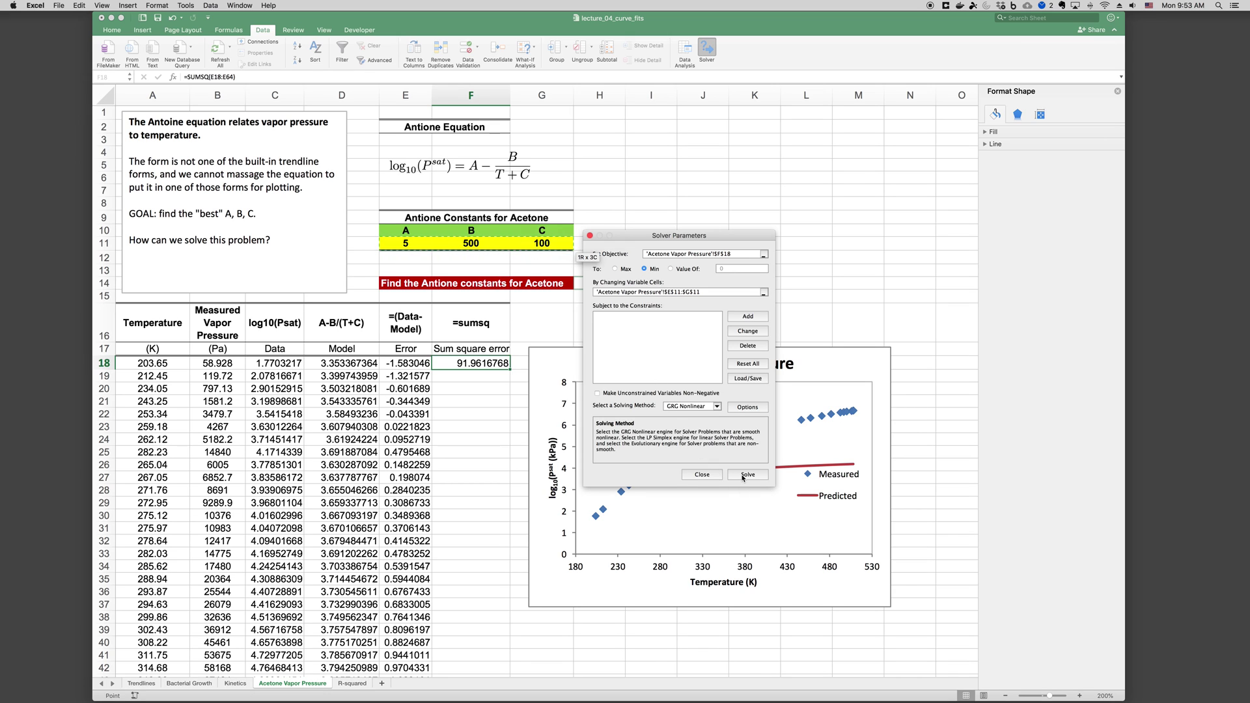
- Solve and keep the solution: A=9.406096, B=1300.630609, C=-33.8066936, error 0.007555174
left_click(742, 475)
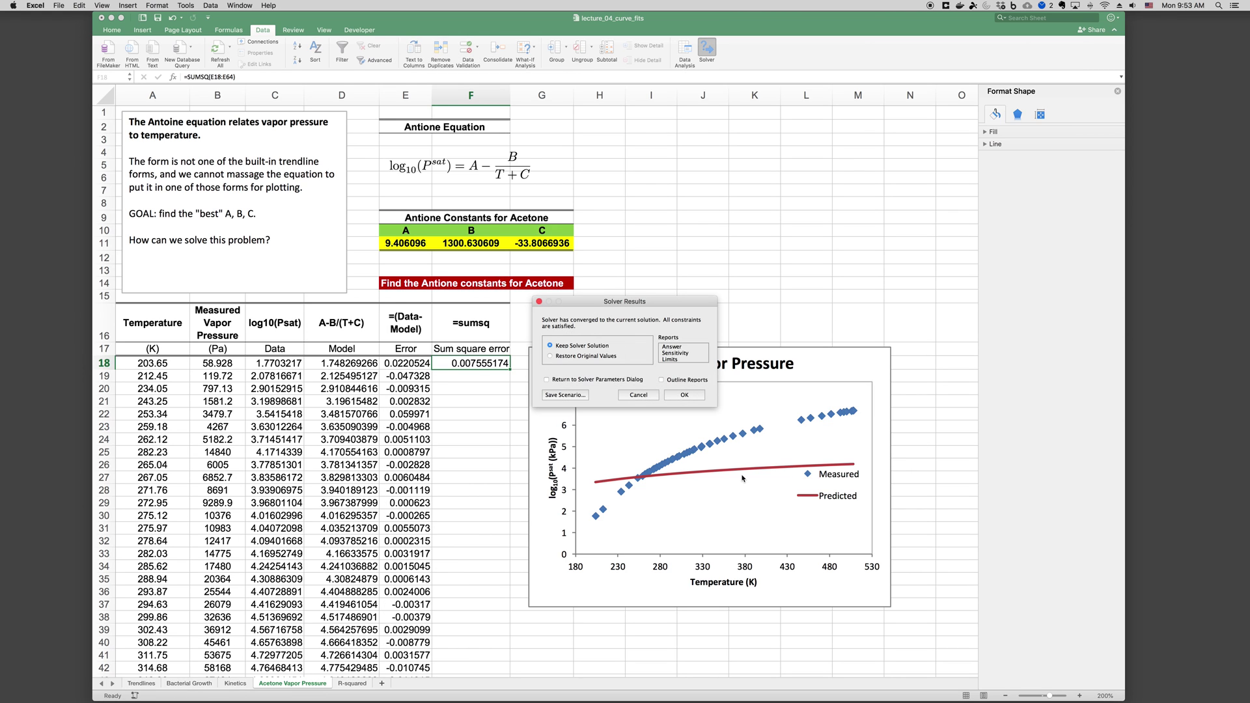
left_click(692, 393)
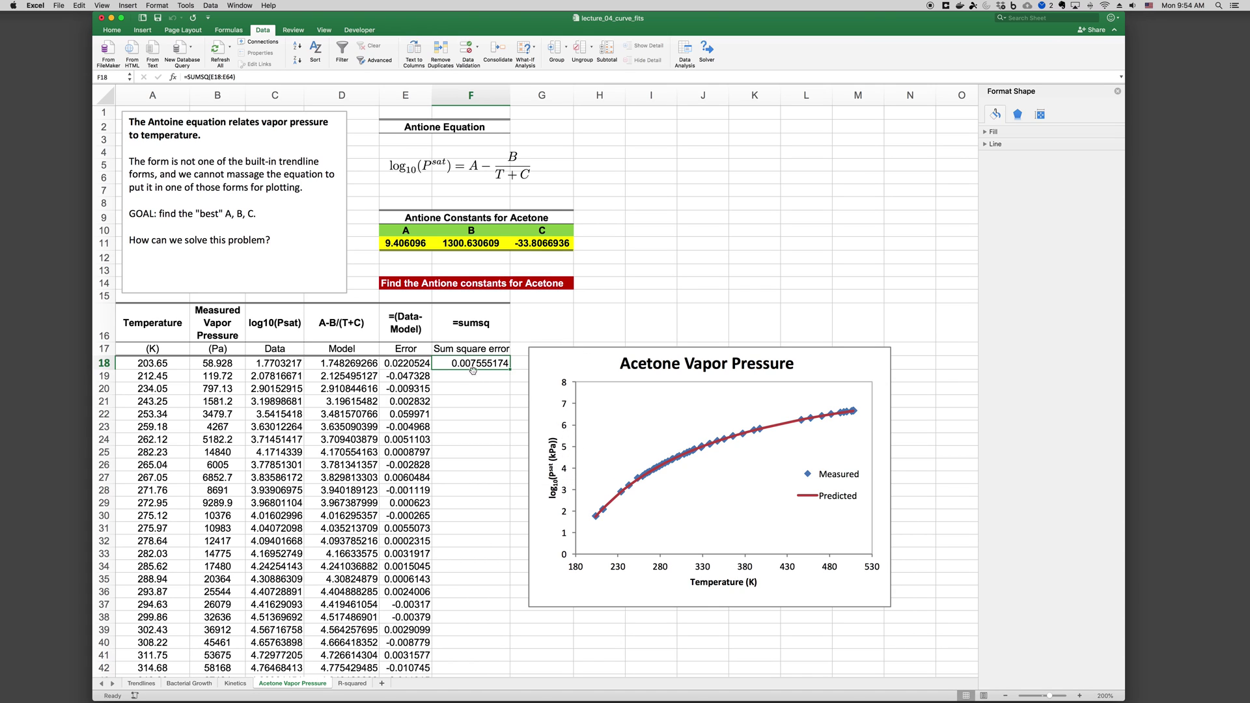
mouse_move(594, 520)
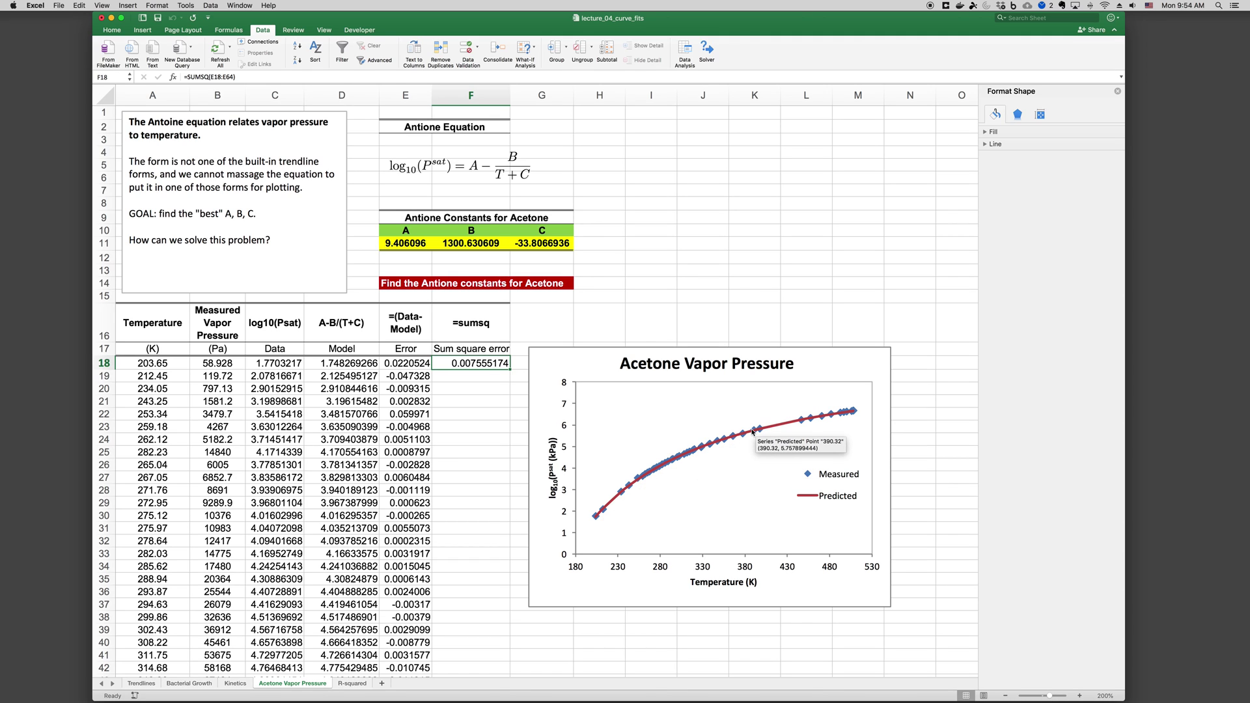
left_click(713, 333)
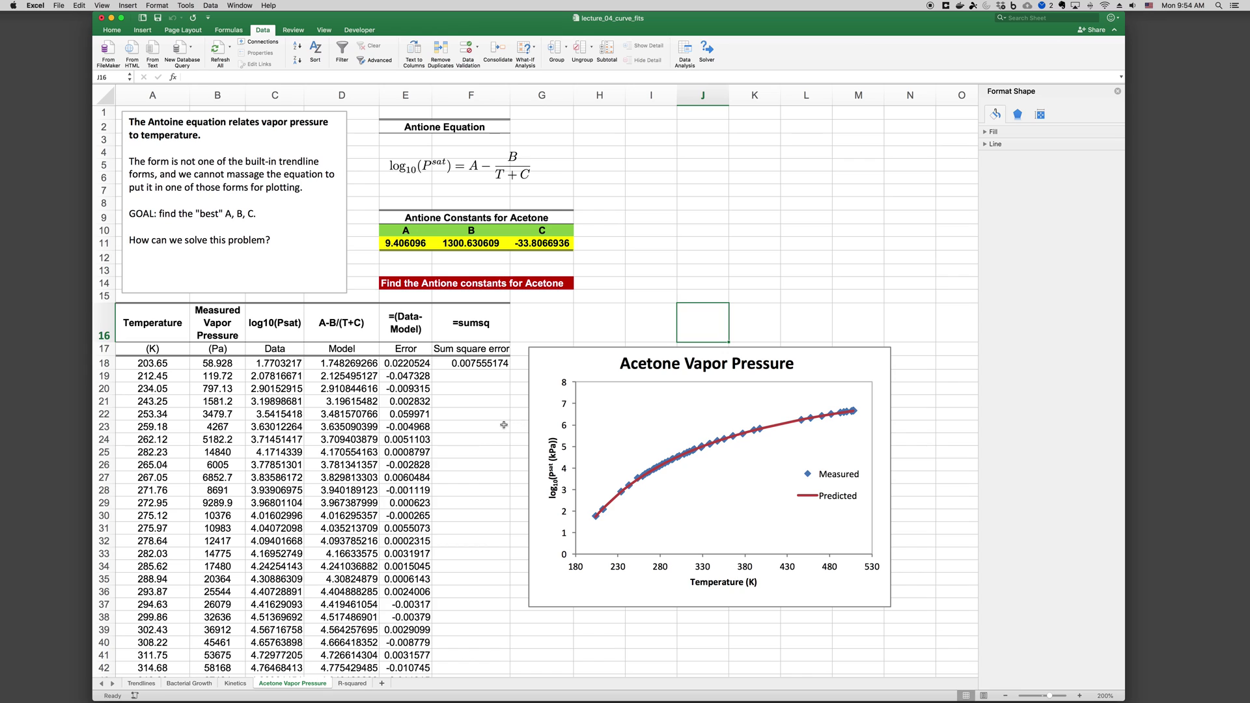
left_click(498, 423)
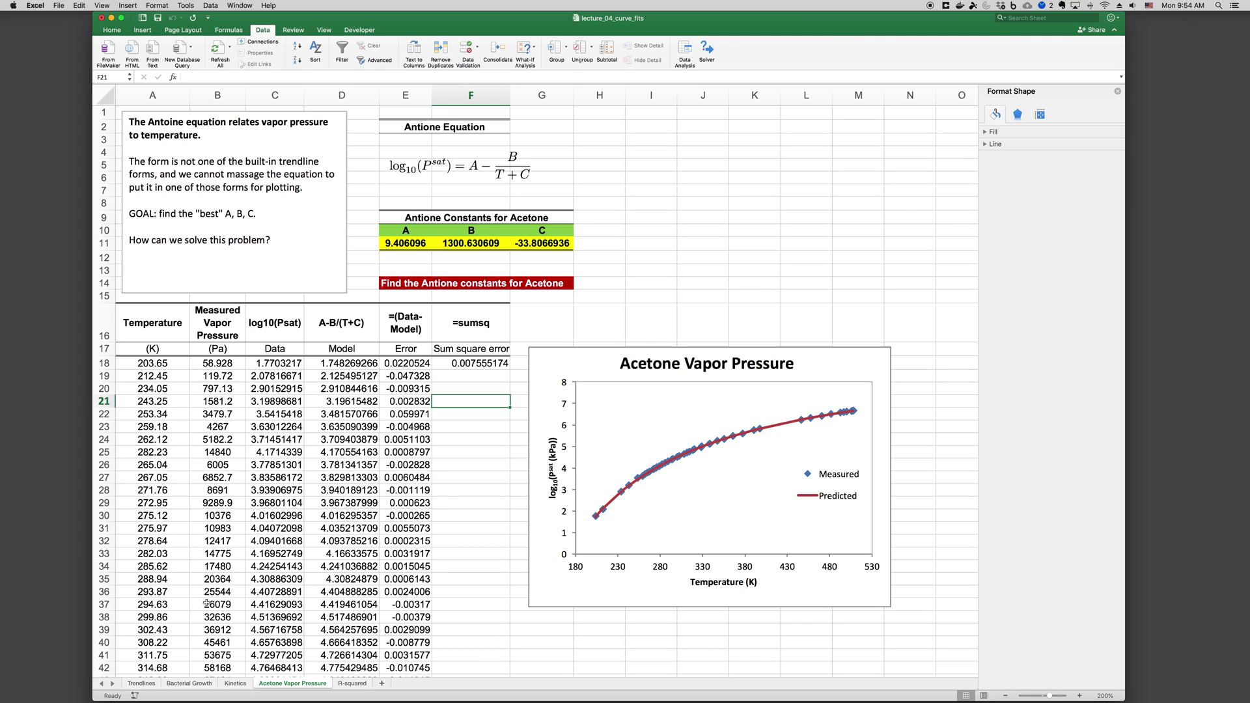
- Switch to the Bacterial Growth sheet and move its exponential chart beside the N column
left_click(197, 683)
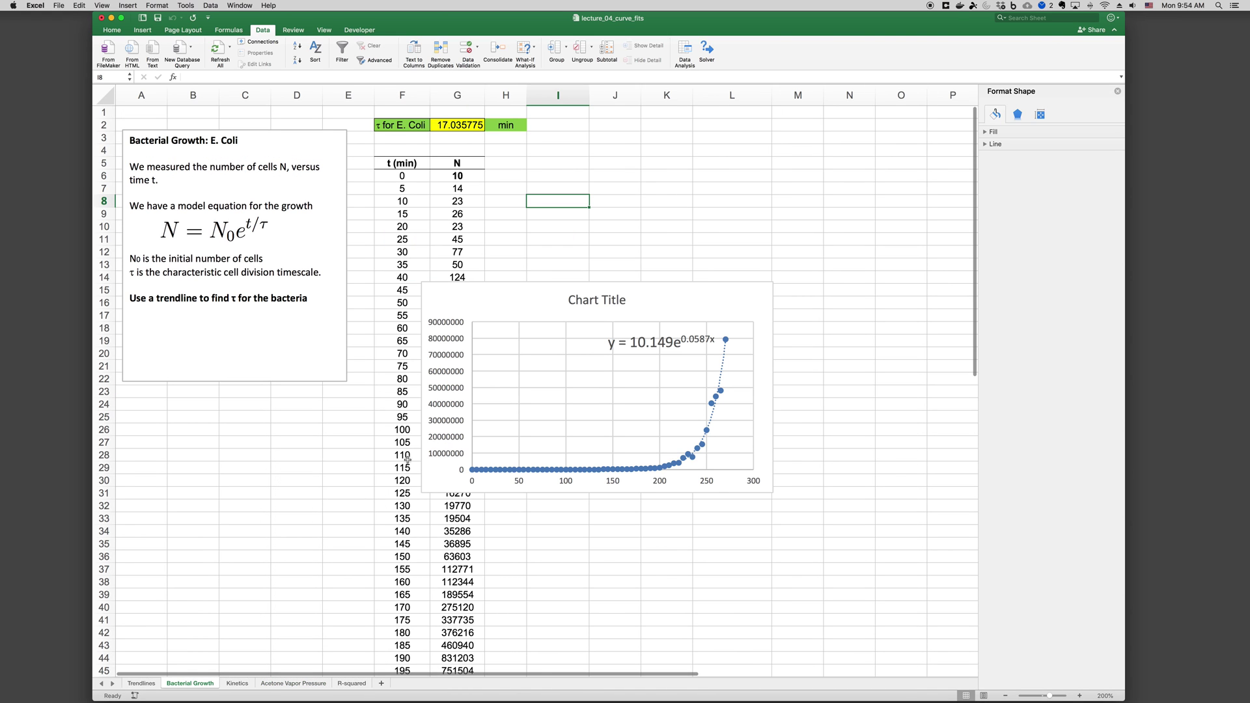
left_click_drag(494, 351, 535, 327)
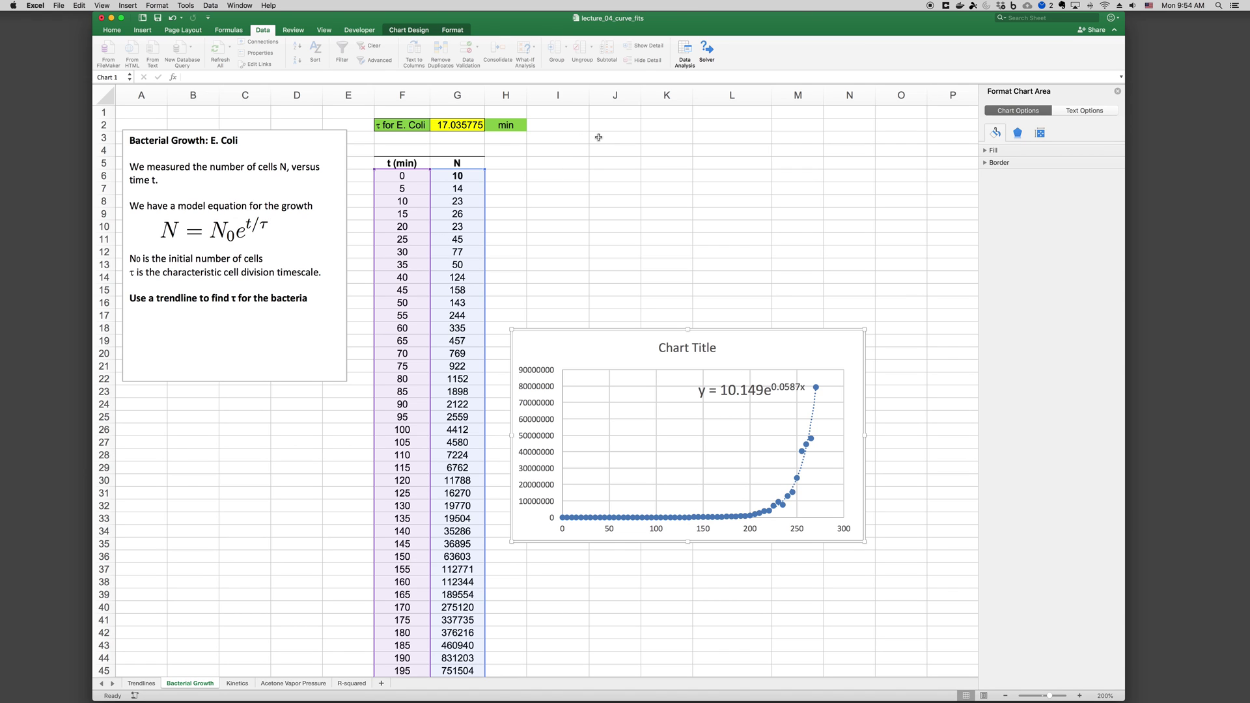
left_click(599, 138)
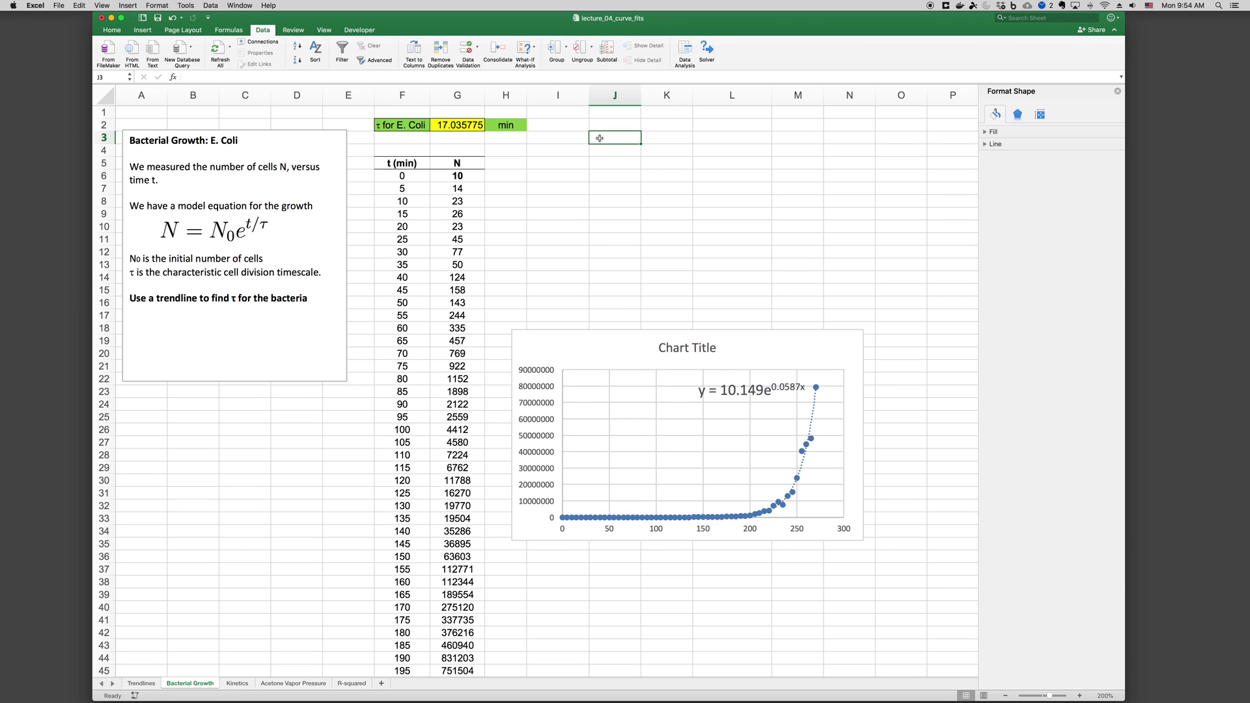
- Note the equation 'lnN = lnN0 + t/tau' in J3
type("ln")
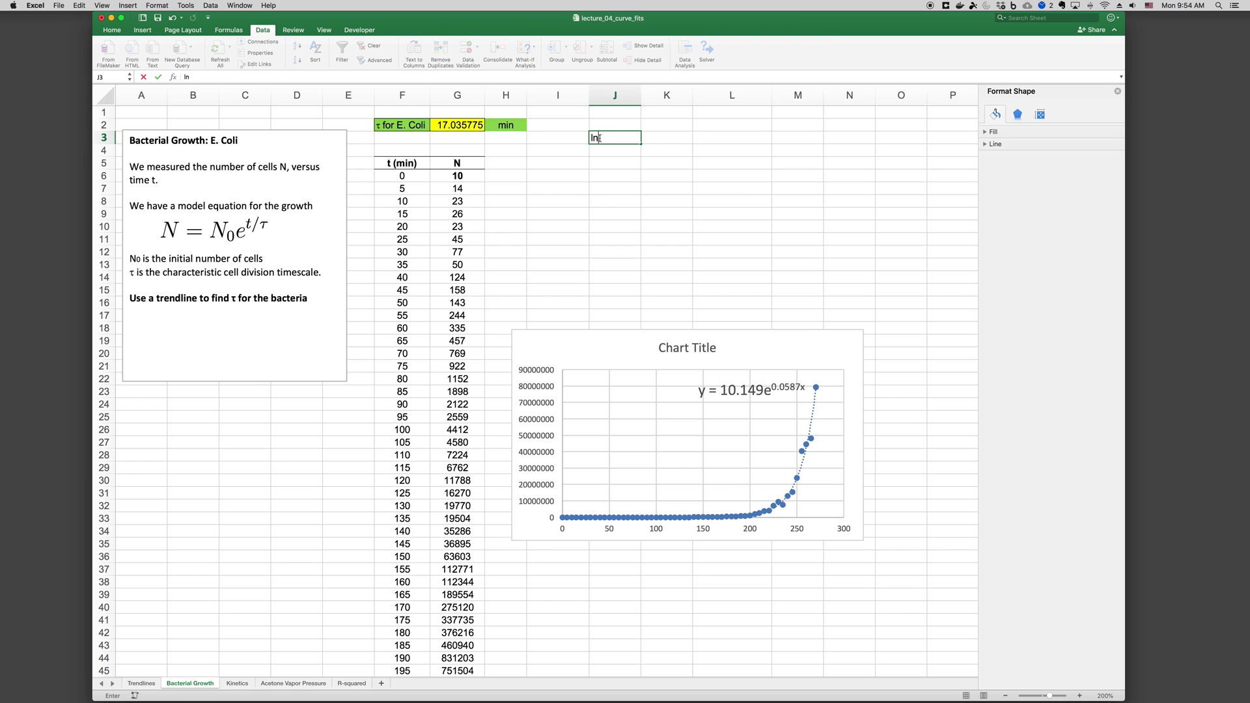
type("N = lnN0 + t/tau")
key("Return")
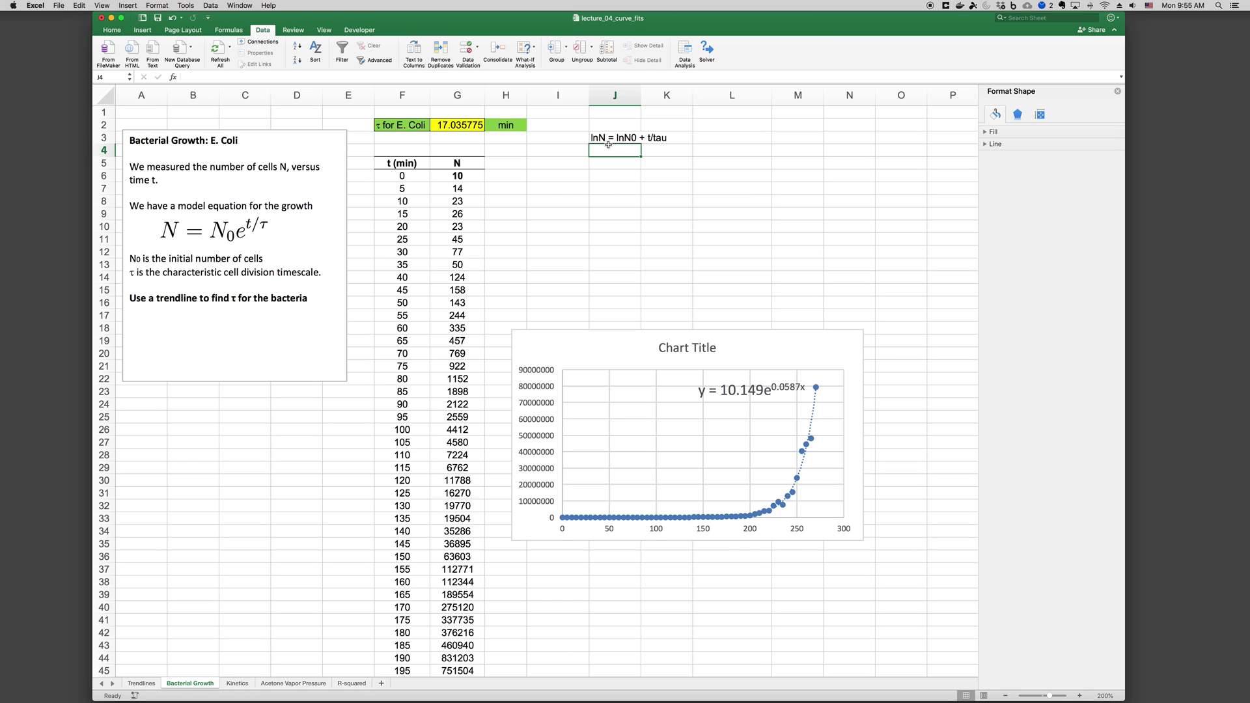
left_click(499, 162)
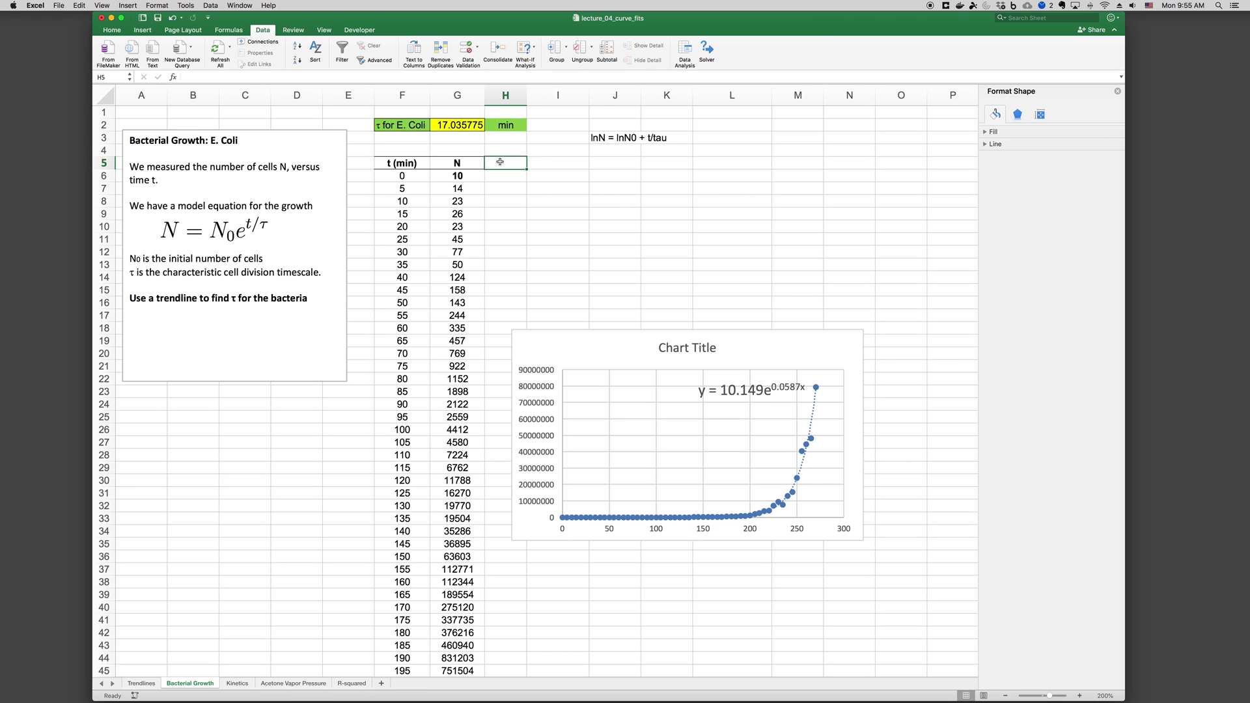
type("l")
key("Return")
- Enter =LN(G6) in H6, fill it down column H, and move the chart right
type("=ln")
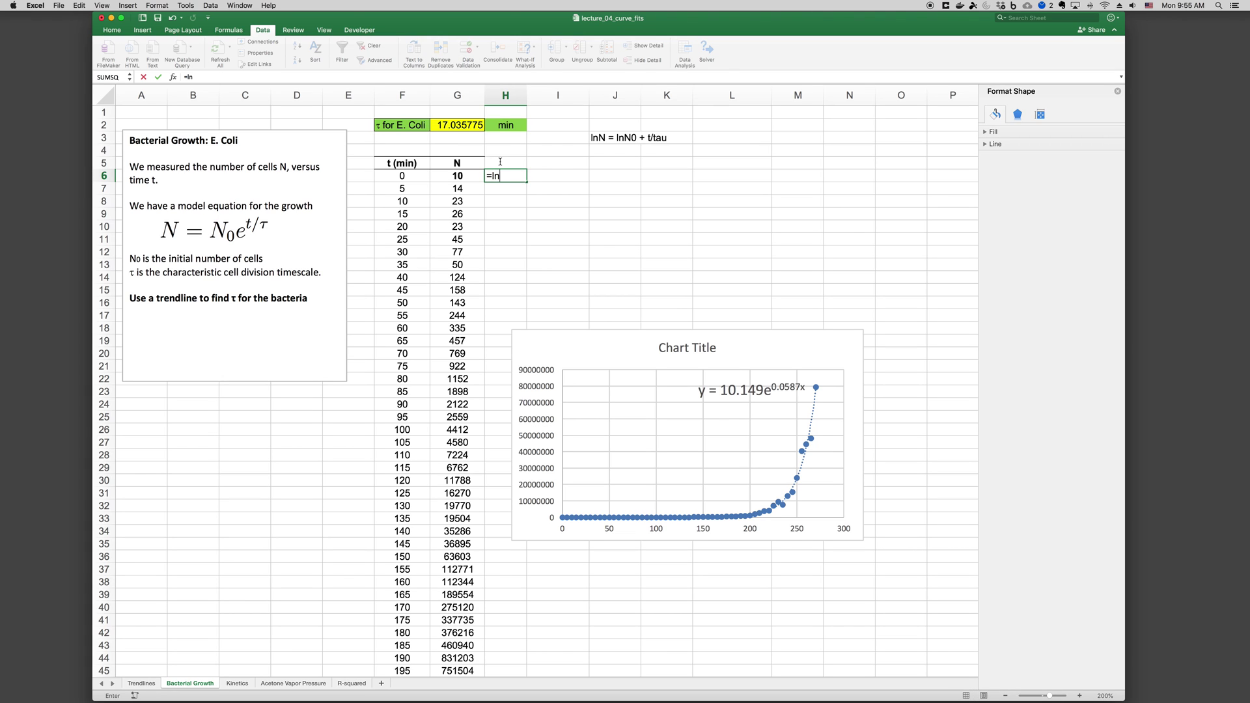
type("(")
key("Left")
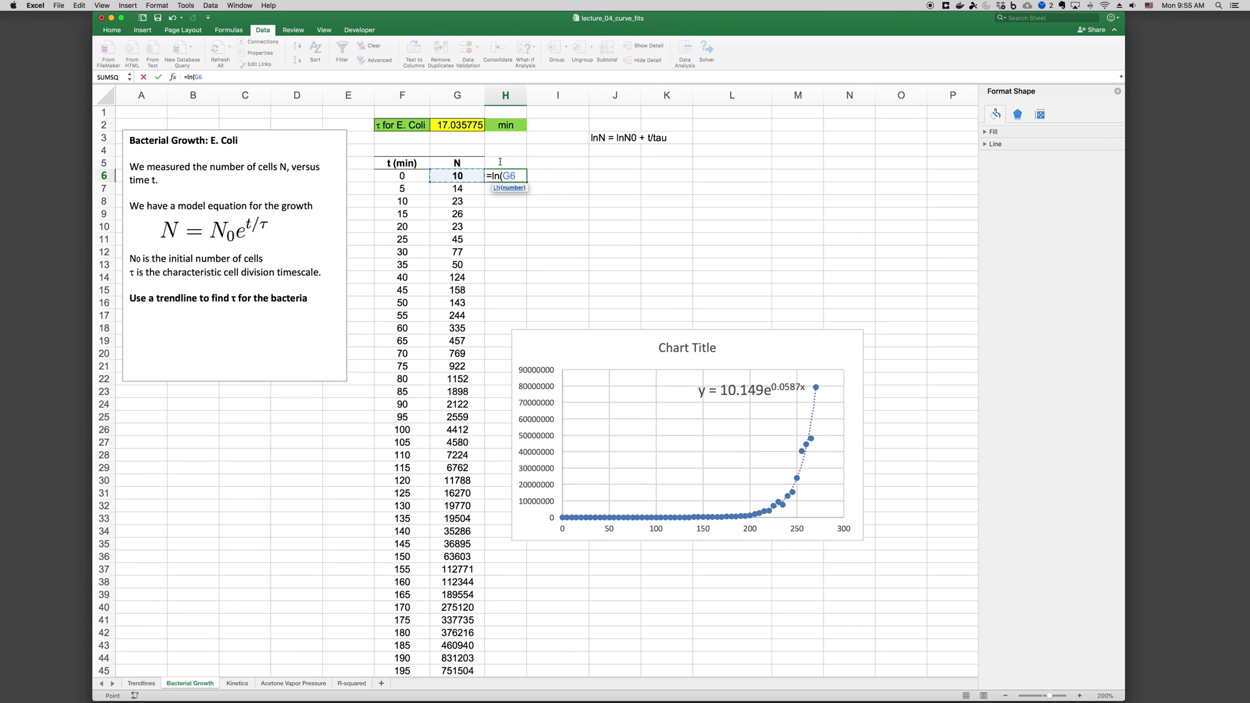
type(")")
key("Return")
left_click(513, 176)
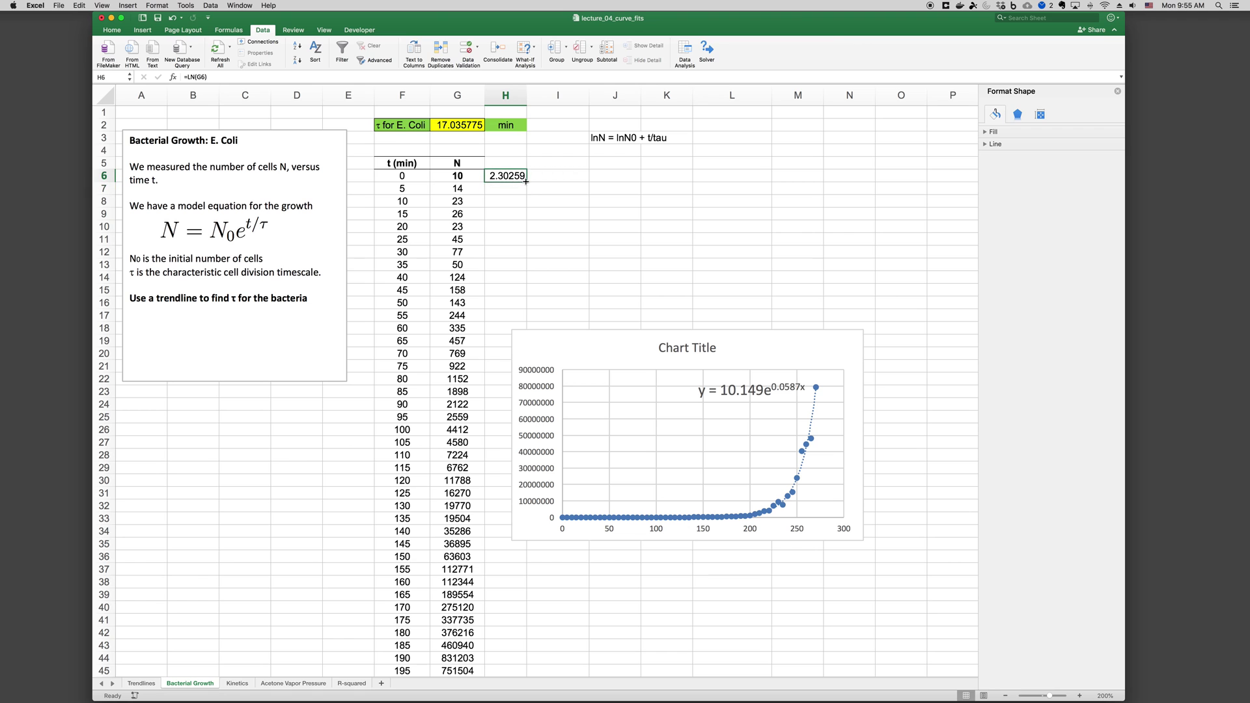
double_click(526, 182)
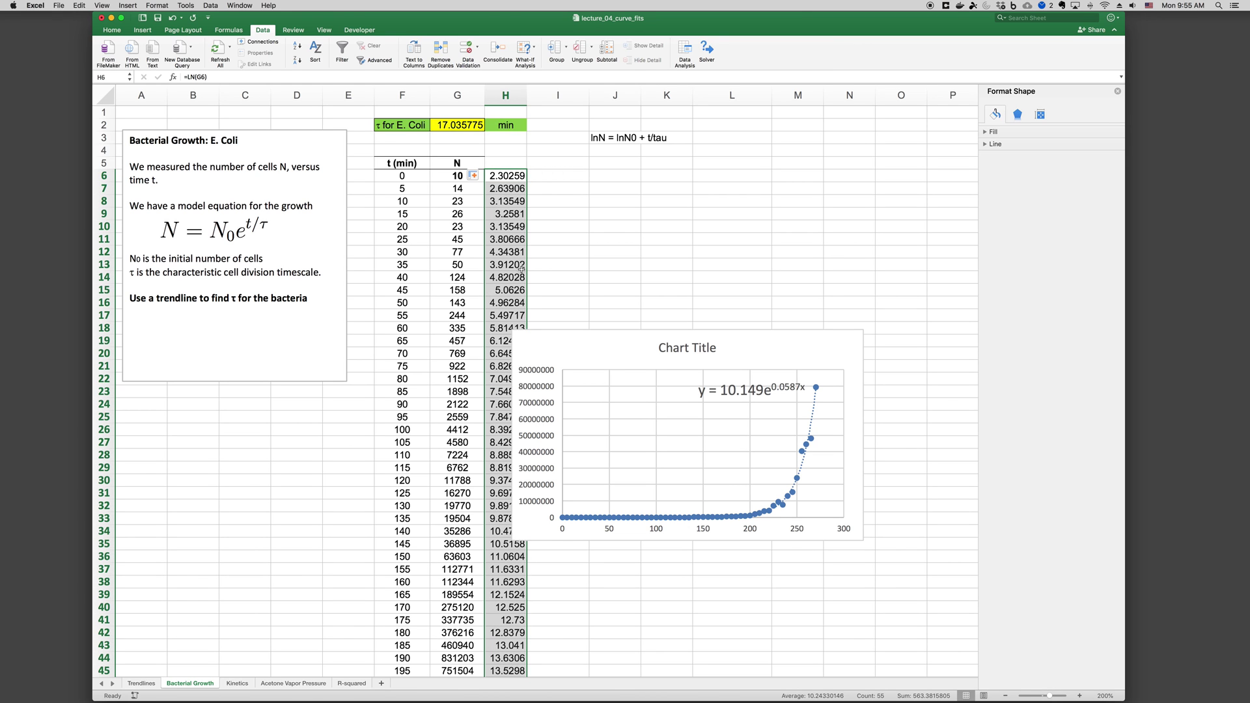
left_click_drag(557, 333, 597, 312)
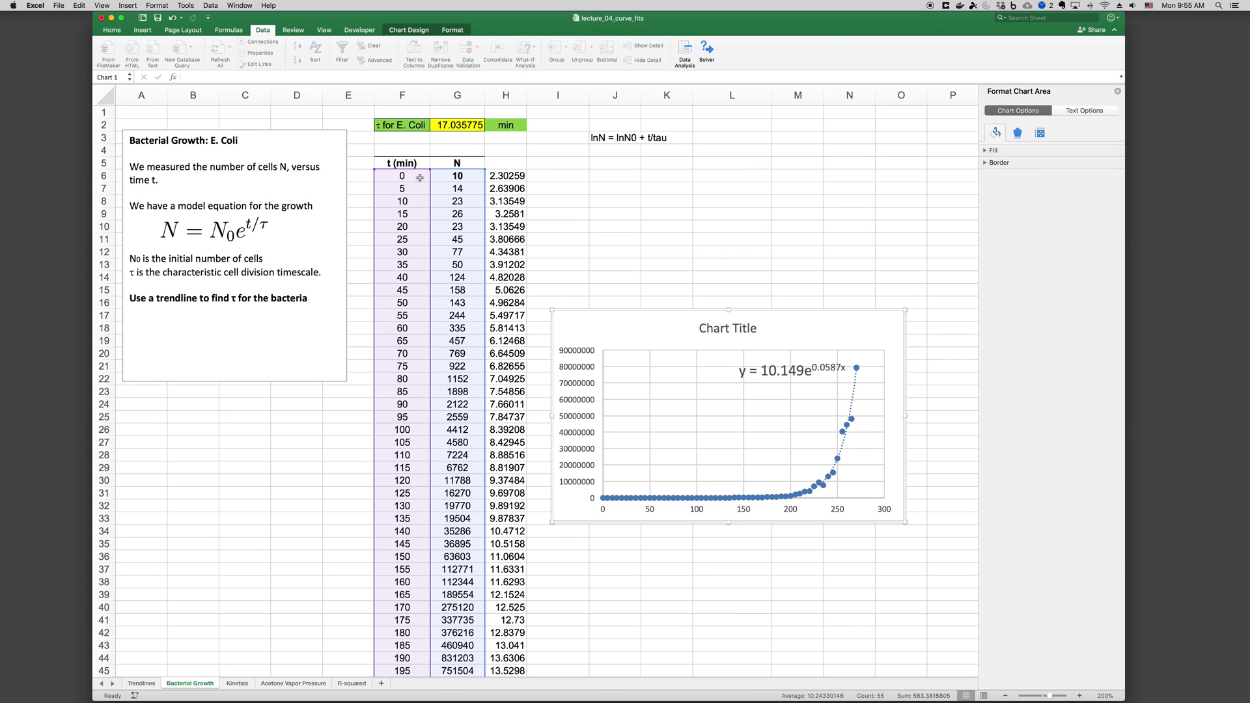
- Plot ln(N) against t as a plain scatter chart placed over the old chart
left_click_drag(420, 177, 408, 535)
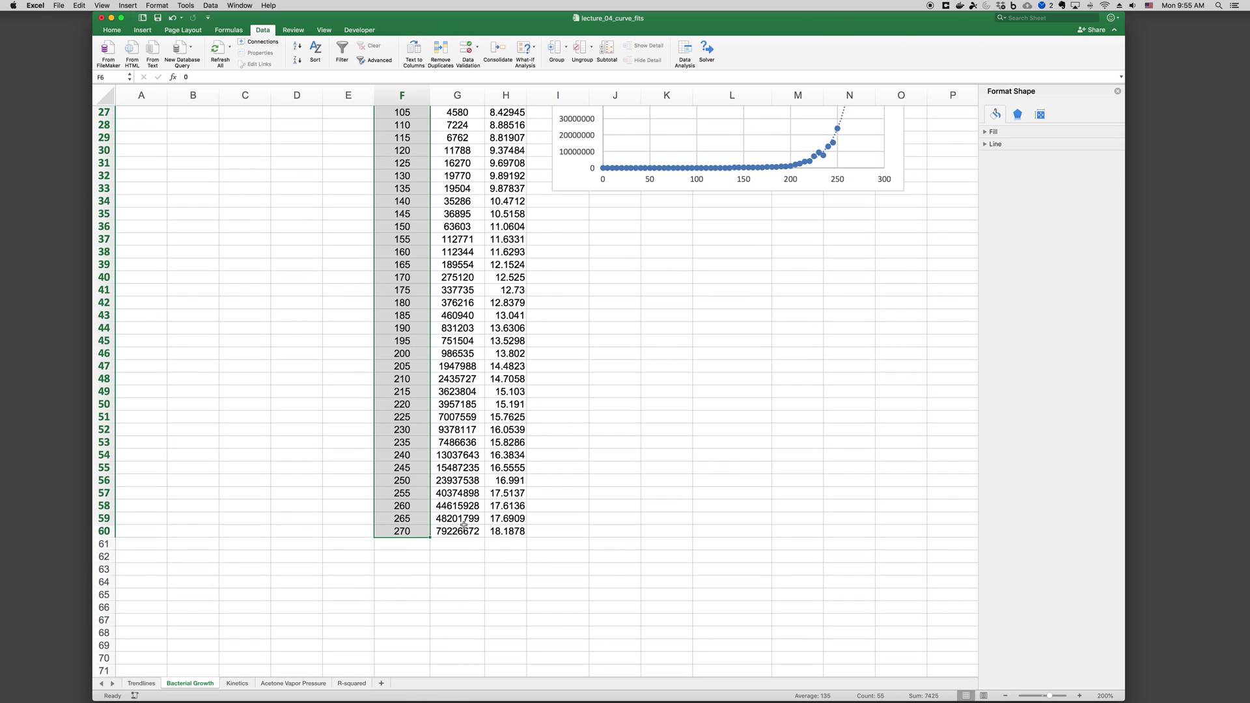
left_click_drag(501, 530, 504, 176)
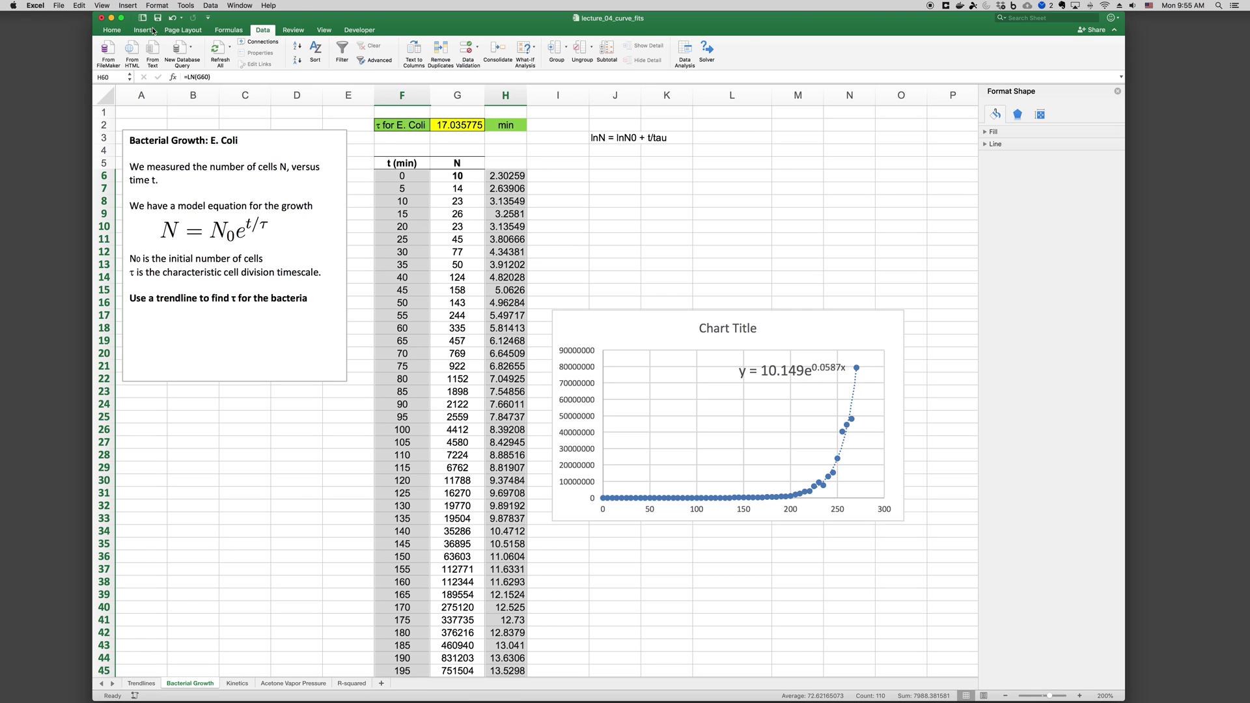
left_click(143, 30)
left_click(473, 60)
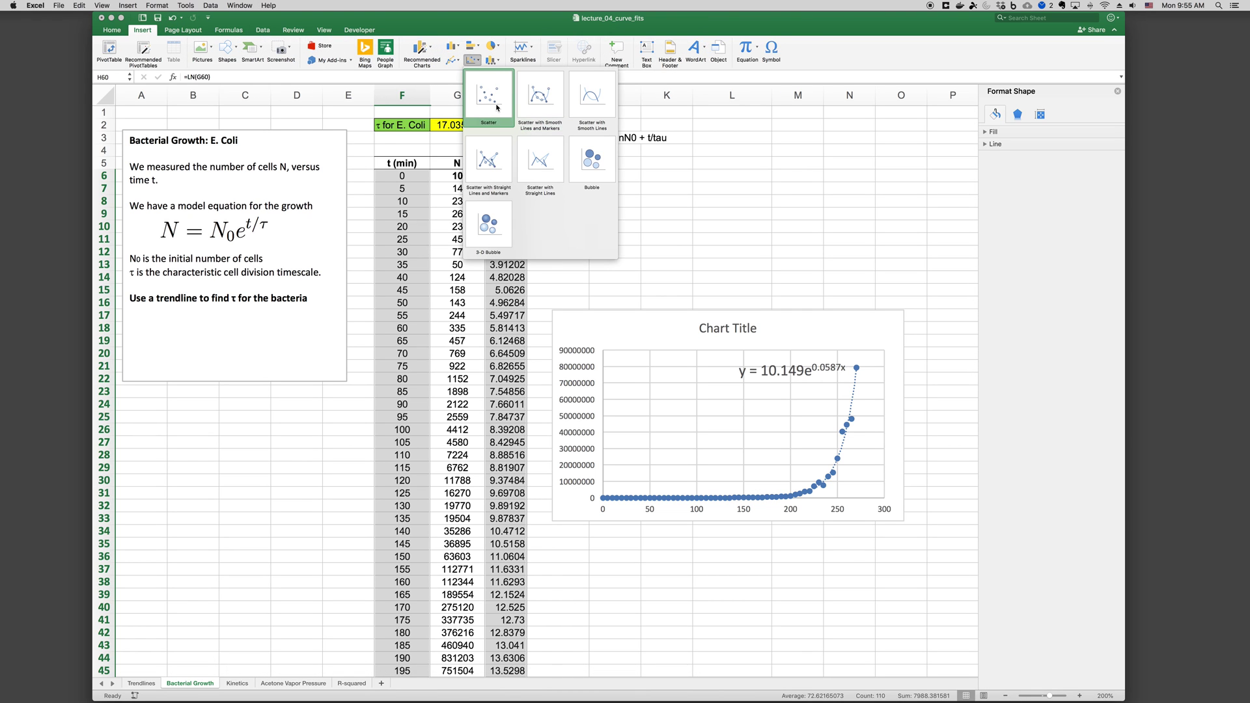
left_click(497, 107)
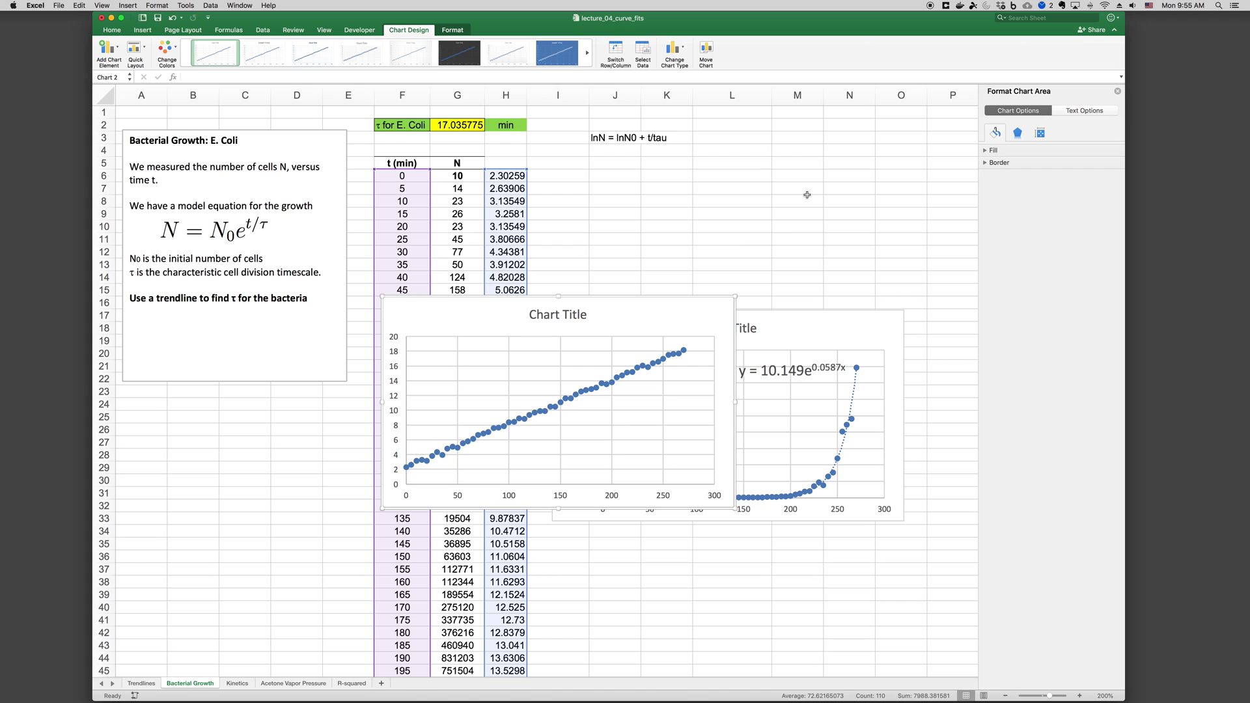
left_click_drag(658, 313, 789, 210)
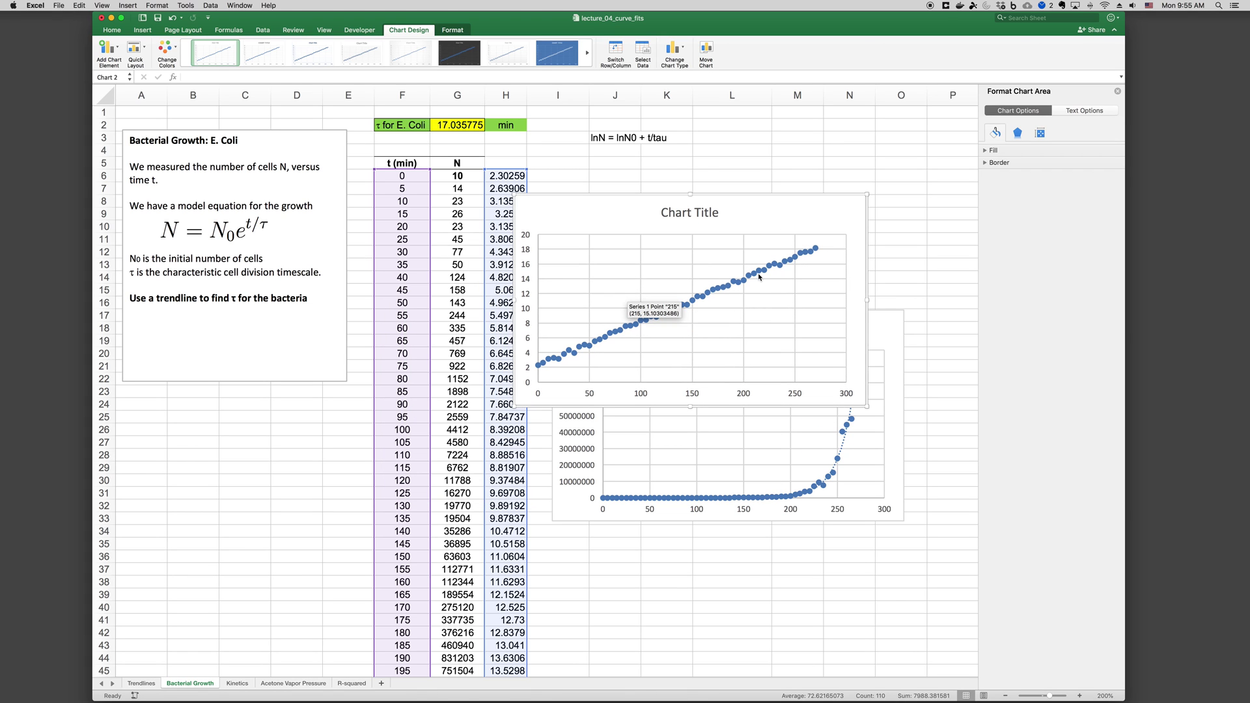
- Add a linear trendline to the ln N points with its equation and a fixed intercept
right_click(759, 274)
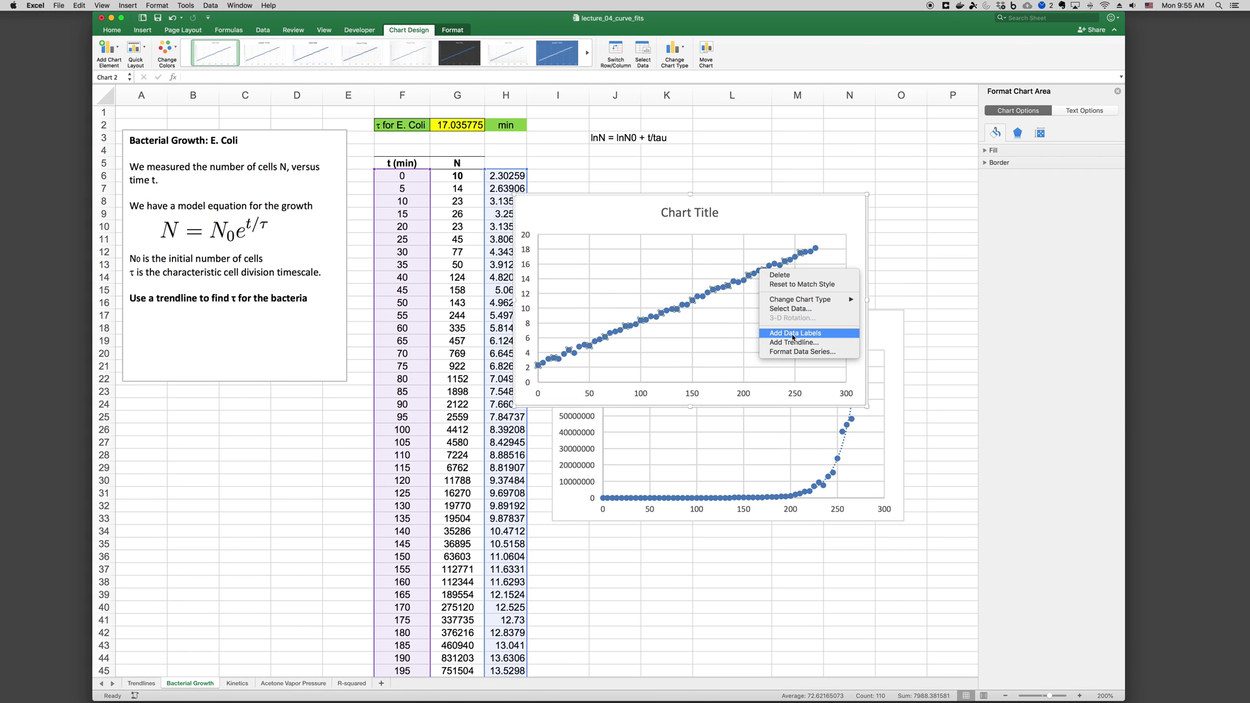
left_click(794, 341)
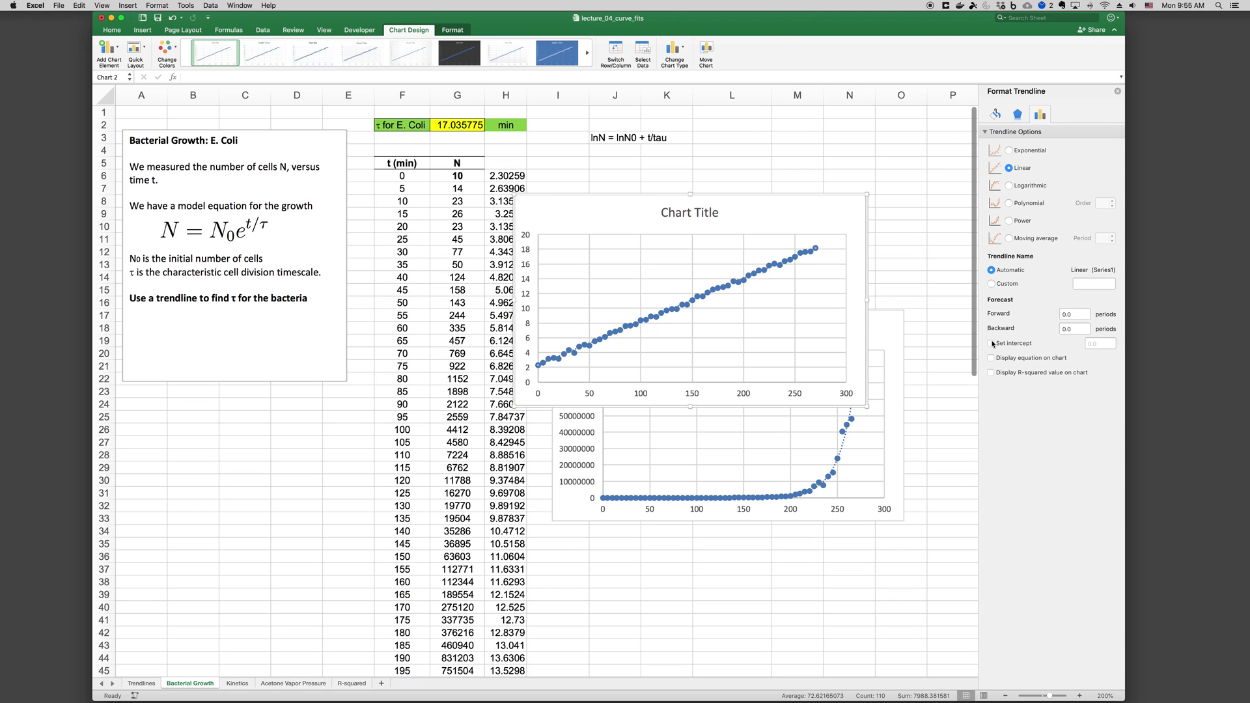
left_click(991, 358)
left_click(990, 344)
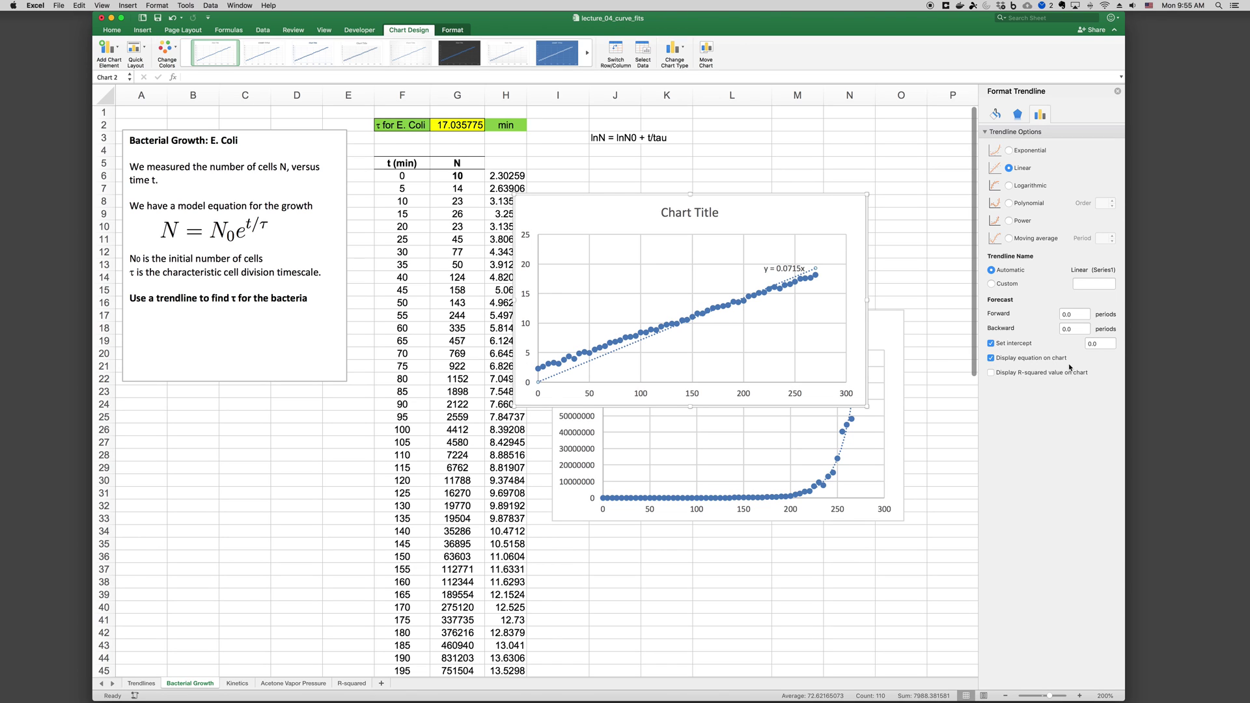
left_click(1101, 343)
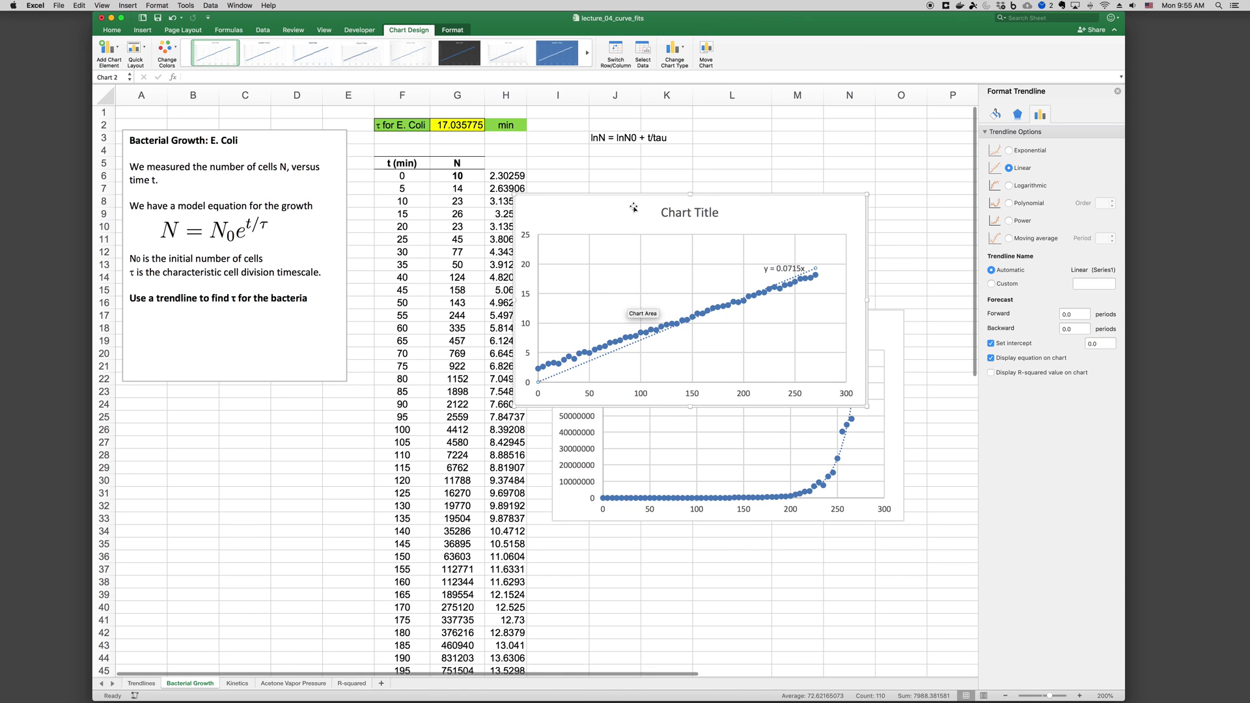
- Set the trendline intercept to 2.3, giving y = 0.0588x + 2.3026, and reposition the label
left_click_drag(620, 205, 664, 206)
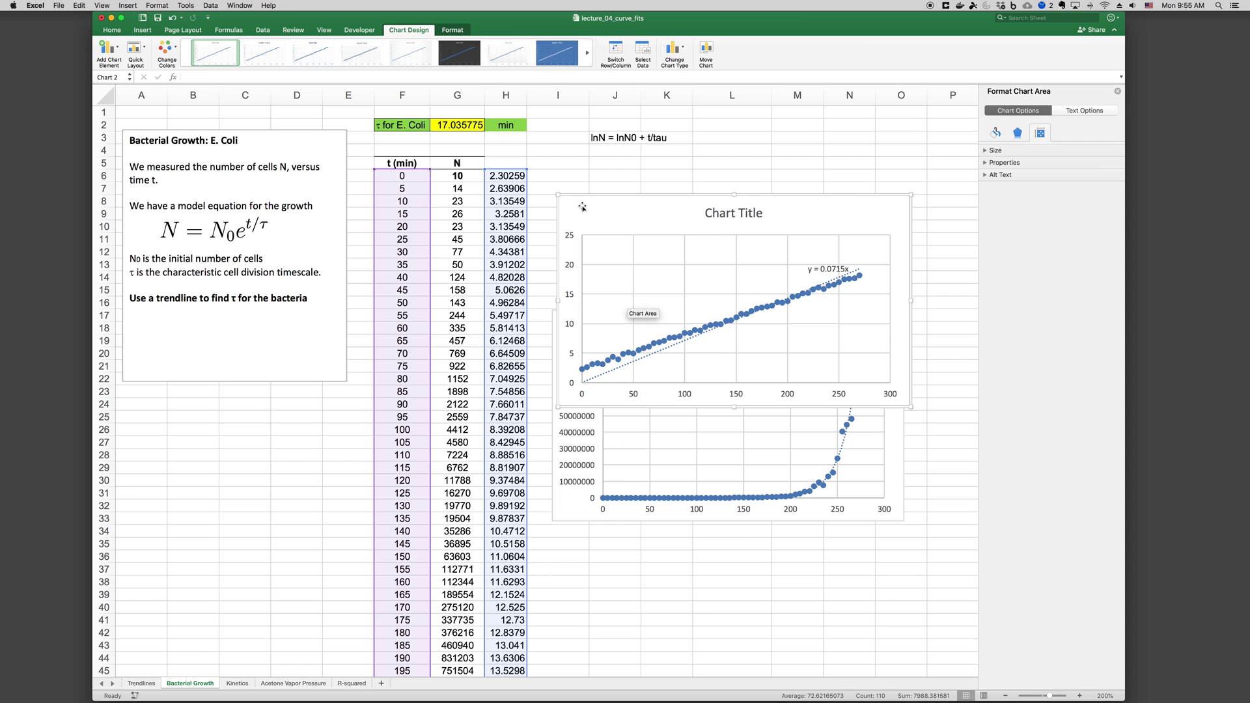
left_click(667, 350)
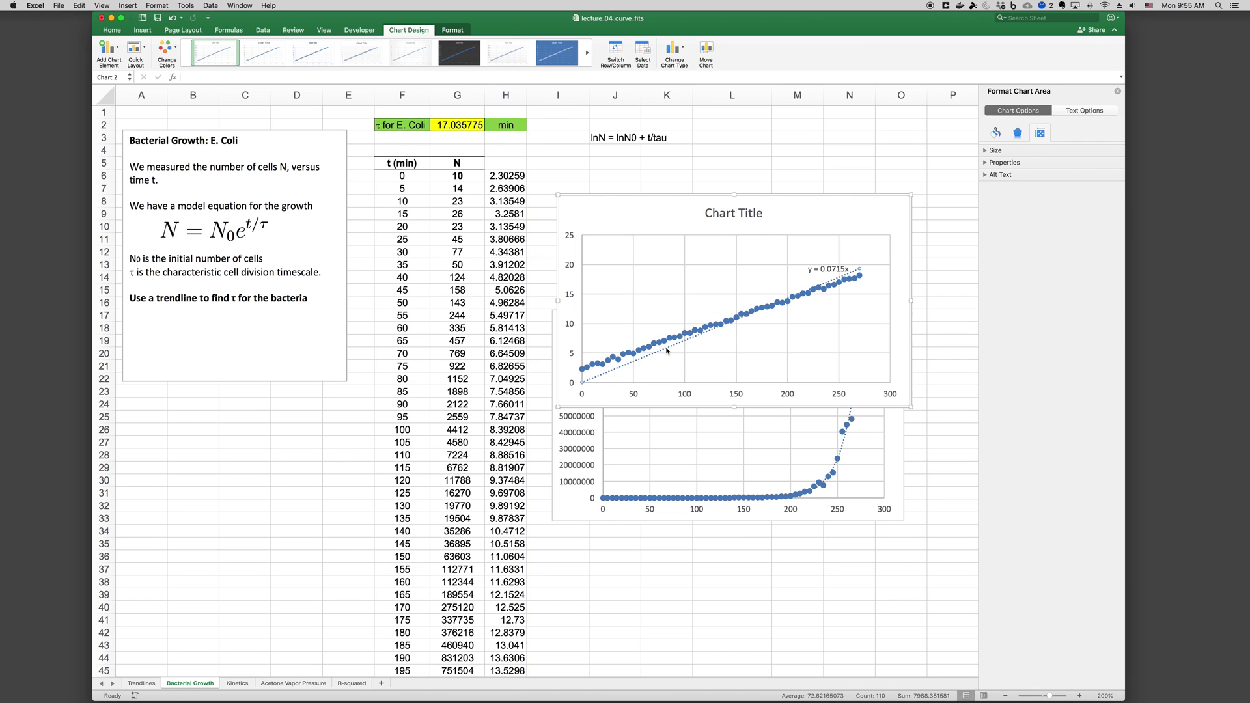
left_click(1089, 343)
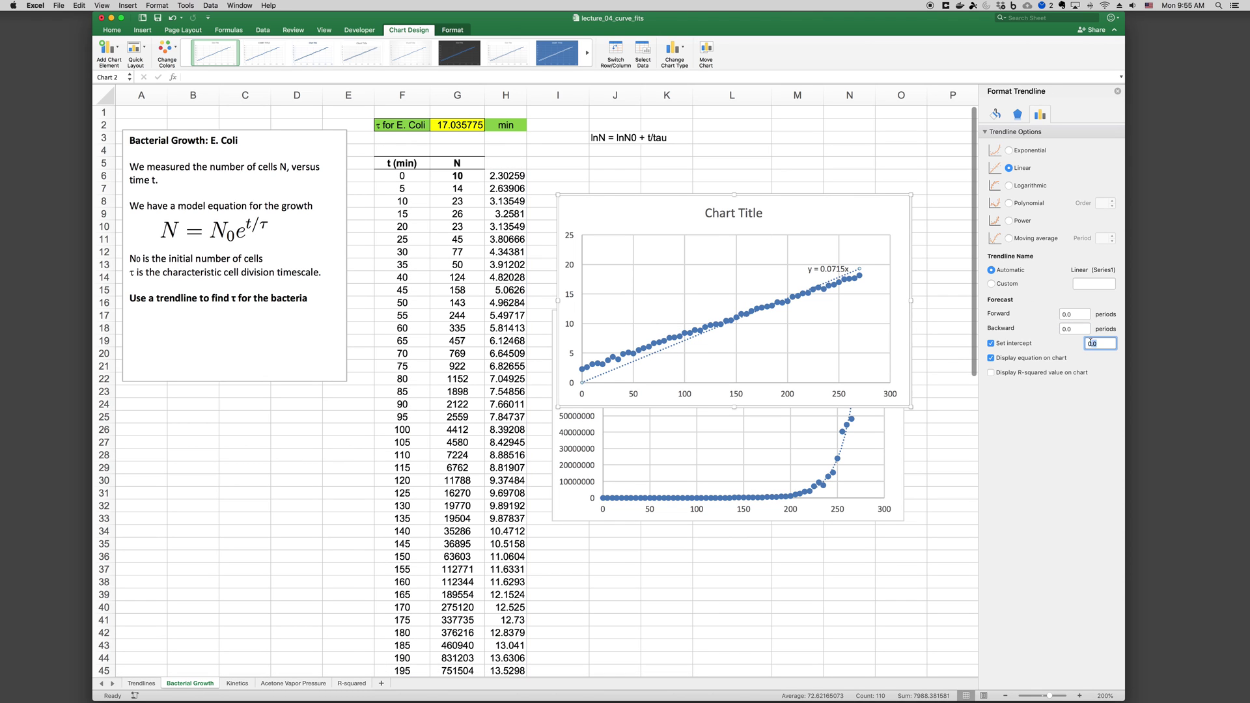
type("2.30259")
key("Return")
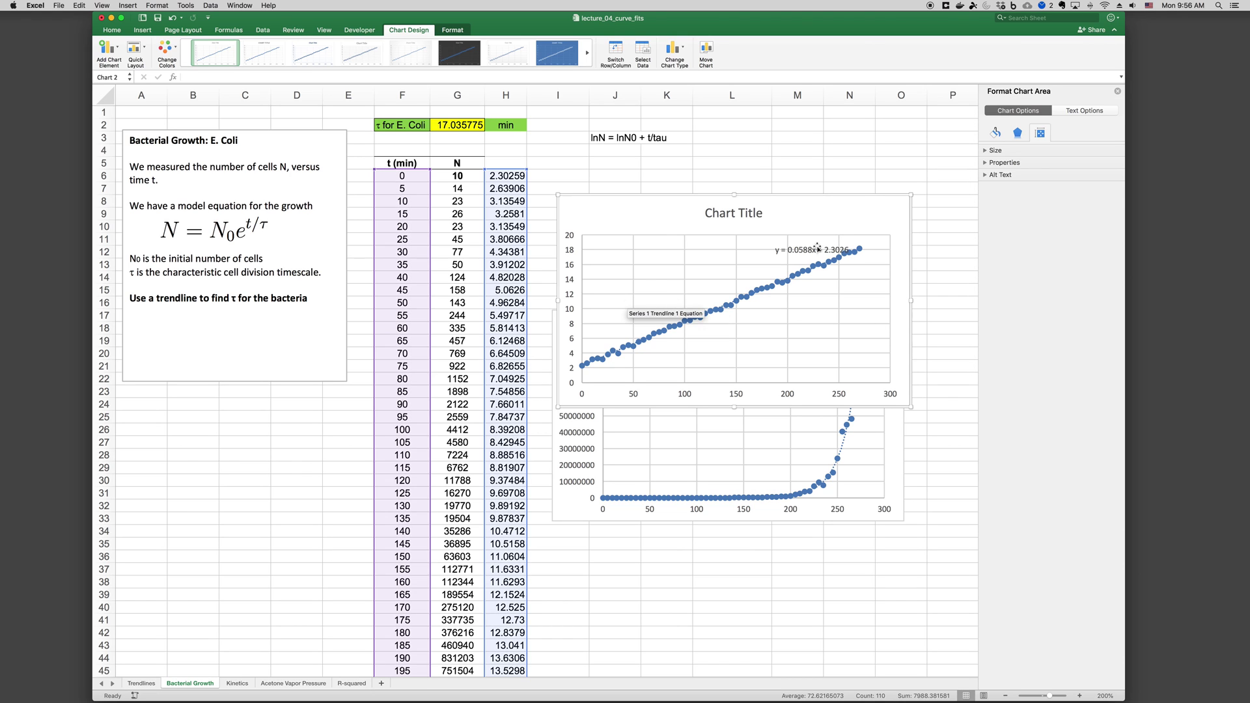
left_click_drag(818, 243, 806, 242)
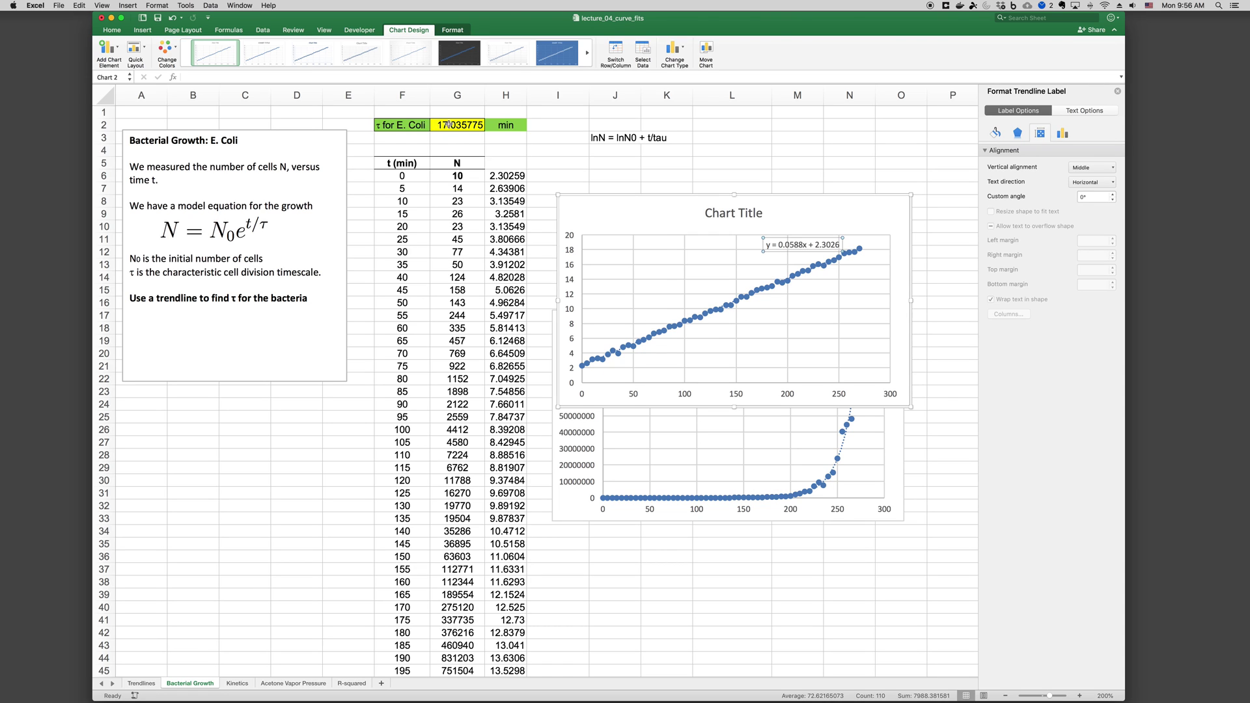
- Enter =1/G2 in G3 and change its text colour
left_click(459, 136)
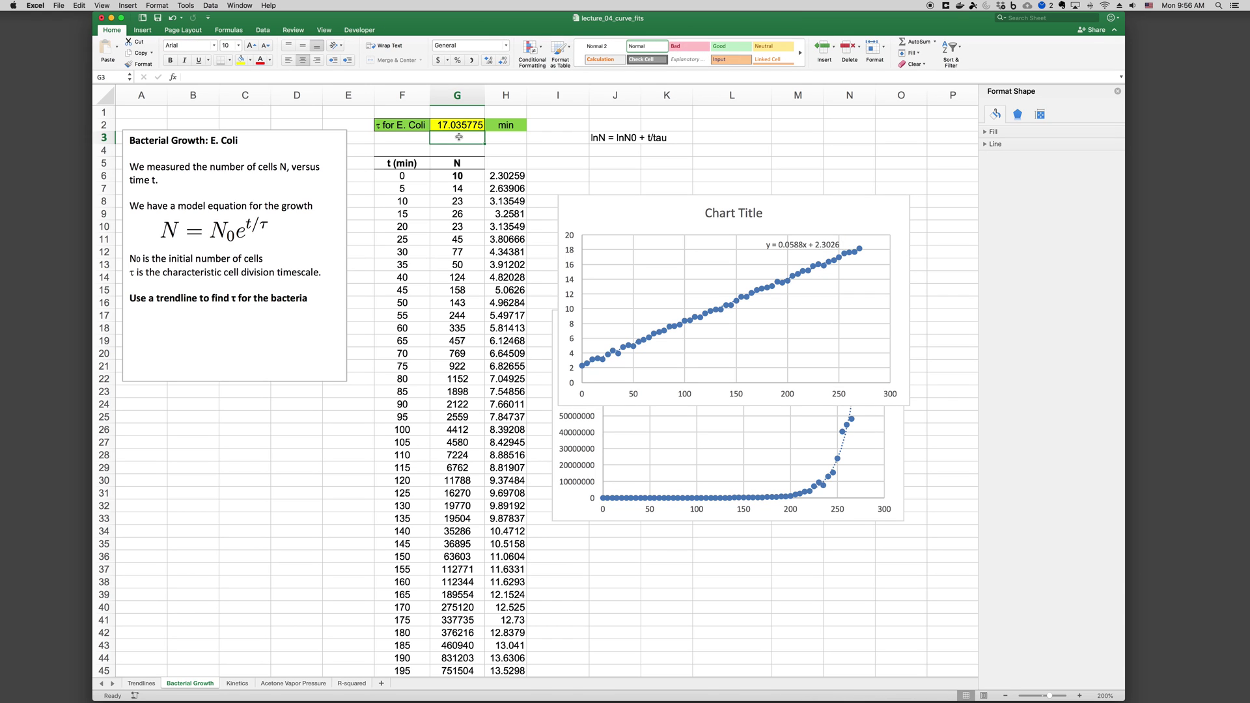
type("=1/0")
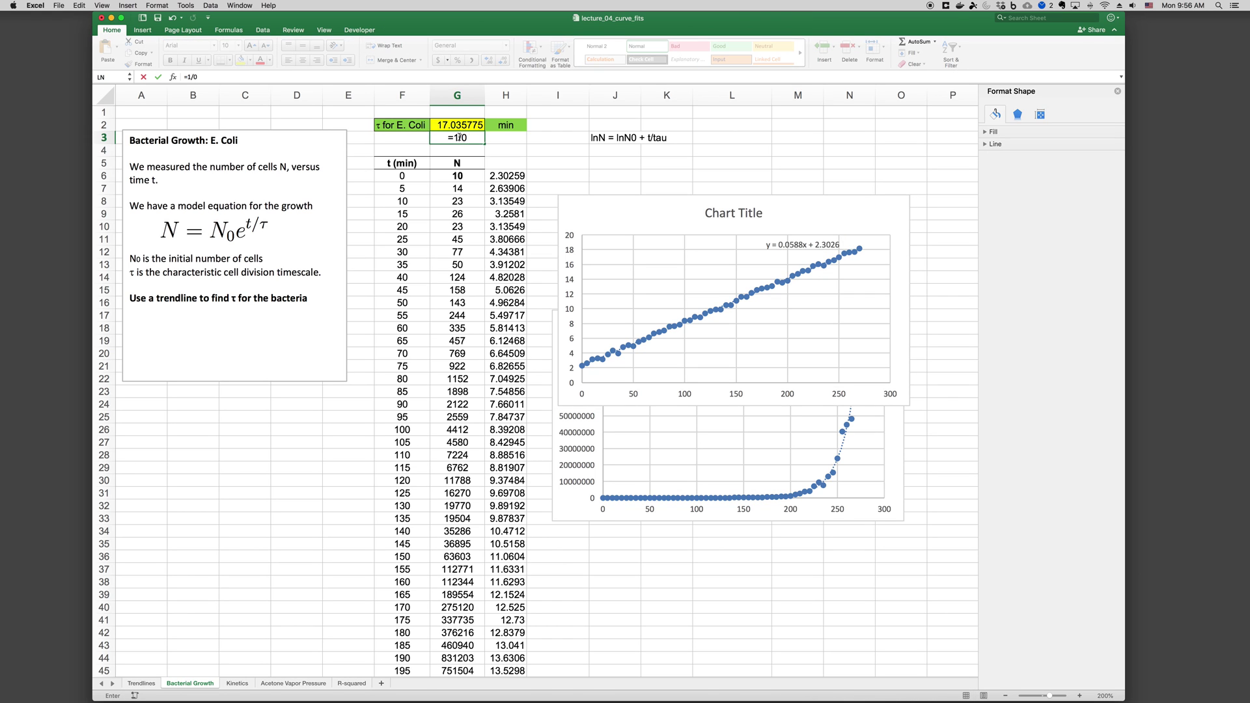
key("BackSpace")
type("G2")
key("Return")
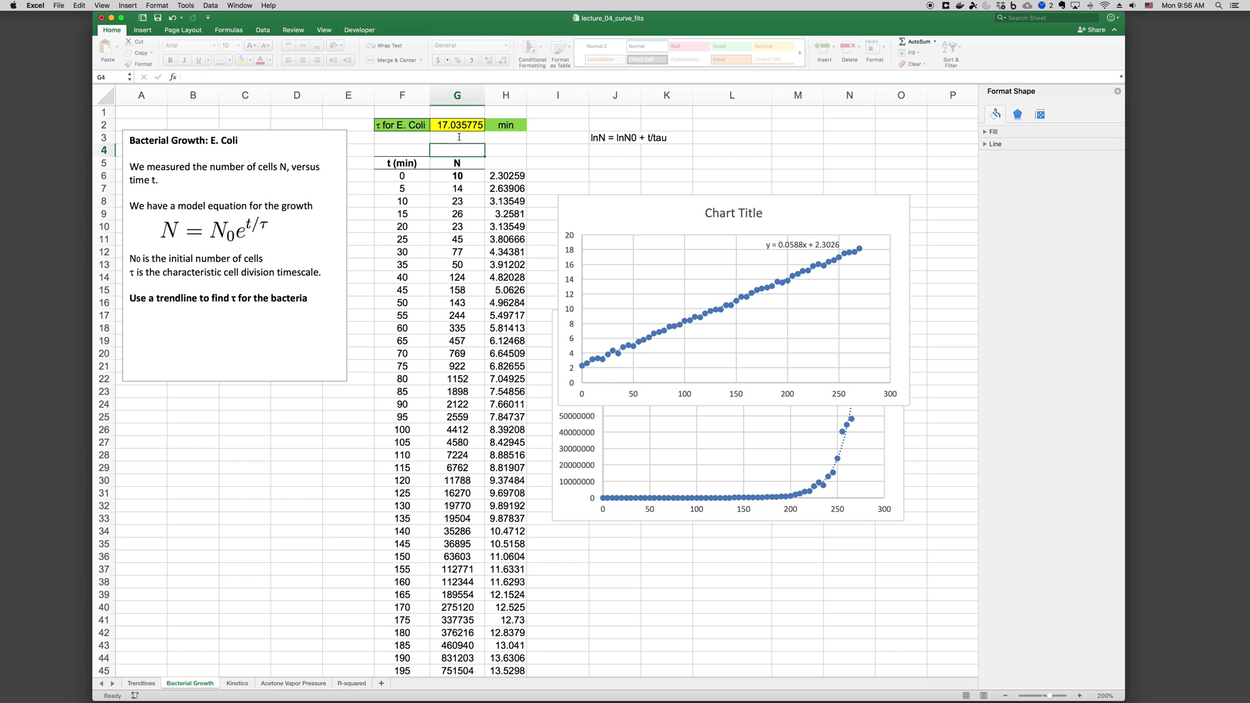
left_click(464, 136)
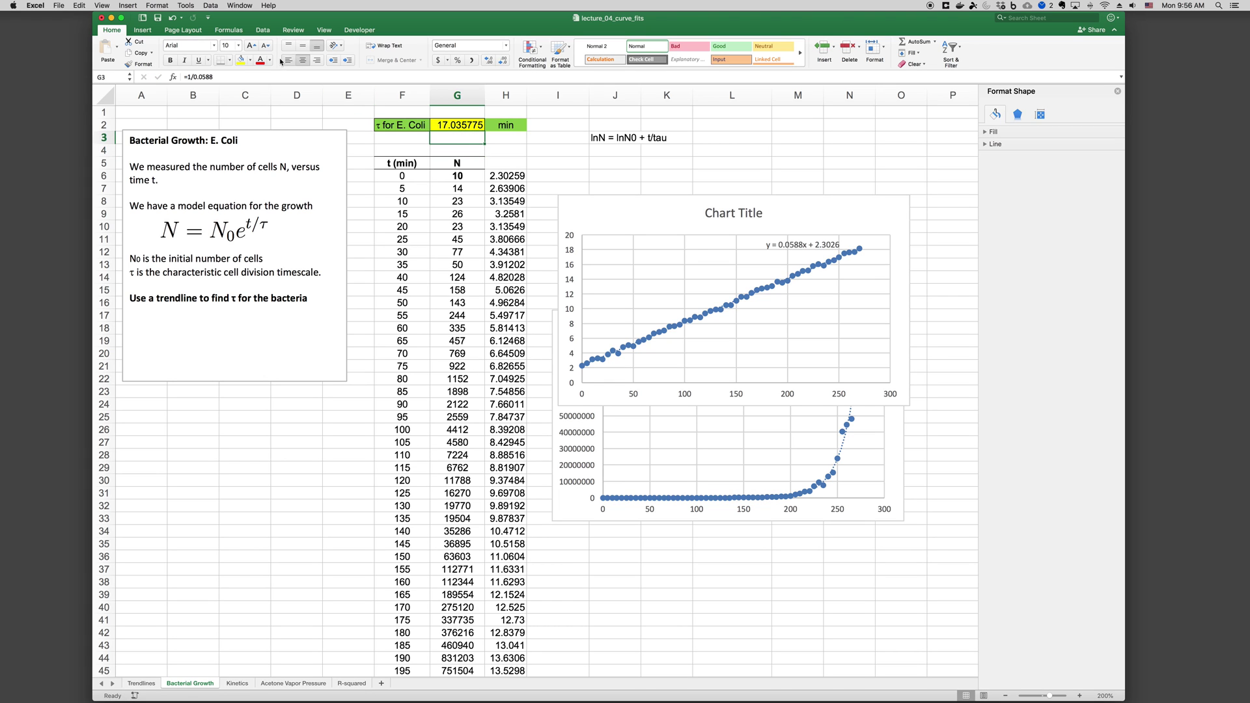
left_click(250, 60)
left_click(250, 59)
left_click(271, 60)
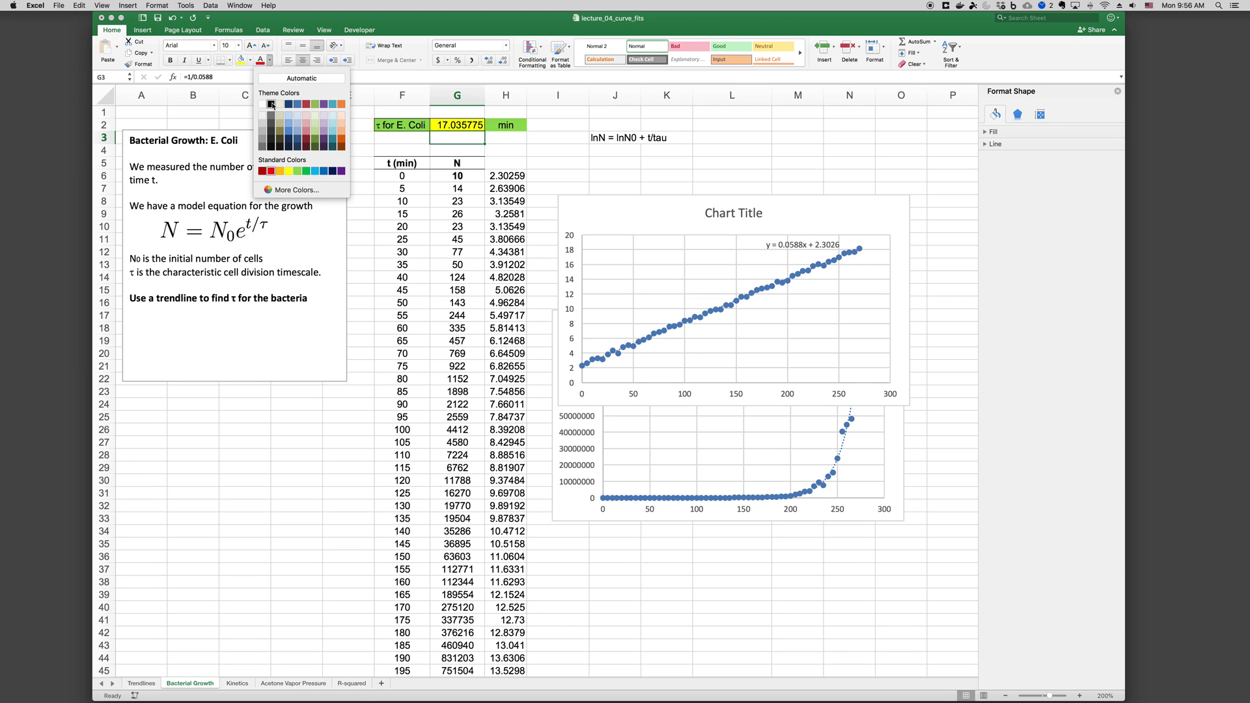
left_click(274, 107)
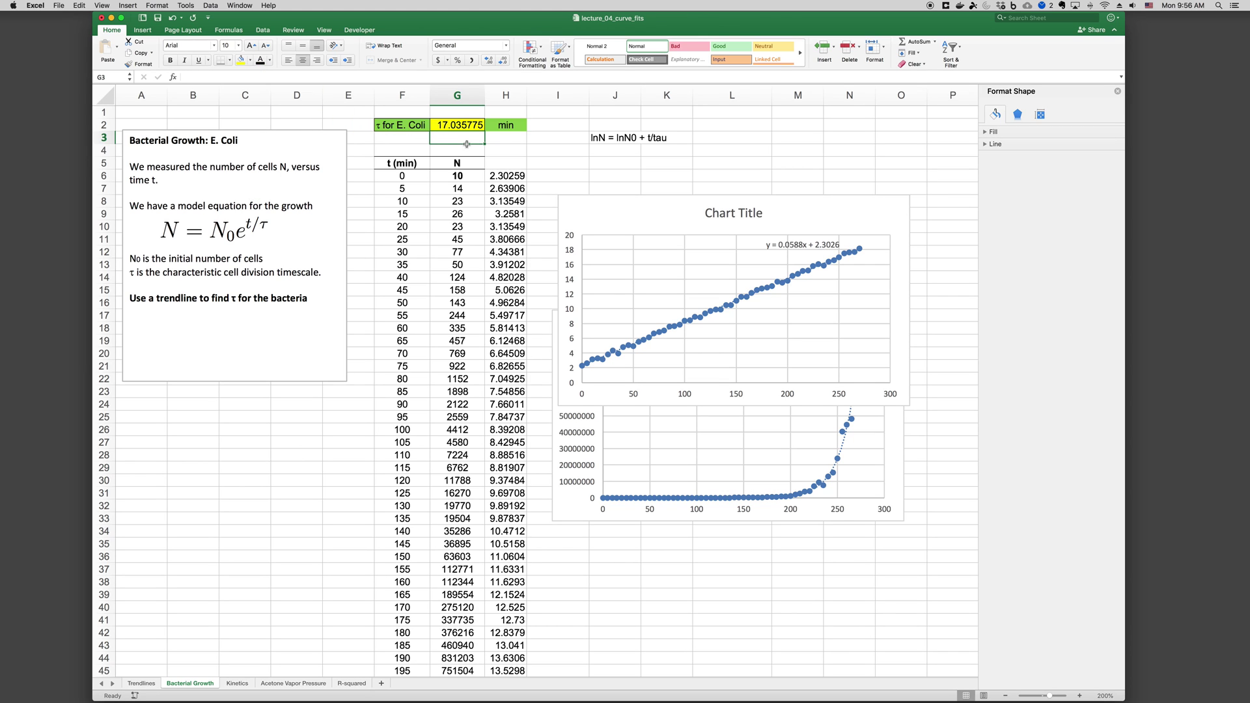
key("Return")
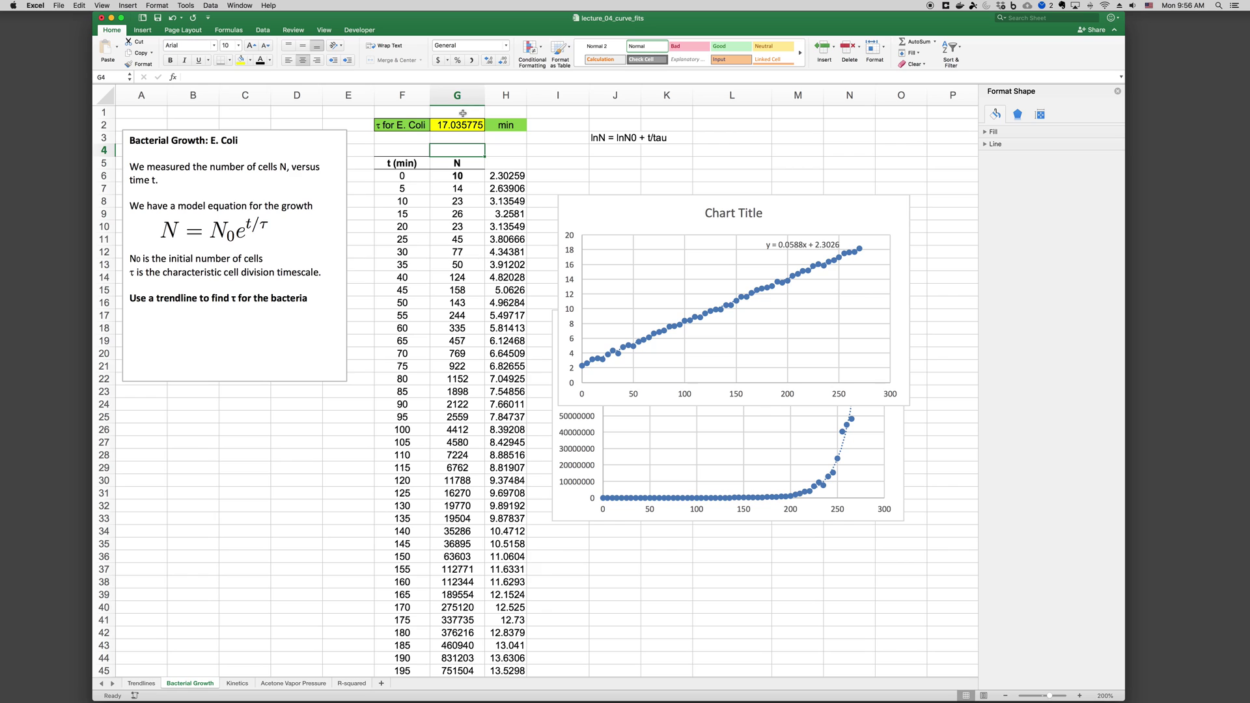
- Set τ in G2 to =1/0.0588, giving 17.006803 min
left_click(463, 122)
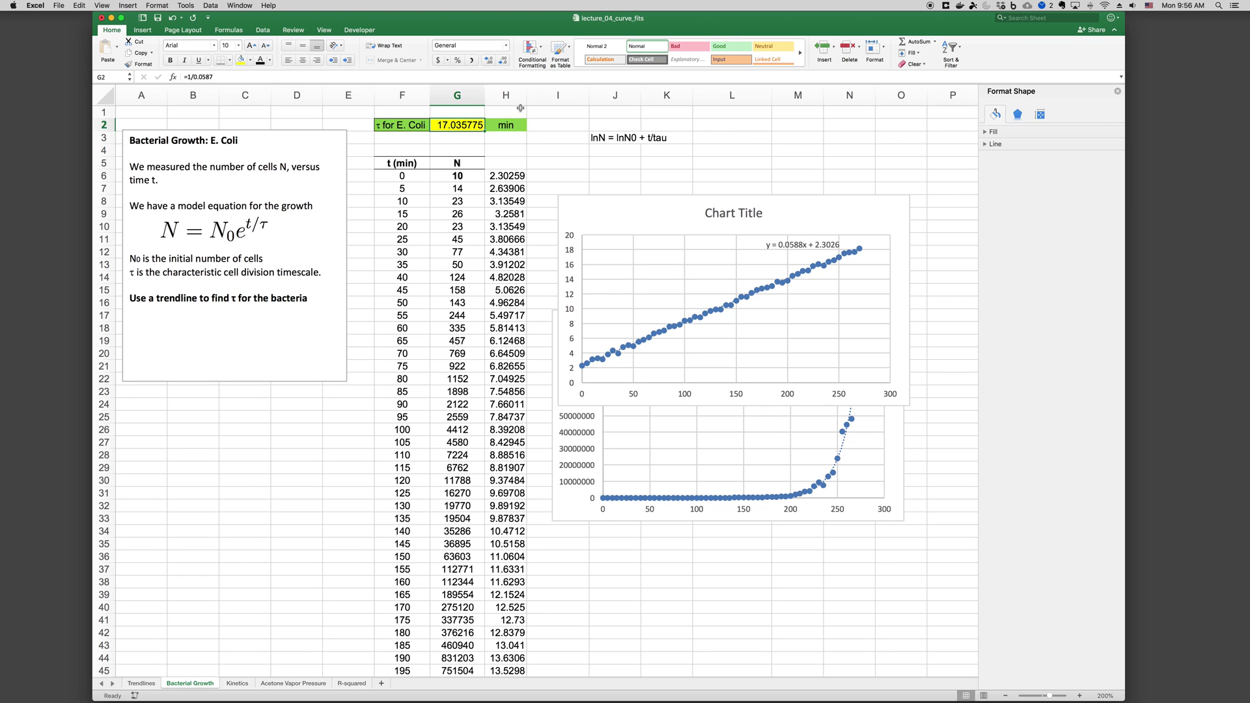
type("=1/")
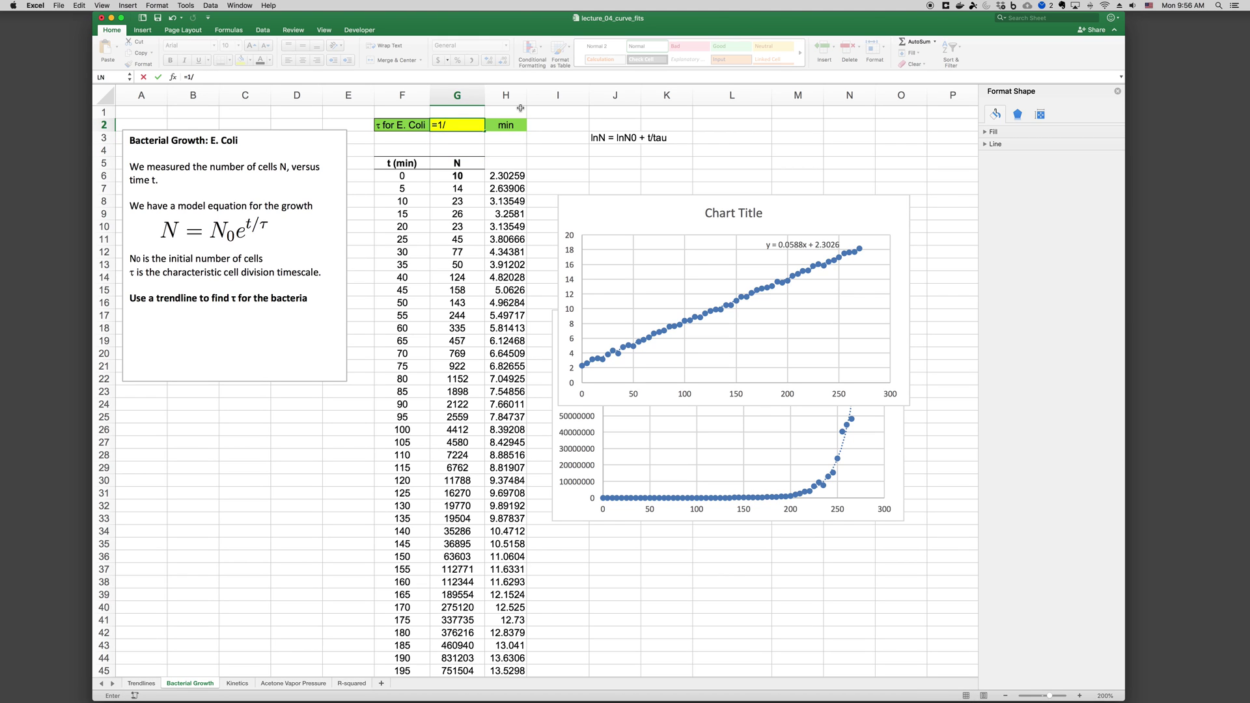
type("0.0587")
key("Return")
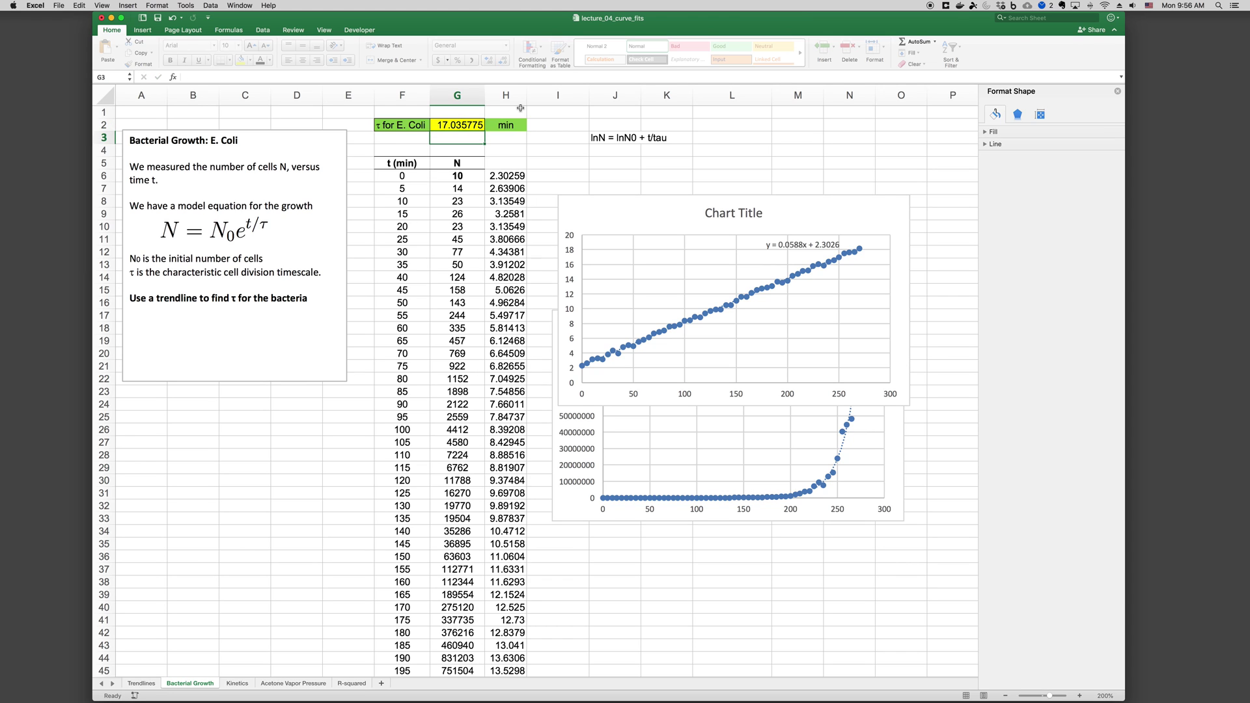
left_click(467, 125)
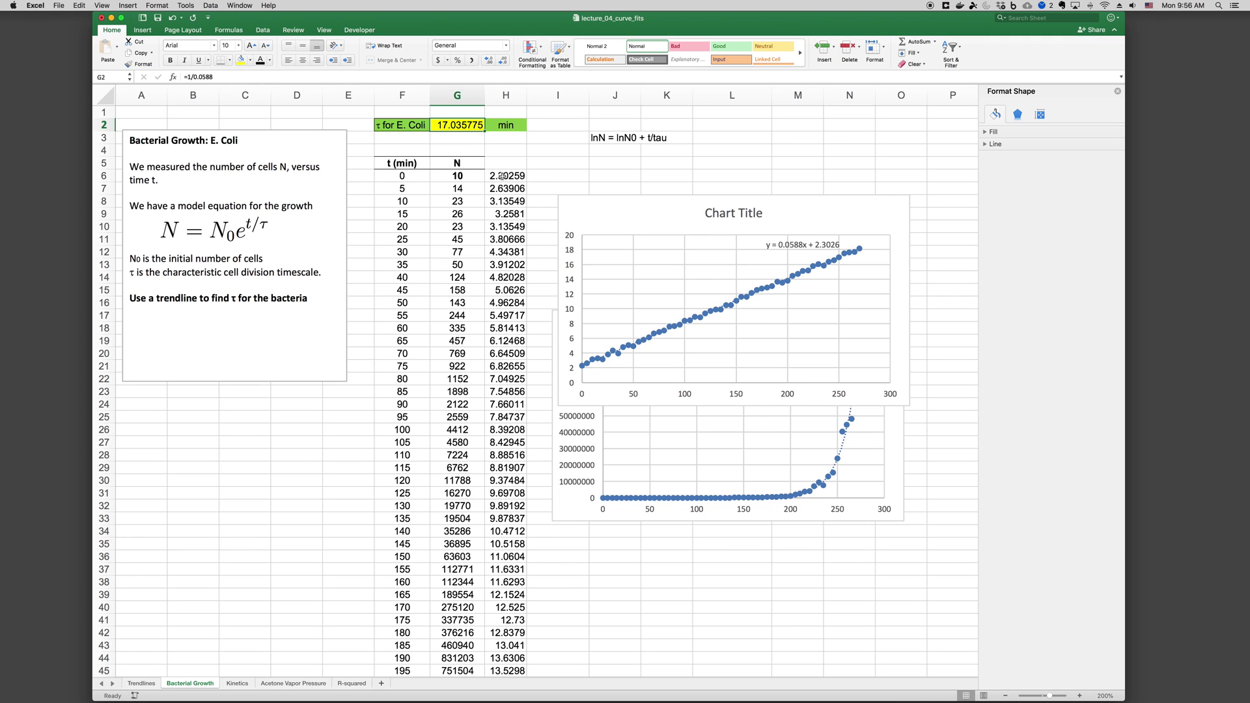
left_click(657, 200)
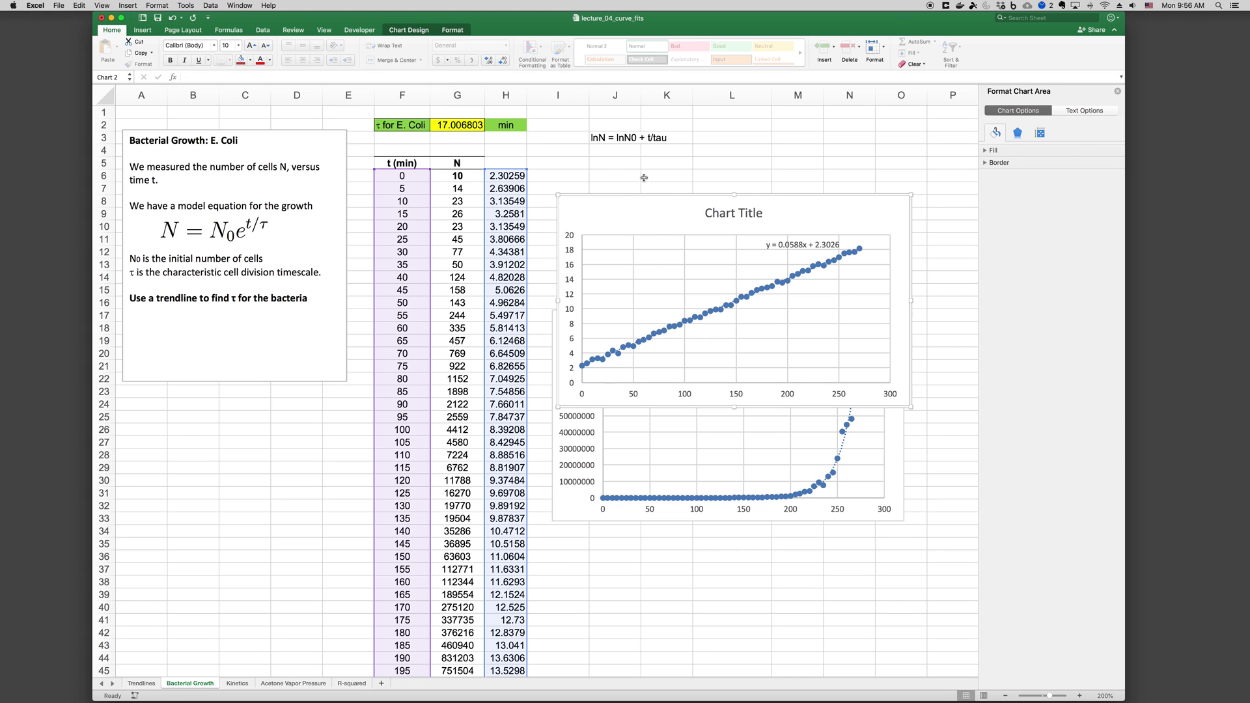
left_click(648, 177)
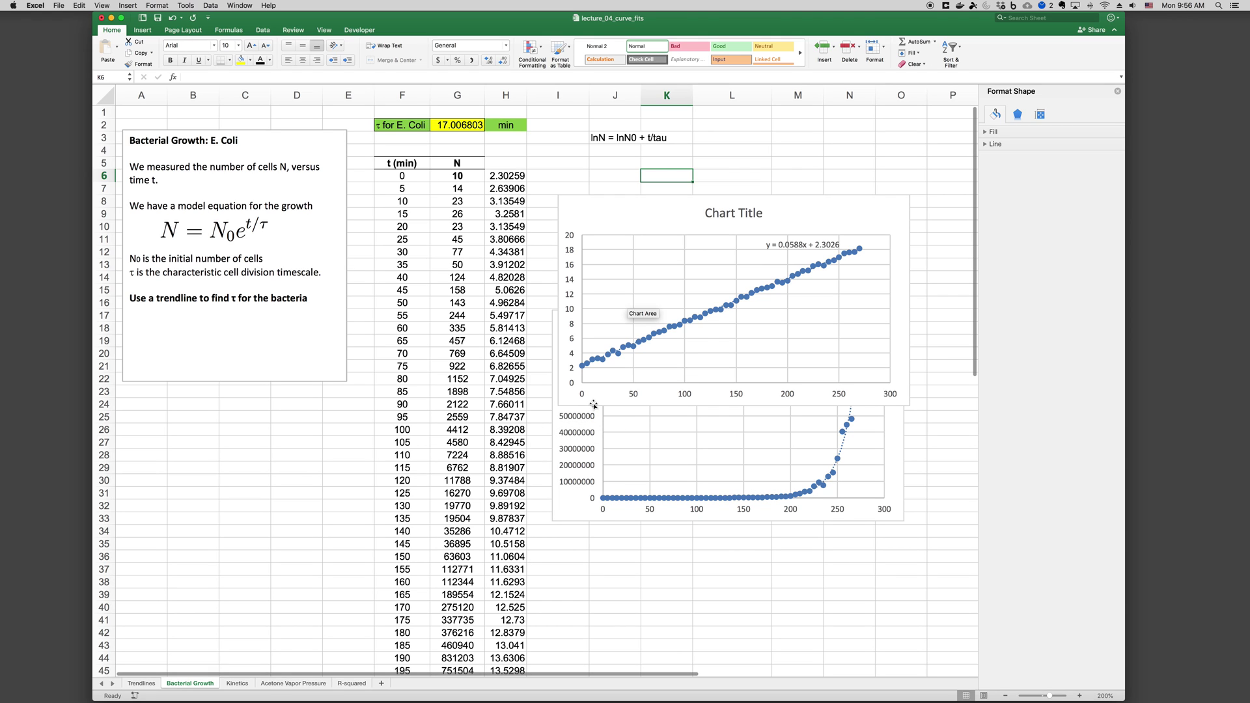
left_click(844, 447)
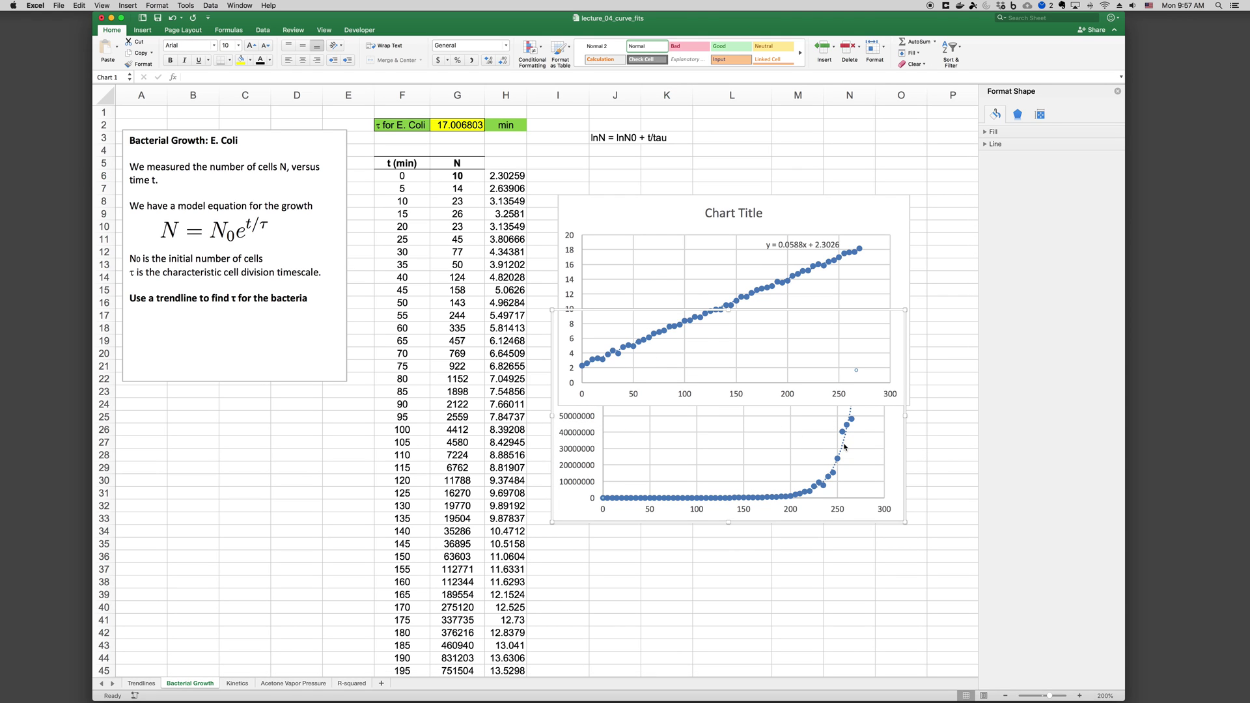
left_click(844, 447)
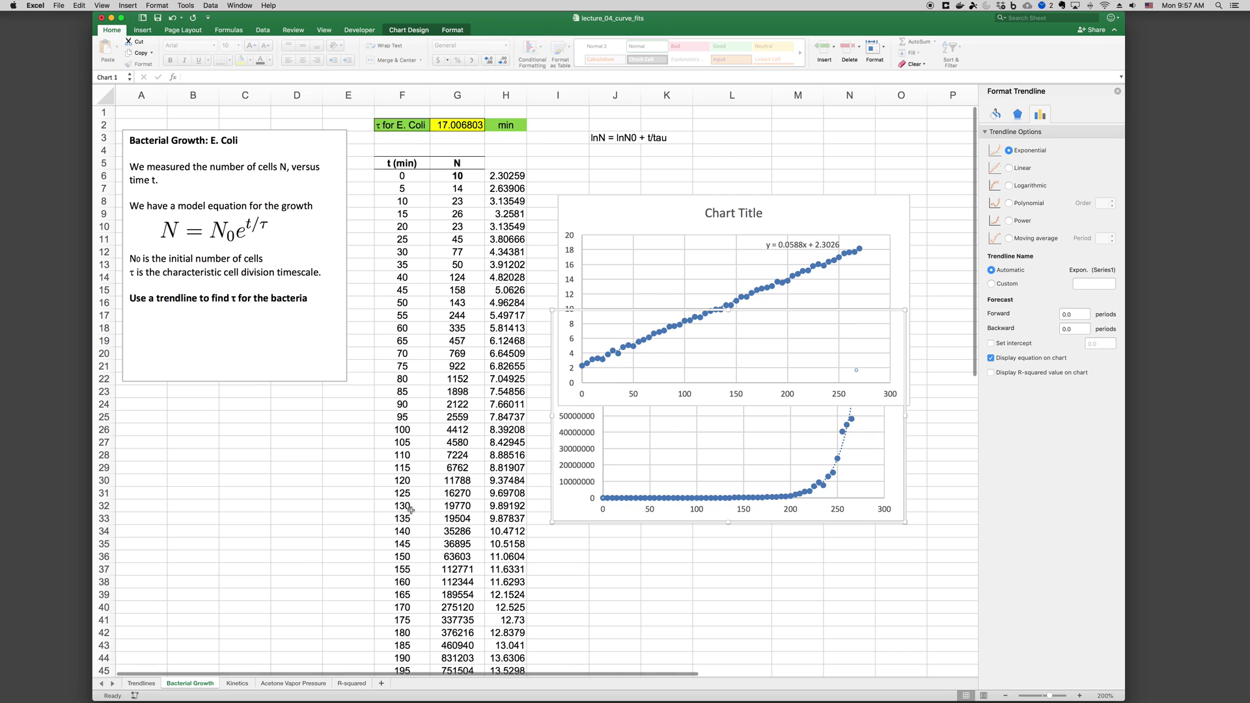
left_click(296, 543)
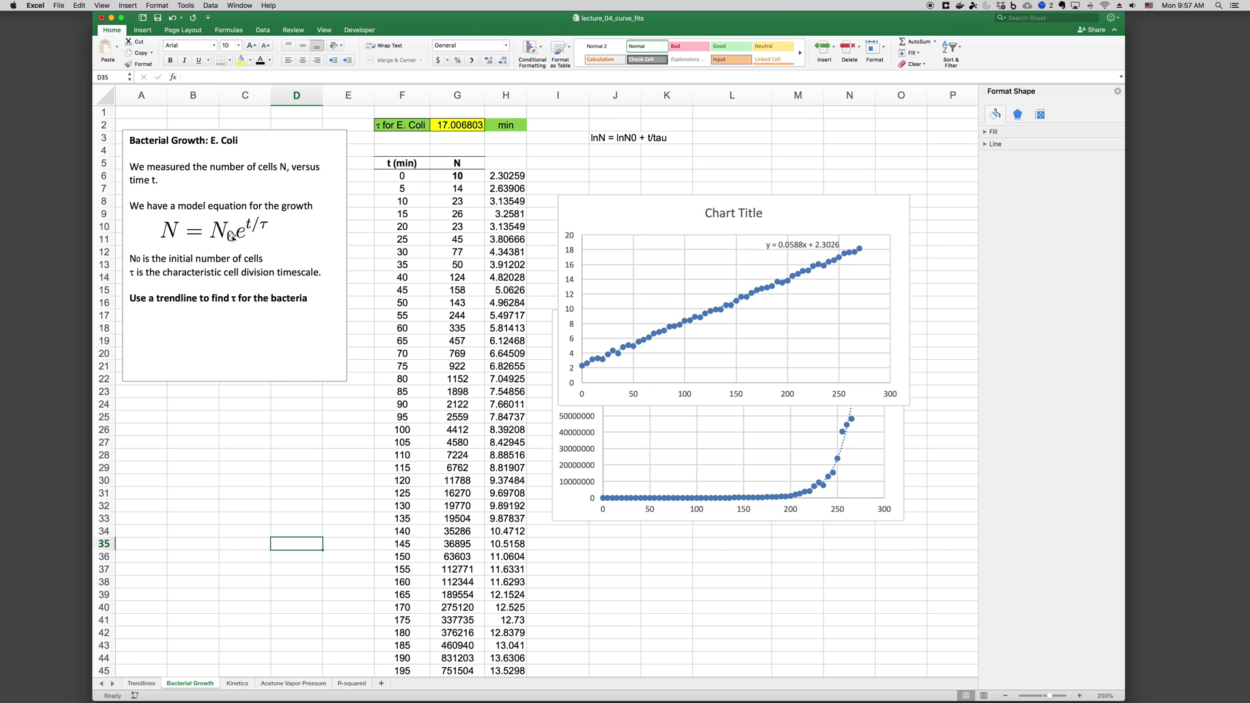
- Switch to the Acetone Vapor Pressure sheet to review its fitted Antoine curve
left_click(313, 683)
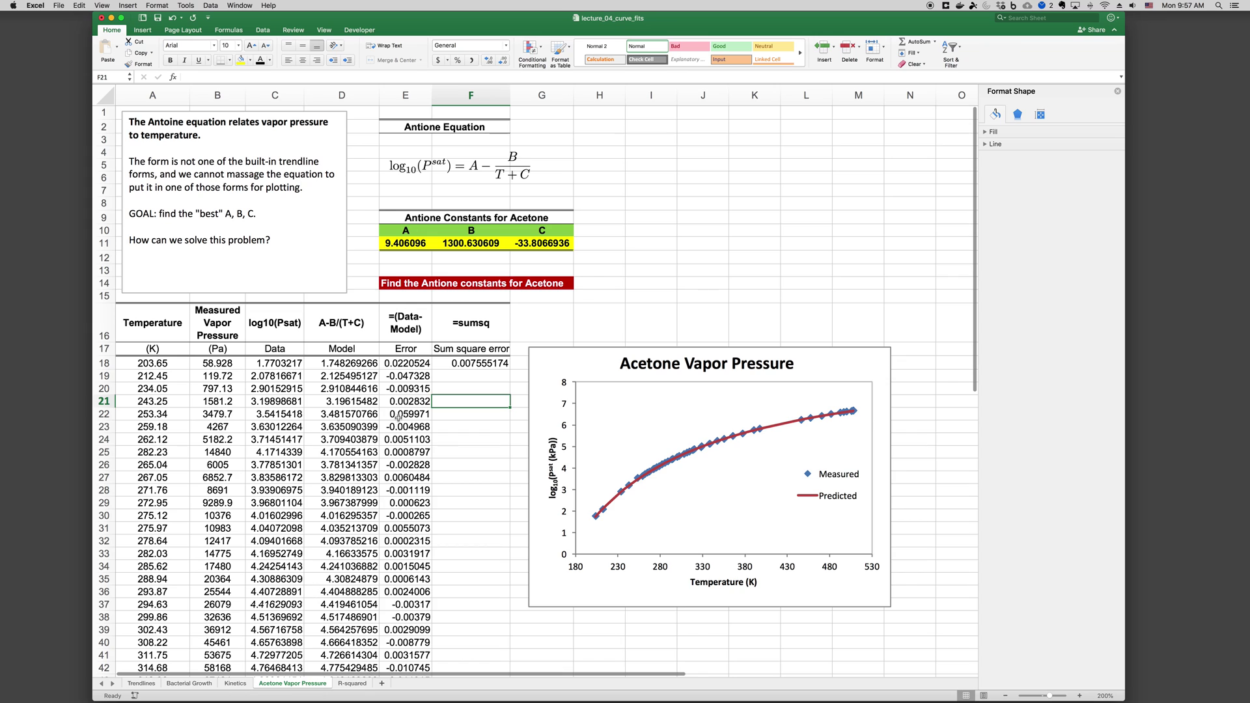